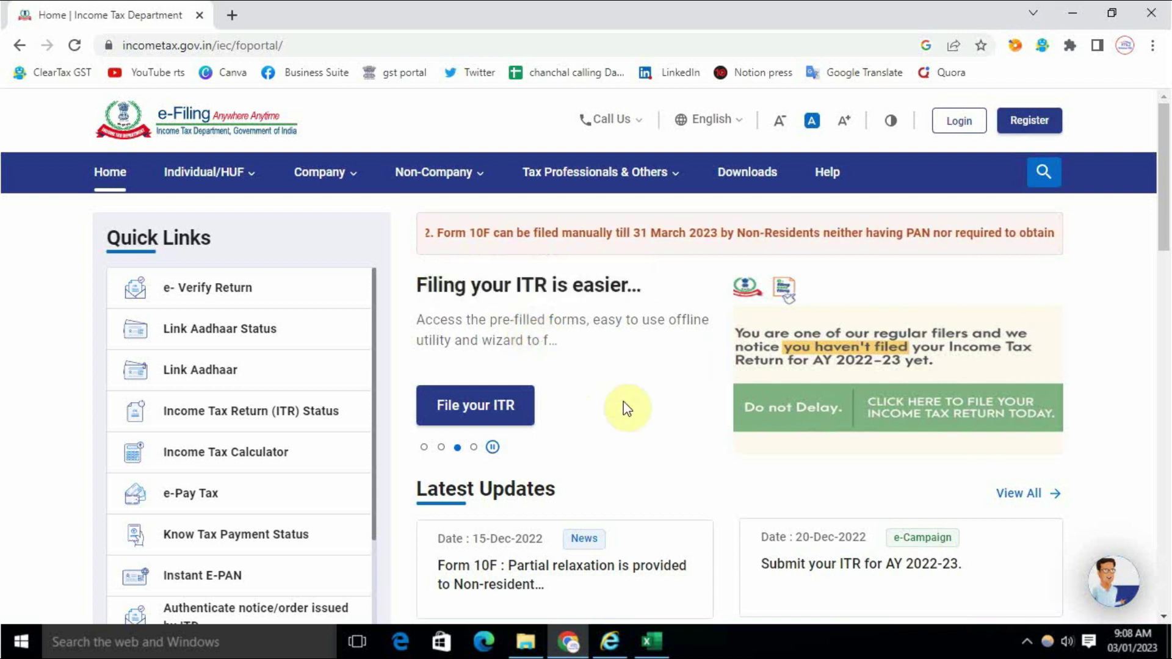
Open the Downloads page of the income tax e-Filing portal.
{"action": "scroll", "coordinate": [623, 405], "scroll_direction": "down", "scroll_amount": 5}
{"action": "scroll", "coordinate": [624, 403], "scroll_direction": "up", "scroll_amount": 5}
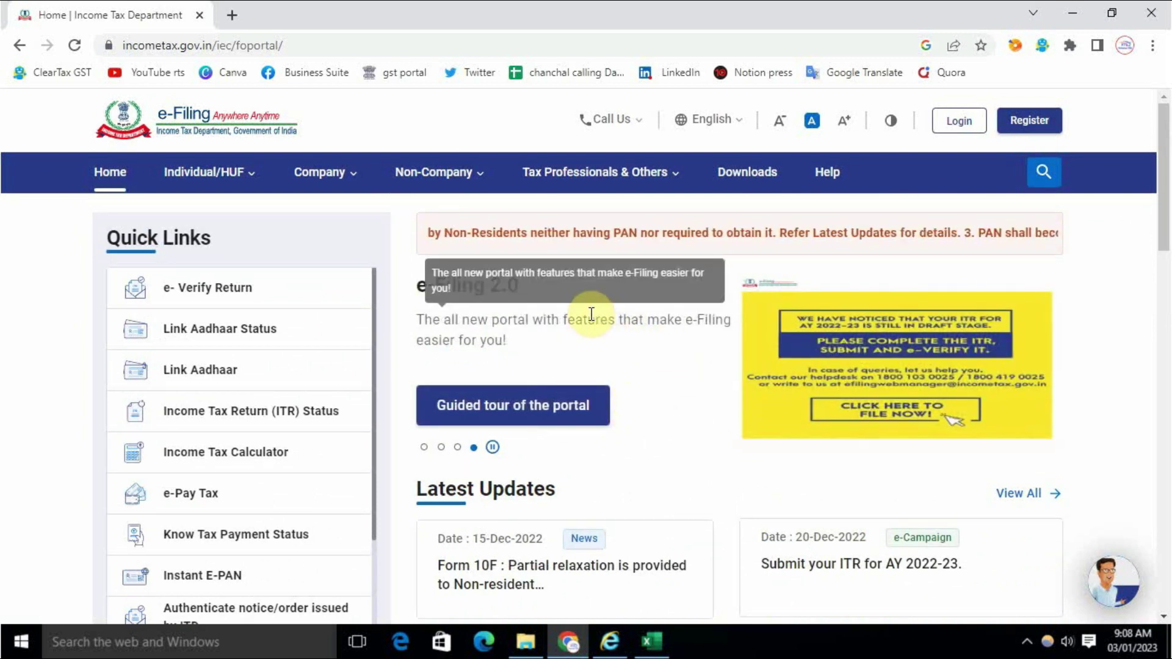
{"action": "left_click", "coordinate": [746, 173]}
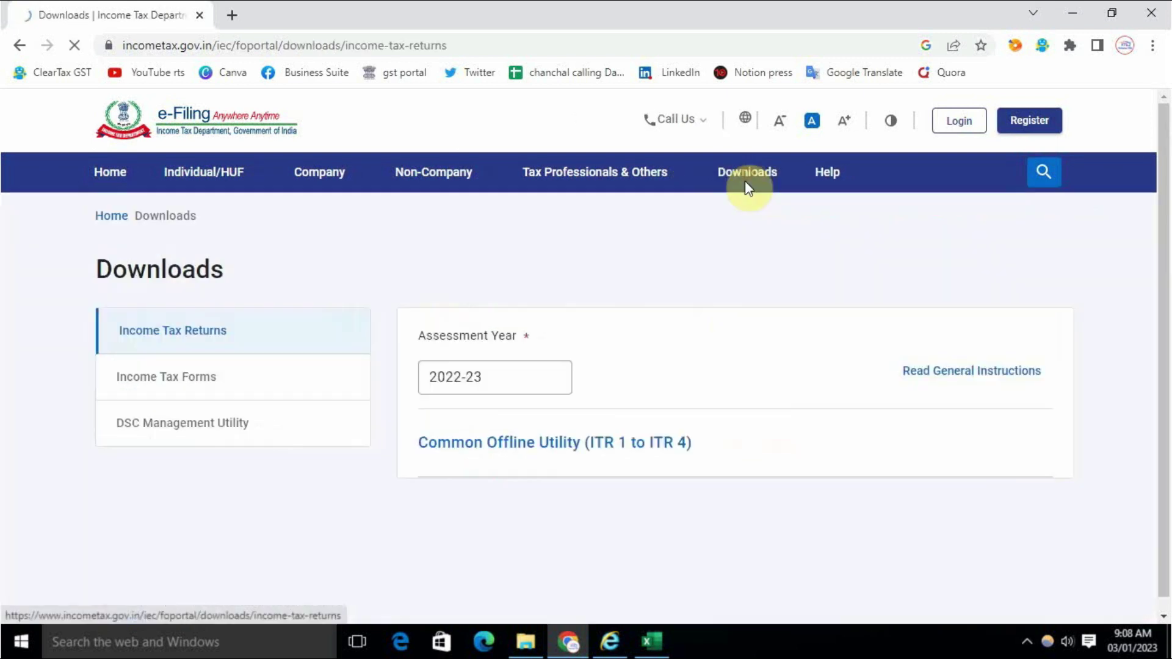
Set the assessment year for the income tax return downloads to 2021-22.
{"action": "scroll", "coordinate": [533, 335], "scroll_direction": "down", "scroll_amount": 4}
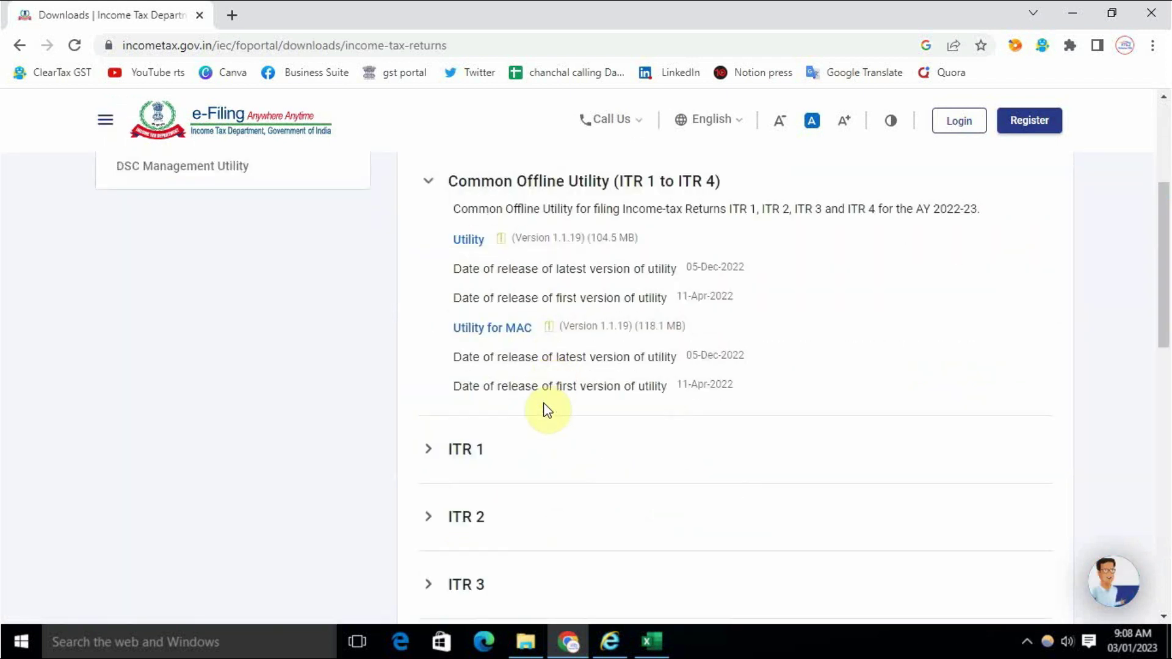
{"action": "scroll", "coordinate": [550, 433], "scroll_direction": "up", "scroll_amount": 4}
{"action": "scroll", "coordinate": [549, 432], "scroll_direction": "down", "scroll_amount": 7}
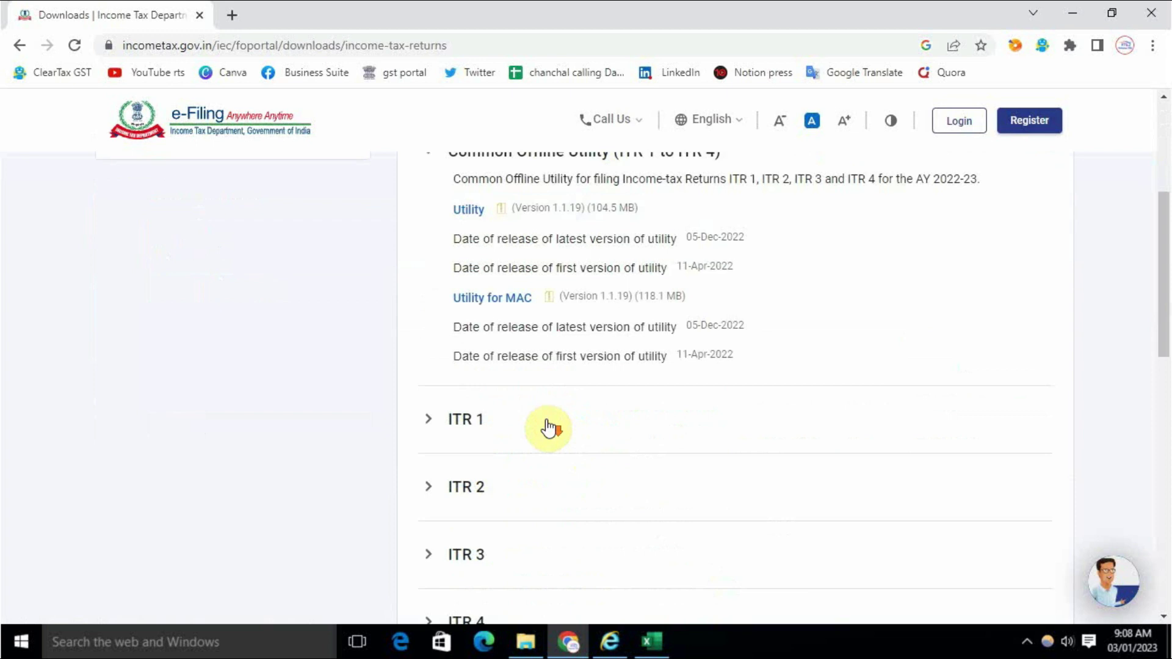
{"action": "scroll", "coordinate": [540, 374], "scroll_direction": "up", "scroll_amount": 5}
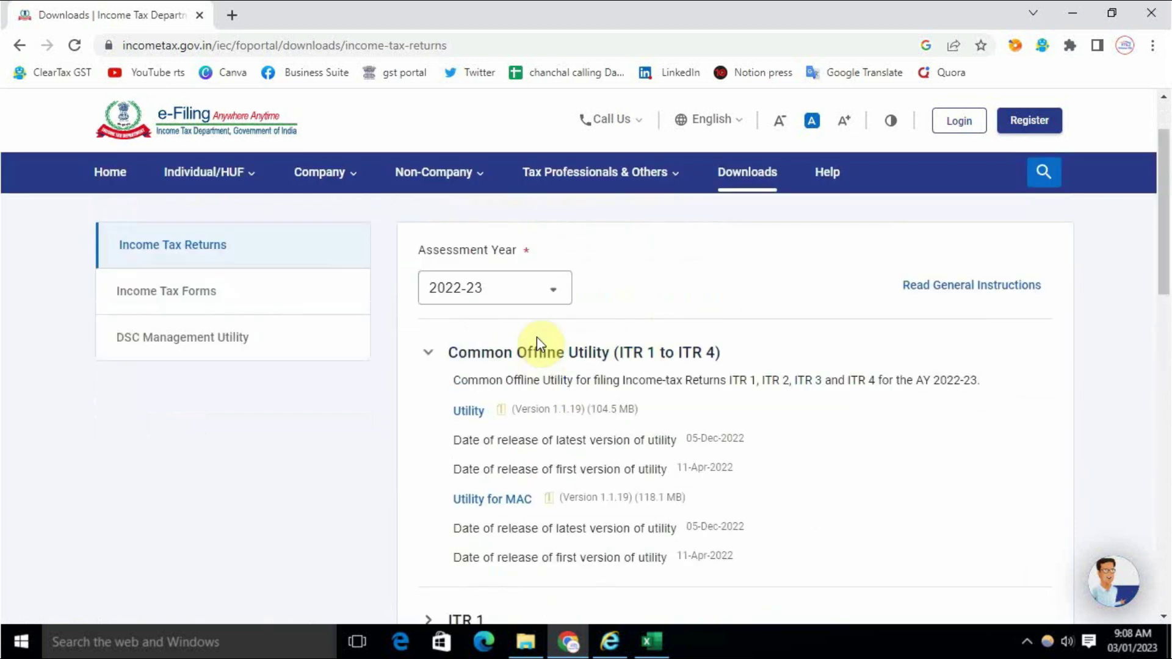
{"action": "left_click", "coordinate": [529, 292]}
{"action": "left_click", "coordinate": [507, 367]}
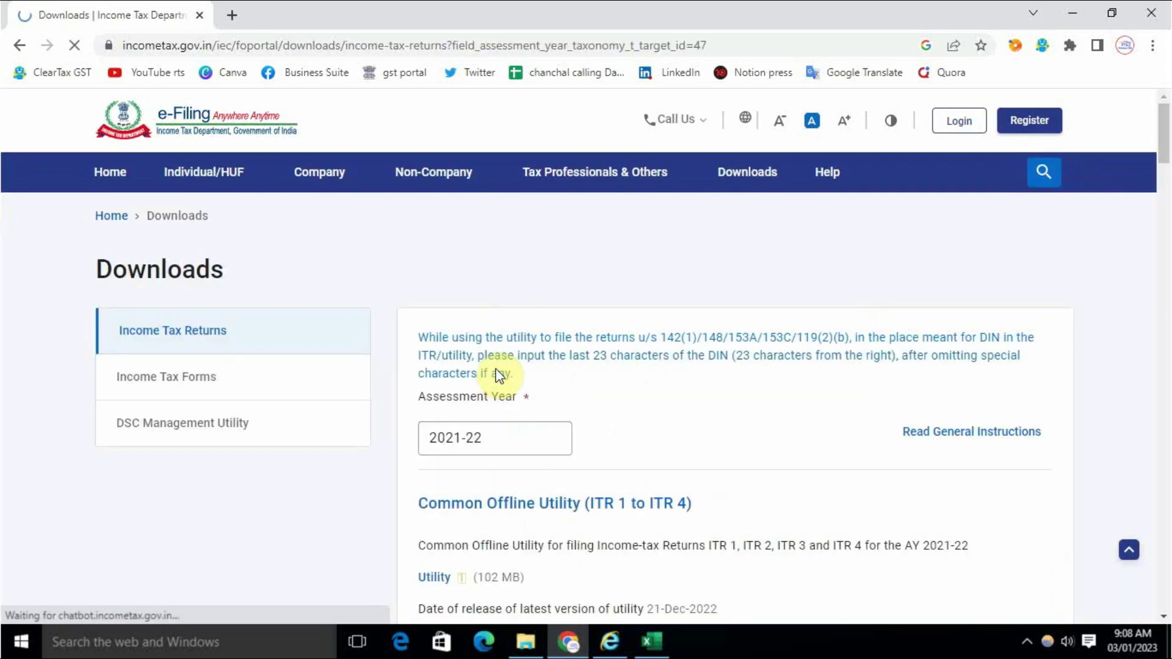
Expand the ITR 4 section for AY 2021-22 and download its Excel-based utility.
{"action": "scroll", "coordinate": [507, 384], "scroll_direction": "down", "scroll_amount": 5}
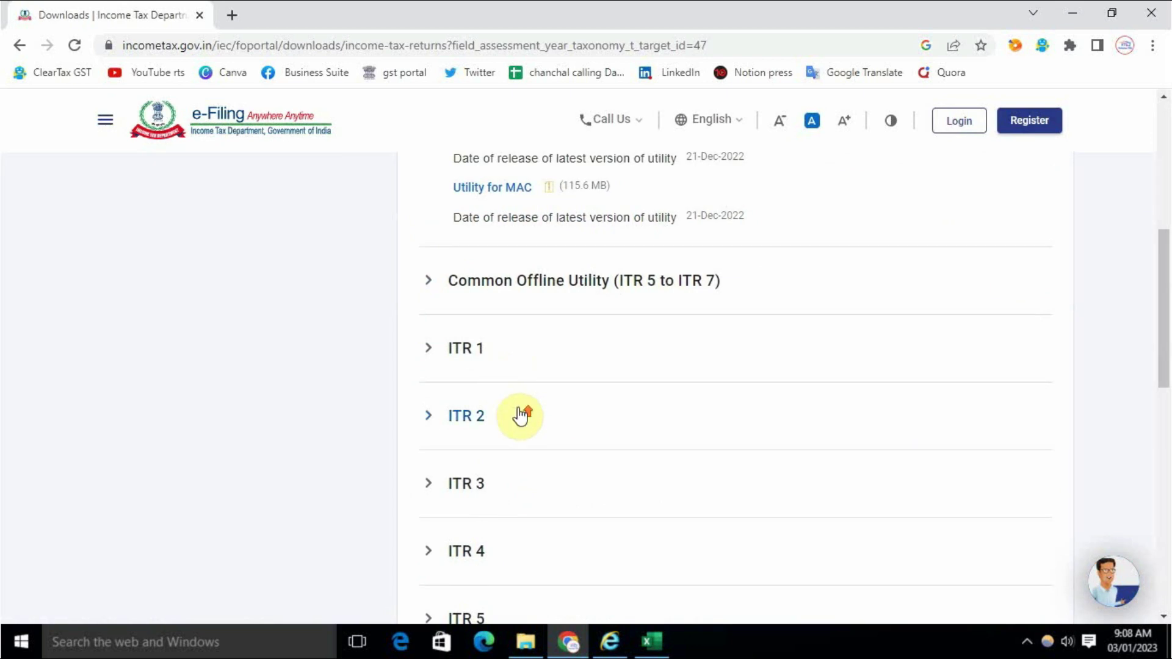
{"action": "scroll", "coordinate": [523, 409], "scroll_direction": "up", "scroll_amount": 5}
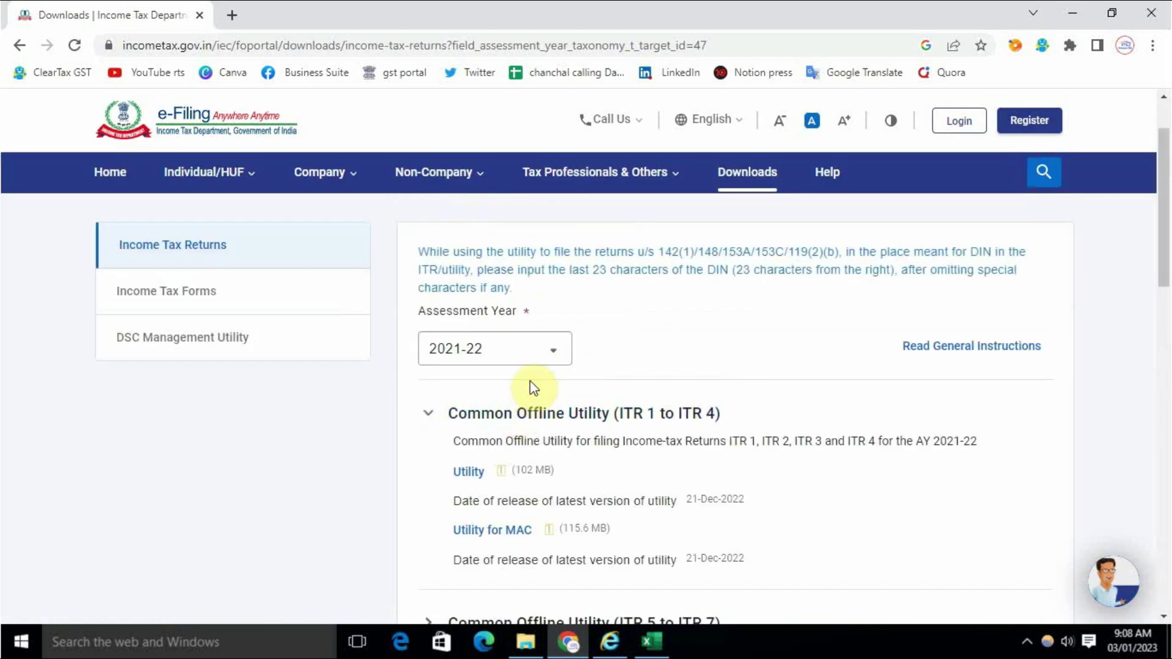
{"action": "scroll", "coordinate": [533, 387], "scroll_direction": "down", "scroll_amount": 5}
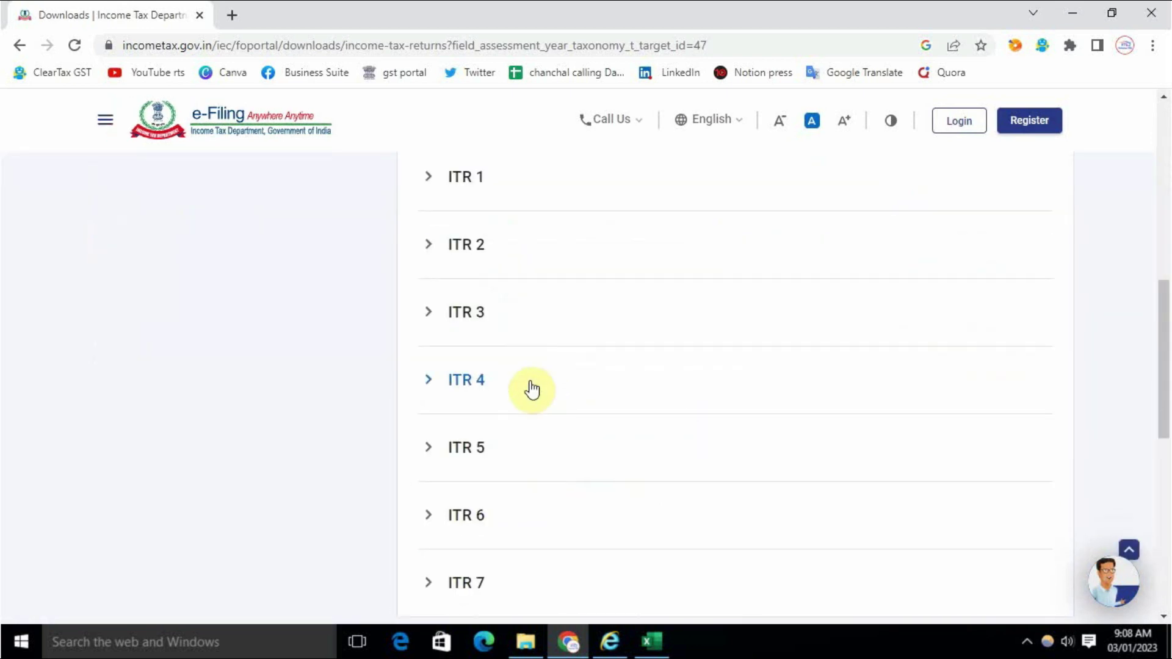
{"action": "left_click", "coordinate": [529, 388]}
{"action": "left_click", "coordinate": [611, 444]}
{"action": "scroll", "coordinate": [543, 421], "scroll_direction": "down", "scroll_amount": 1}
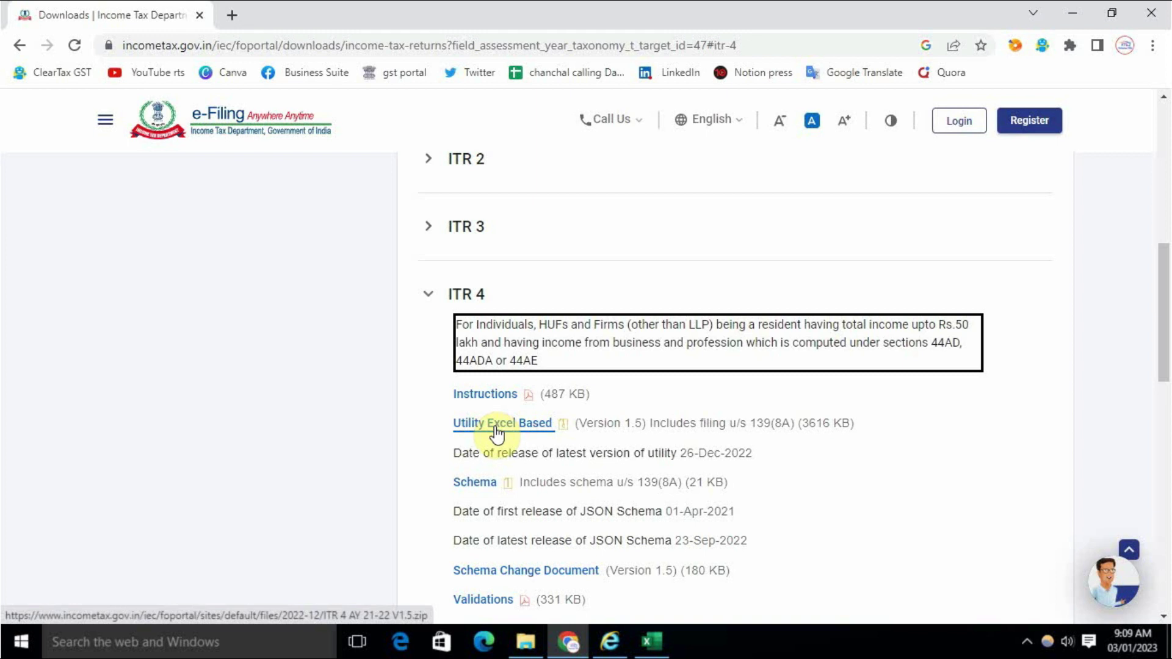
{"action": "scroll", "coordinate": [497, 435], "scroll_direction": "up", "scroll_amount": 1}
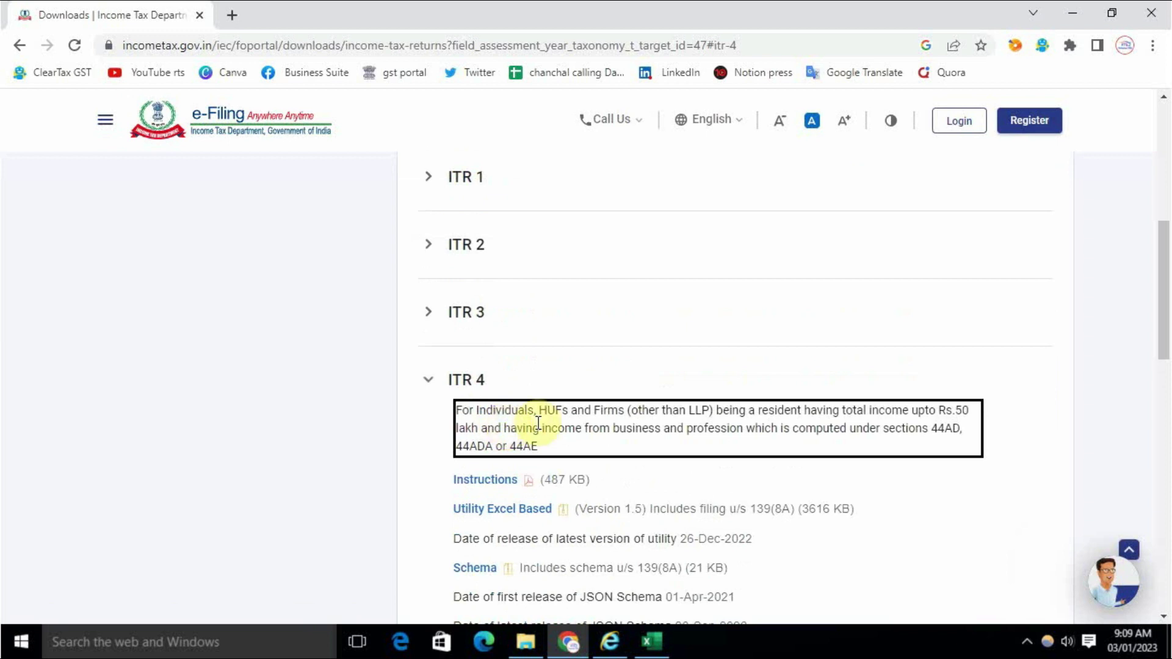
{"action": "left_click", "coordinate": [505, 510]}
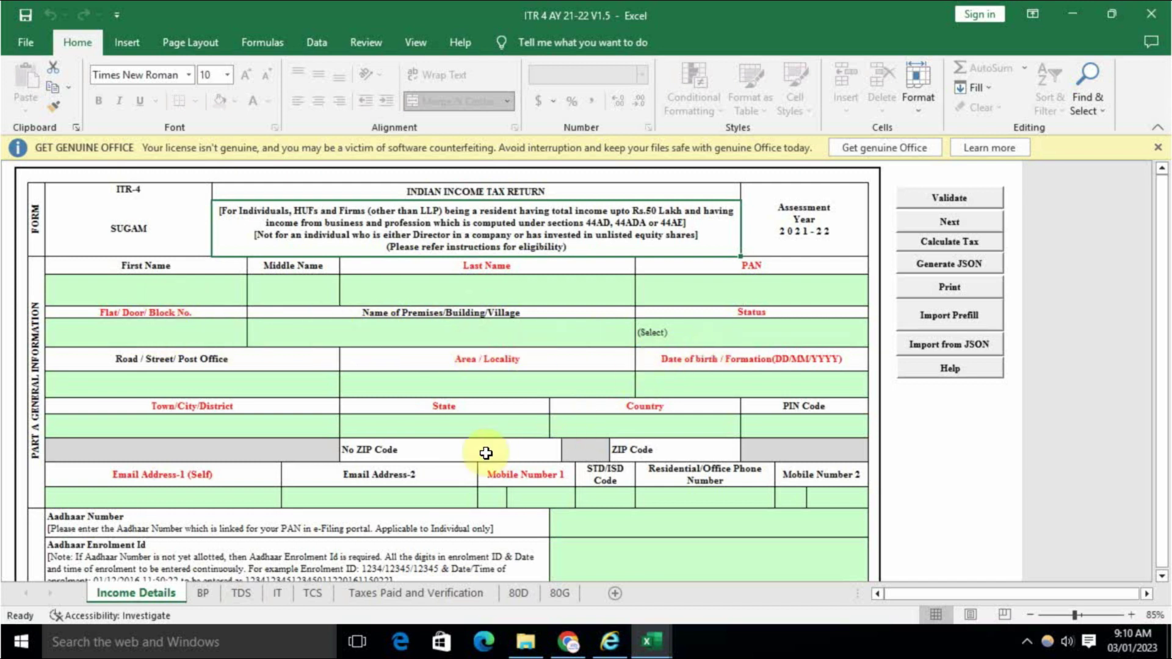
In the Excel utility for ITR 4 AY 21-22, examine the general information and filing status sections of Income Details.
{"action": "scroll", "coordinate": [372, 413], "scroll_direction": "down", "scroll_amount": 1}
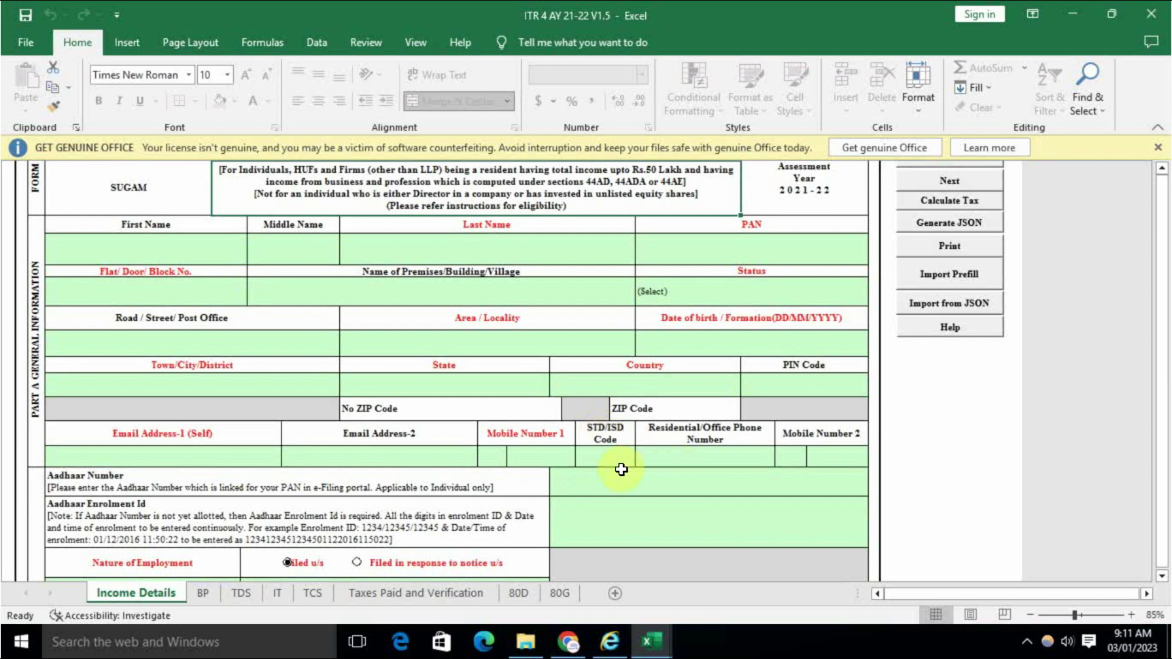
{"action": "scroll", "coordinate": [636, 450], "scroll_direction": "up", "scroll_amount": 1}
{"action": "scroll", "coordinate": [523, 392], "scroll_direction": "down", "scroll_amount": 8}
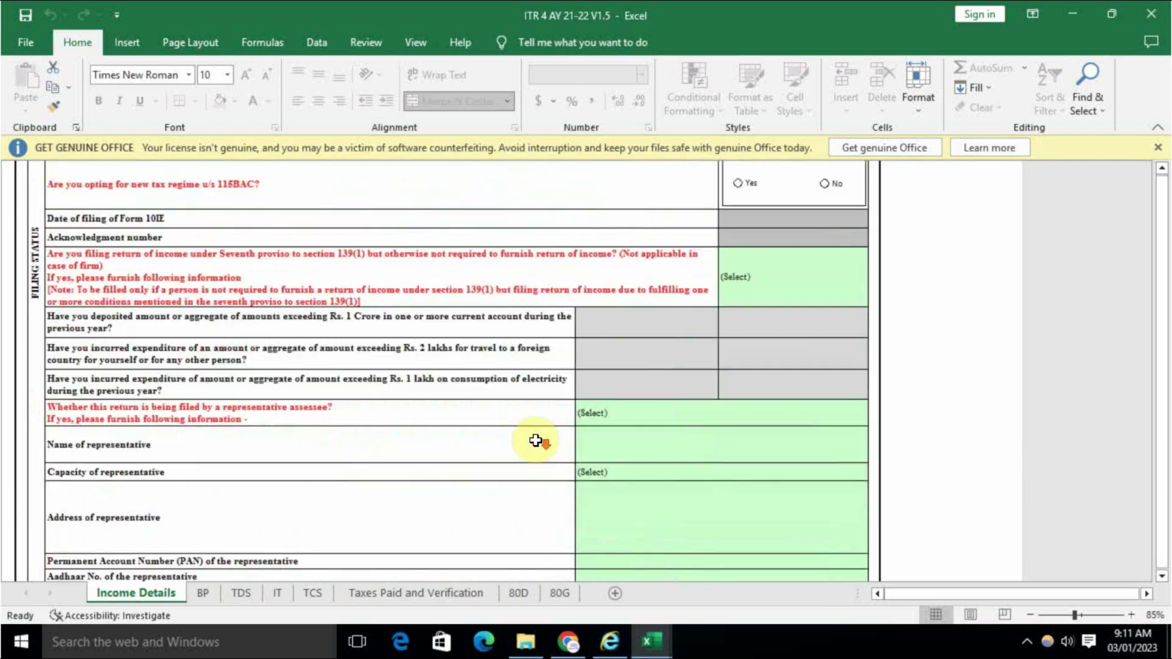
{"action": "scroll", "coordinate": [536, 440], "scroll_direction": "down", "scroll_amount": 5}
{"action": "scroll", "coordinate": [535, 440], "scroll_direction": "up", "scroll_amount": 13}
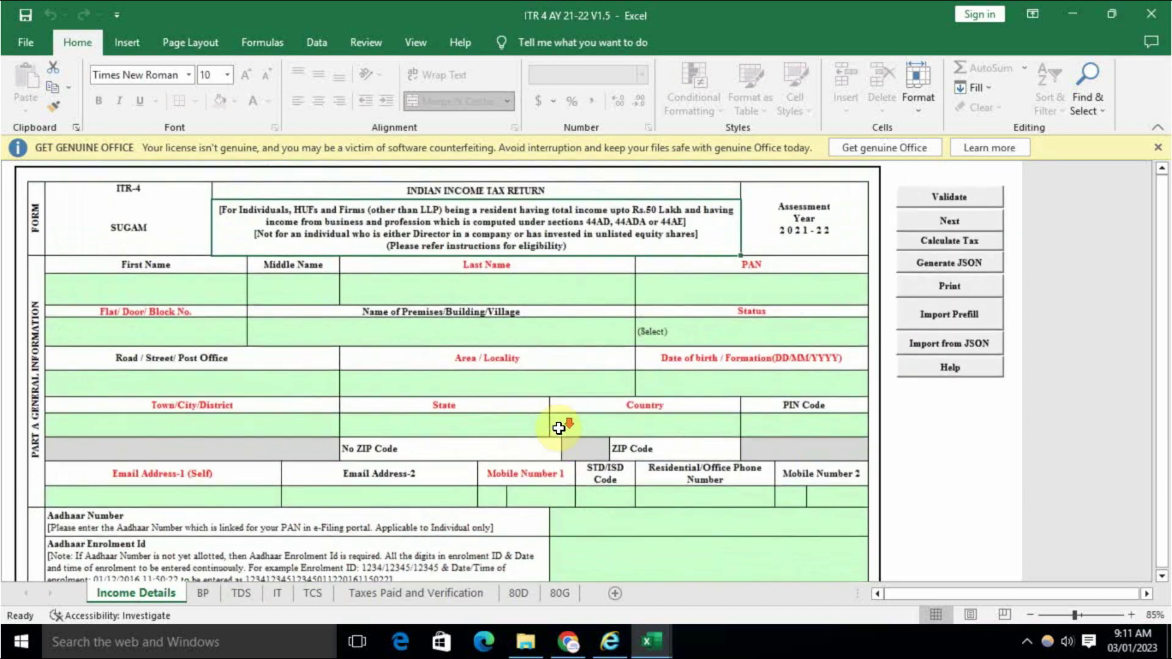
{"action": "scroll", "coordinate": [557, 427], "scroll_direction": "down", "scroll_amount": 8}
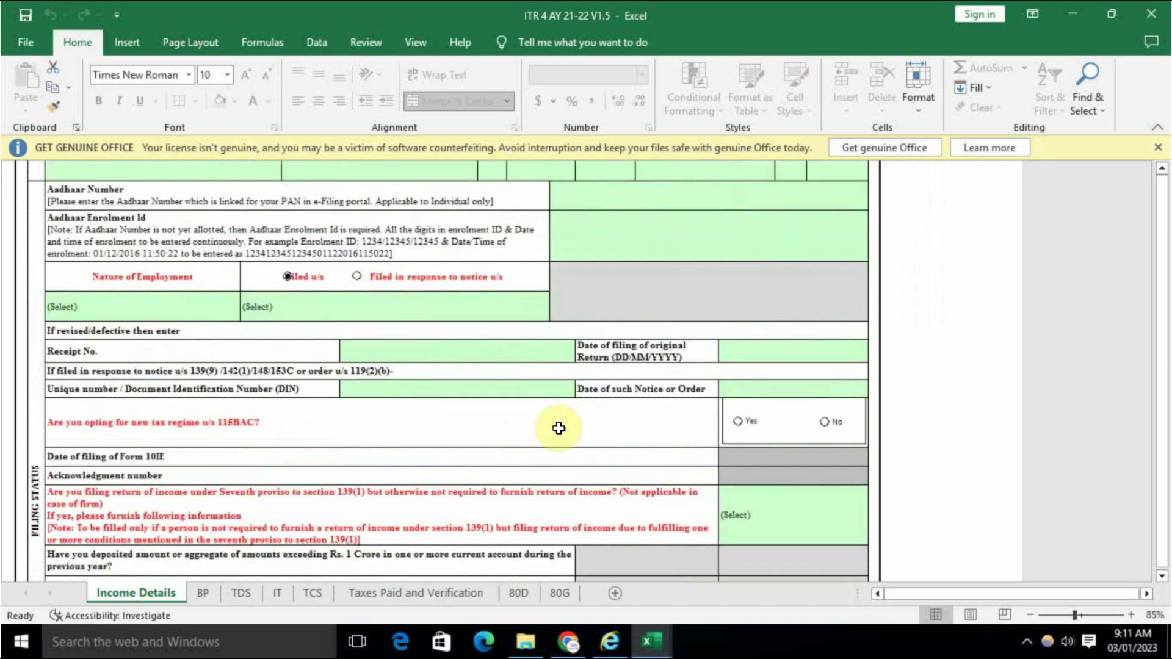
{"action": "scroll", "coordinate": [574, 436], "scroll_direction": "up", "scroll_amount": 5}
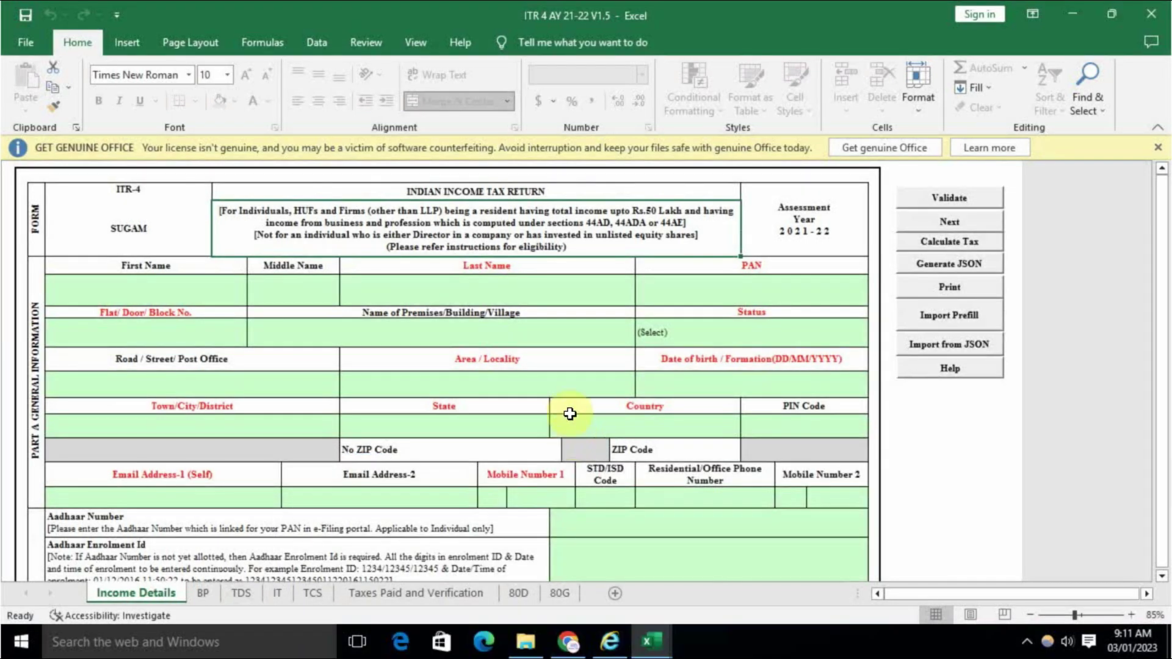
{"action": "left_click", "coordinate": [559, 330]}
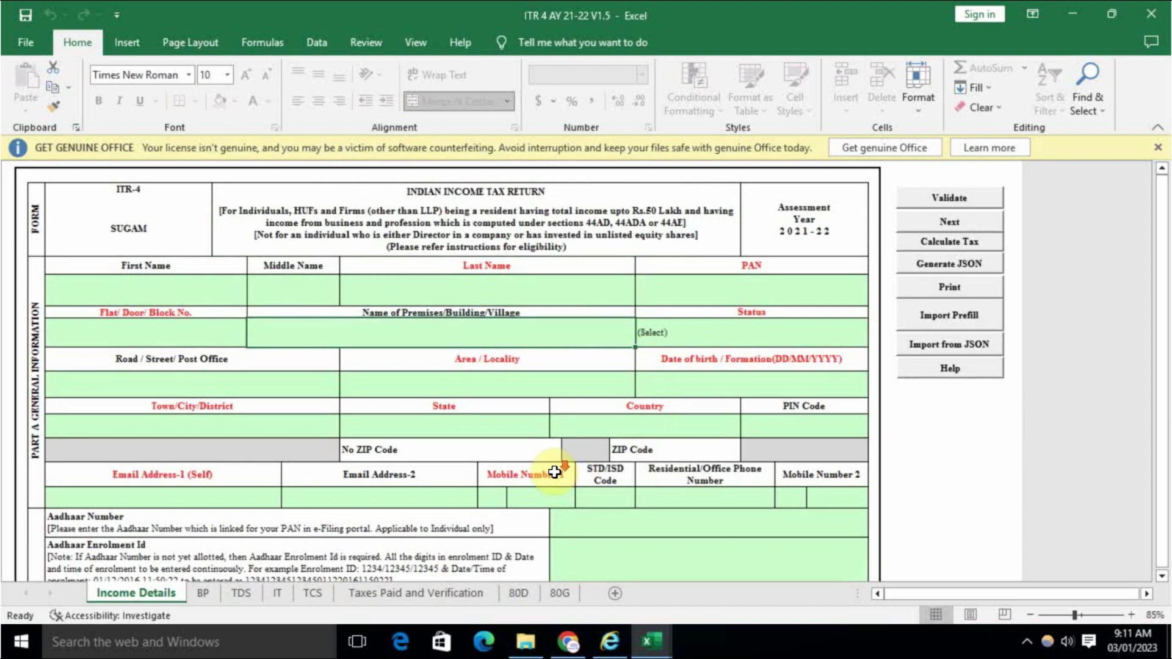
{"action": "scroll", "coordinate": [555, 471], "scroll_direction": "down", "scroll_amount": 5}
{"action": "scroll", "coordinate": [554, 472], "scroll_direction": "up", "scroll_amount": 5}
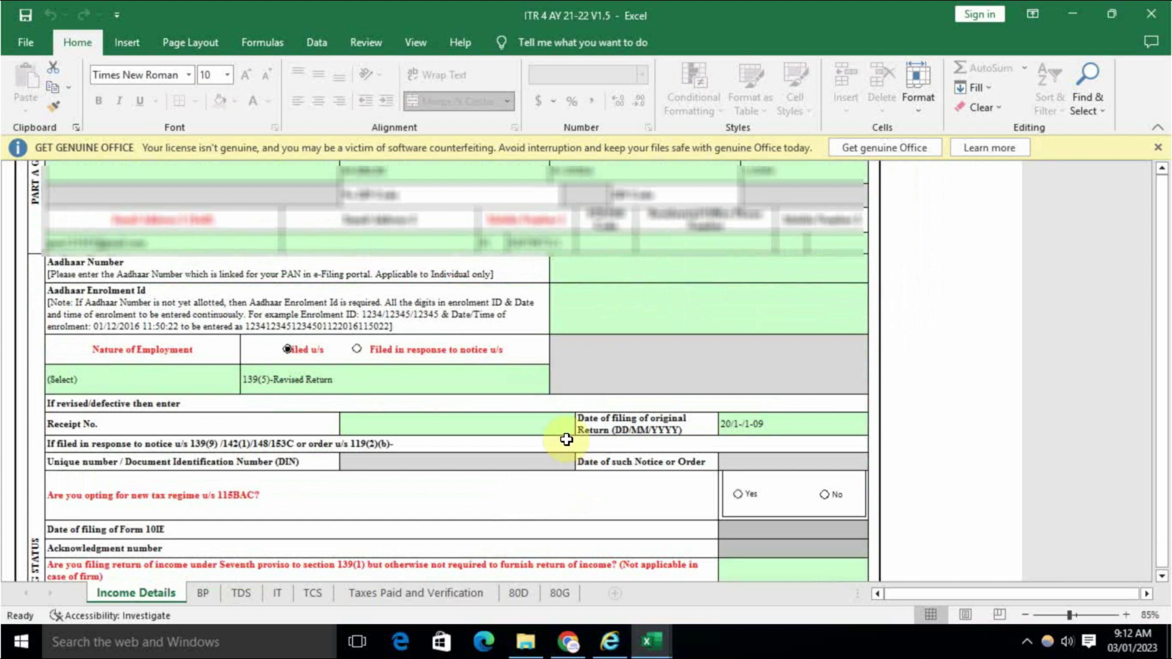
Set the Nature of Employment to Others in the Income Details sheet.
{"action": "scroll", "coordinate": [567, 439], "scroll_direction": "down", "scroll_amount": 2}
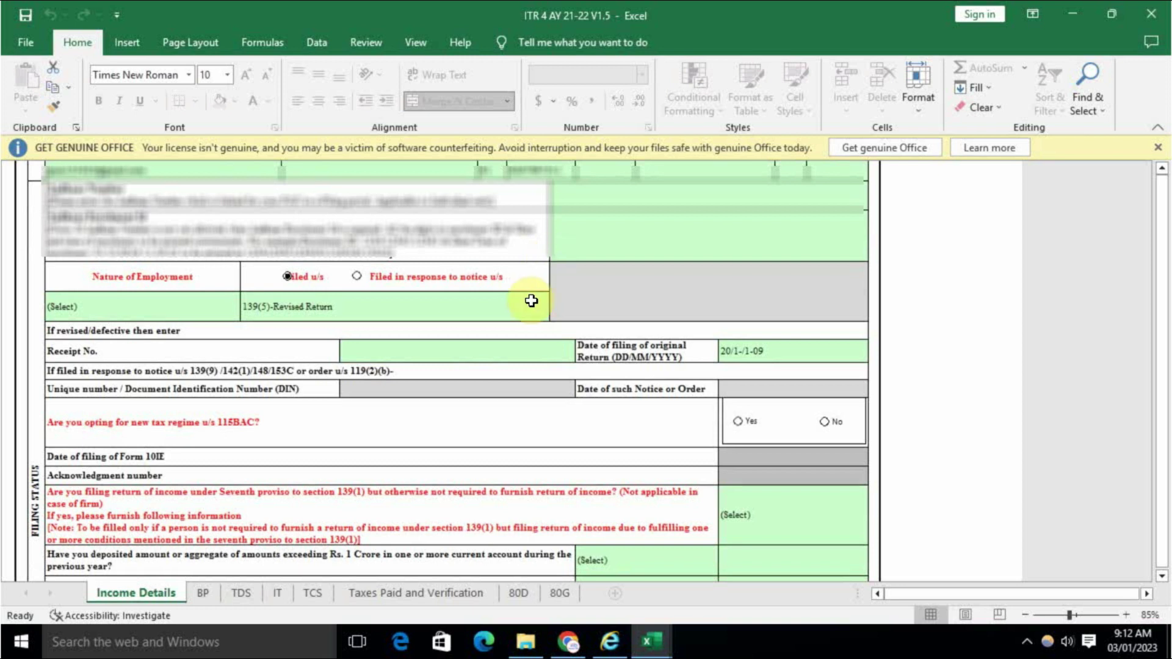
{"action": "left_click", "coordinate": [193, 303]}
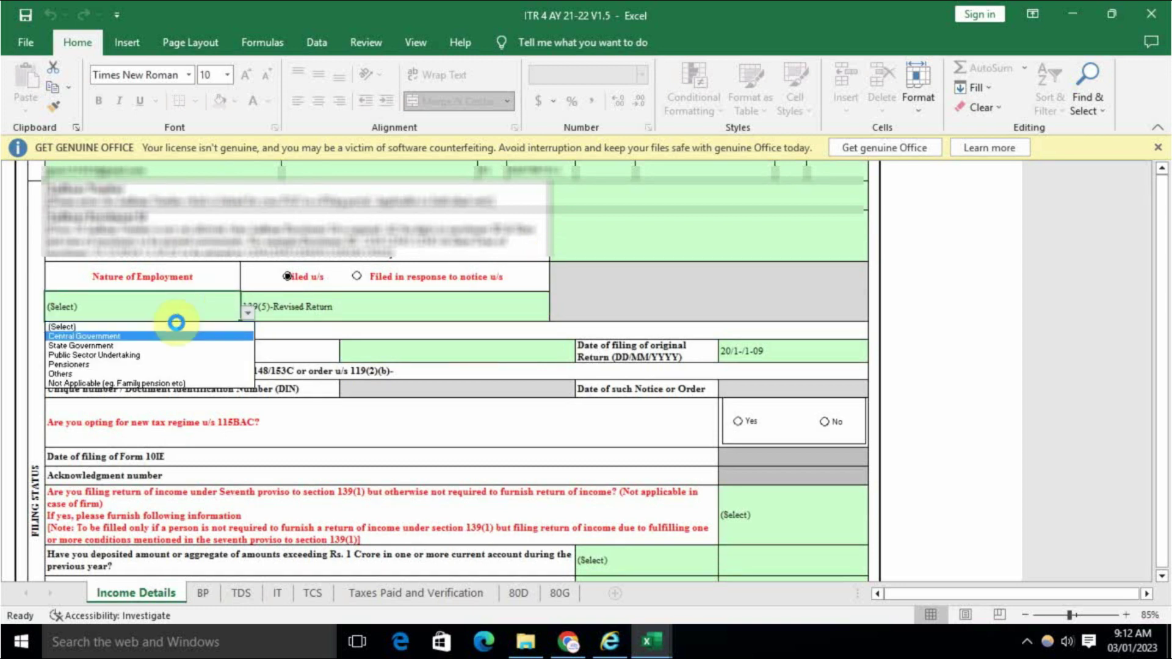
{"action": "left_click", "coordinate": [119, 373]}
Set the Filed u/s option to 139(8A)-Updated Return and check the Part A Gen_139(8A) sheet before returning to Income Details.
{"action": "left_click", "coordinate": [294, 316]}
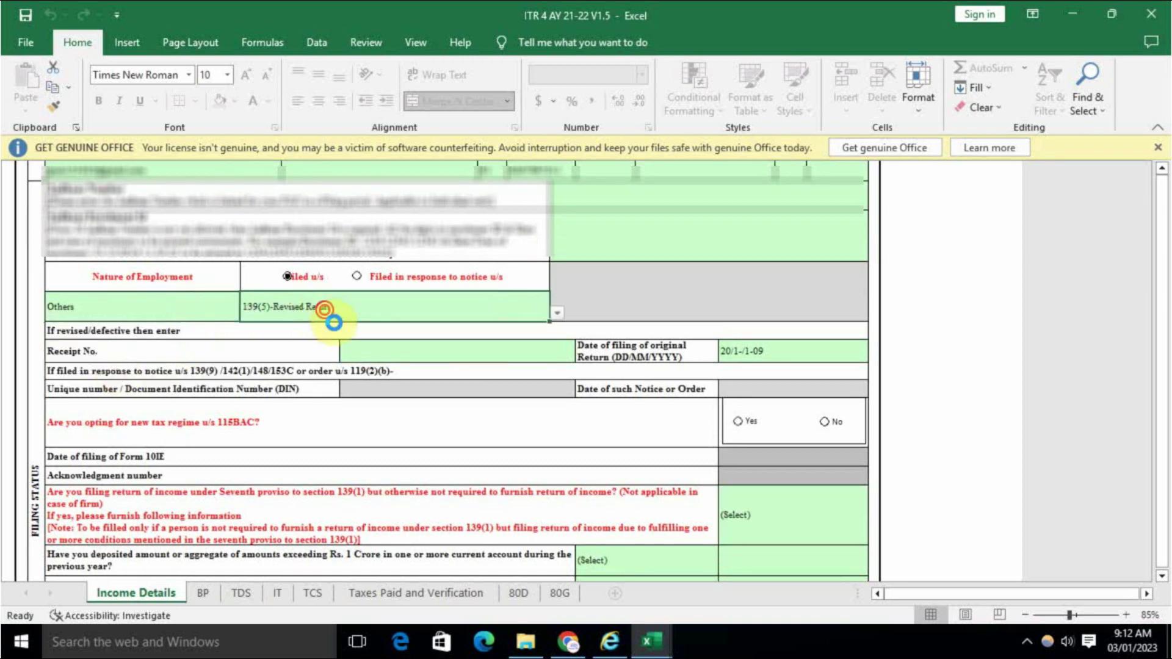
{"action": "key", "text": "alt+Down"}
{"action": "key", "text": "Escape"}
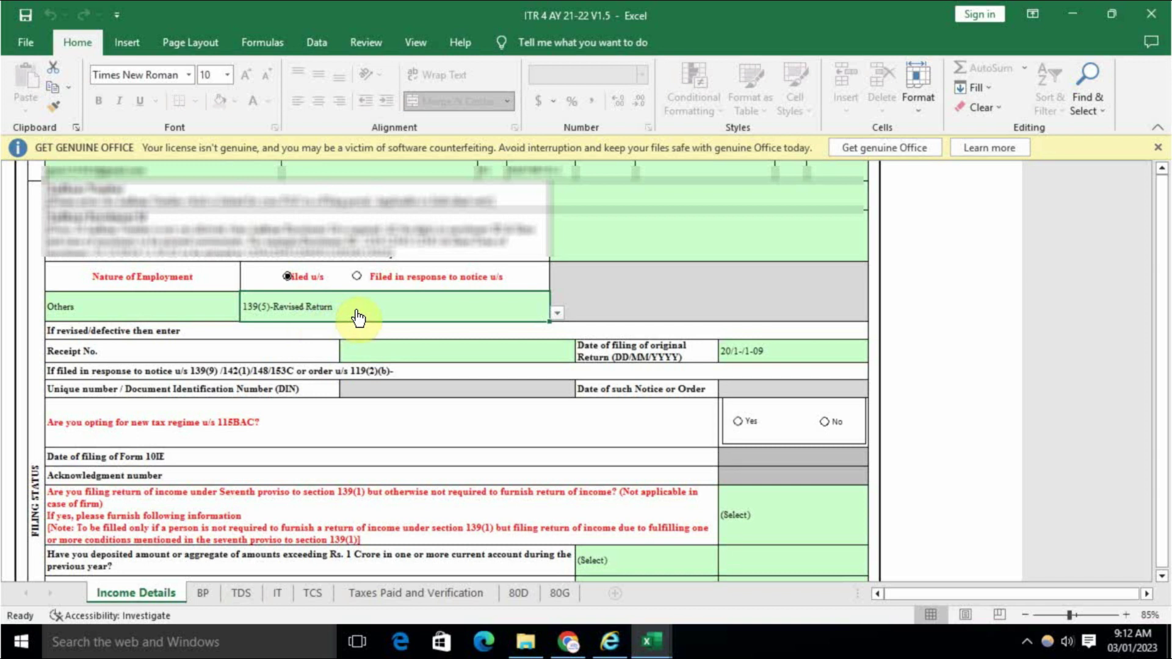
{"action": "key", "text": "alt+Down"}
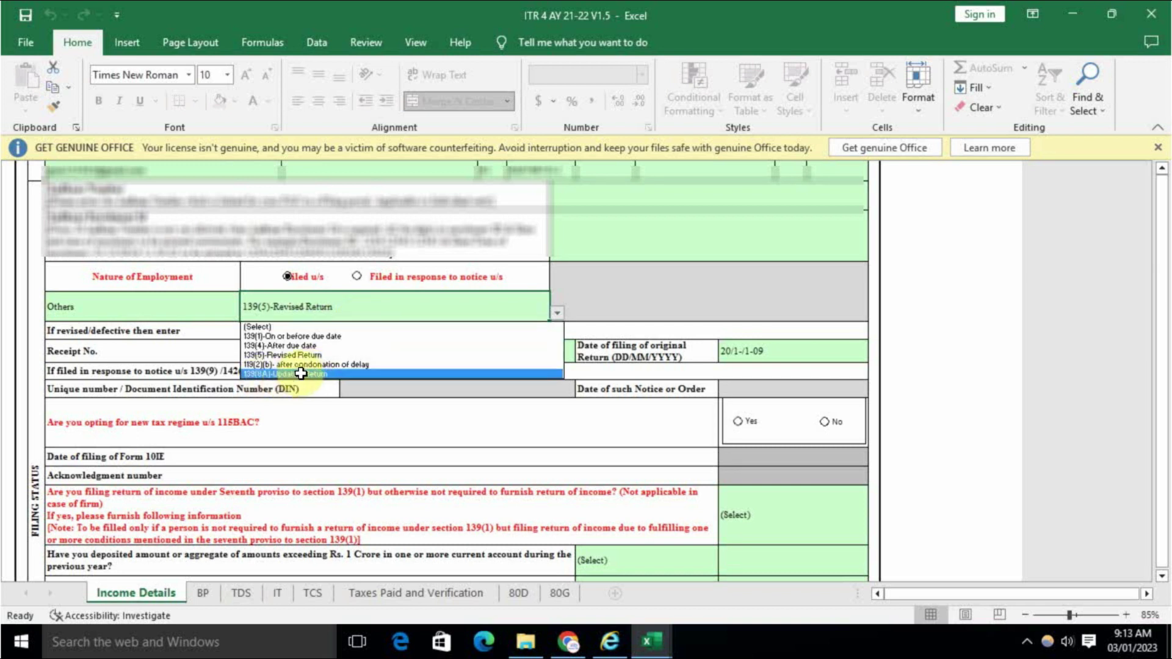
{"action": "left_click", "coordinate": [303, 371]}
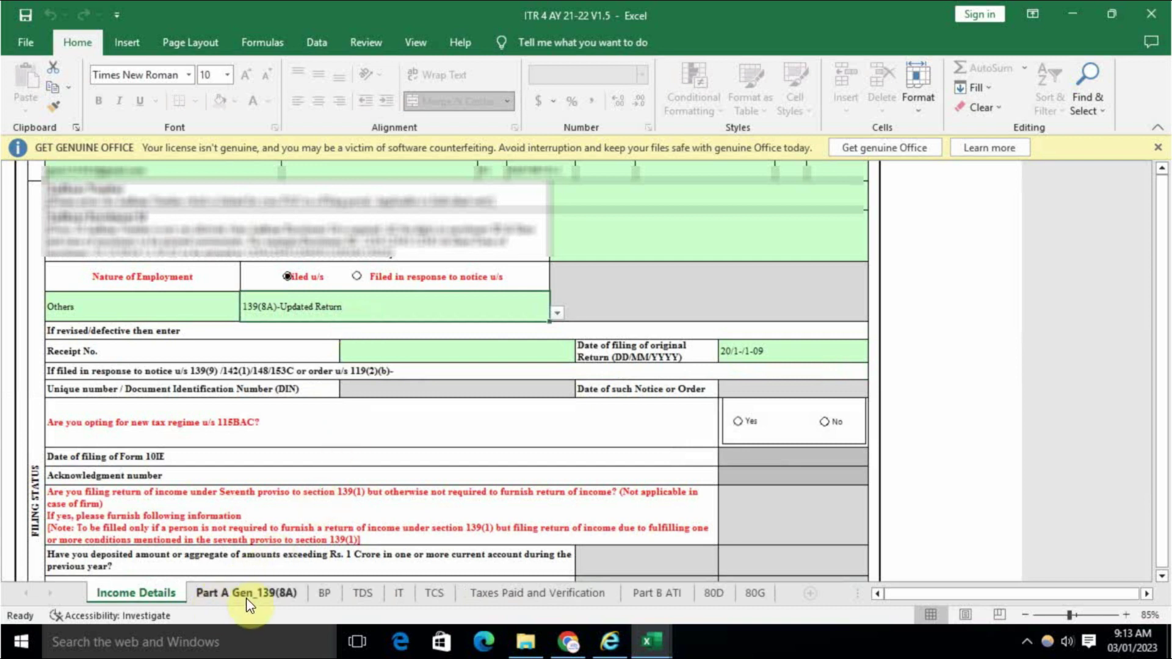
{"action": "left_click", "coordinate": [278, 600]}
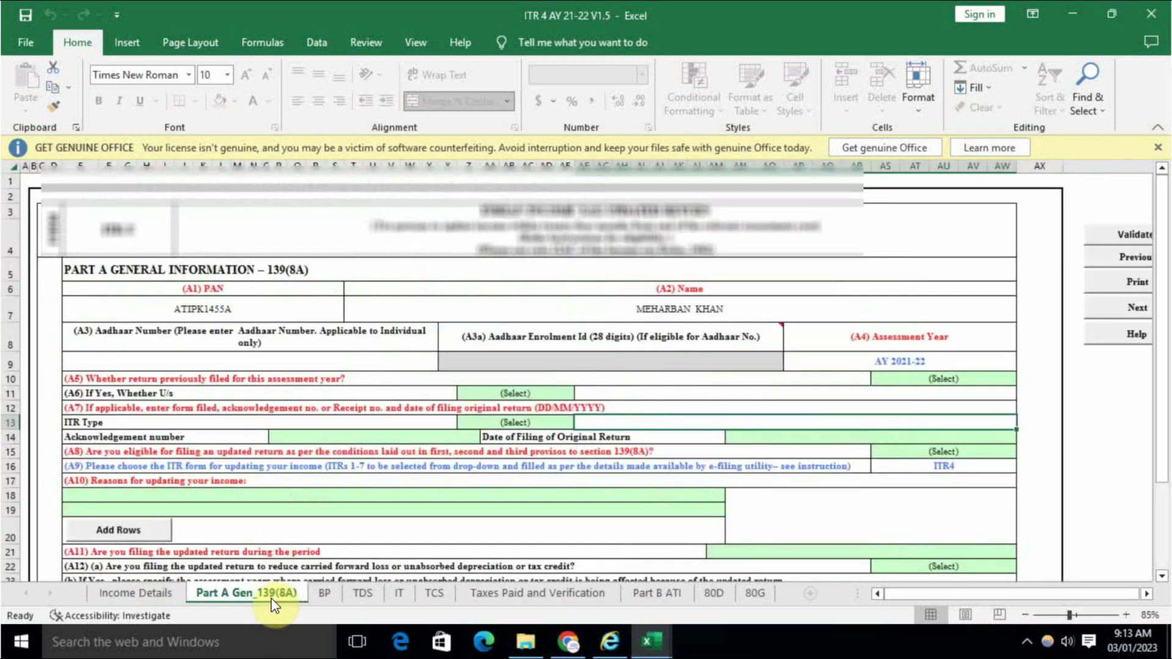
{"action": "left_click", "coordinate": [139, 593]}
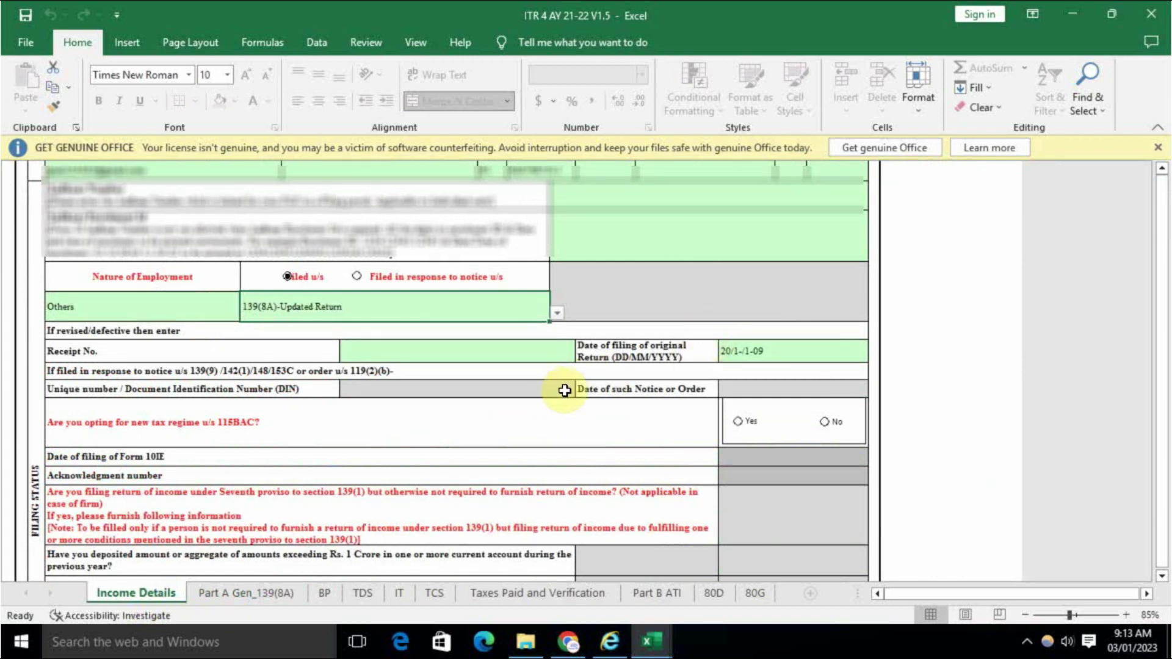
Answer No to opting for the new tax regime u/s 115BAC and confirm the change.
{"action": "scroll", "coordinate": [609, 410], "scroll_direction": "down", "scroll_amount": 2}
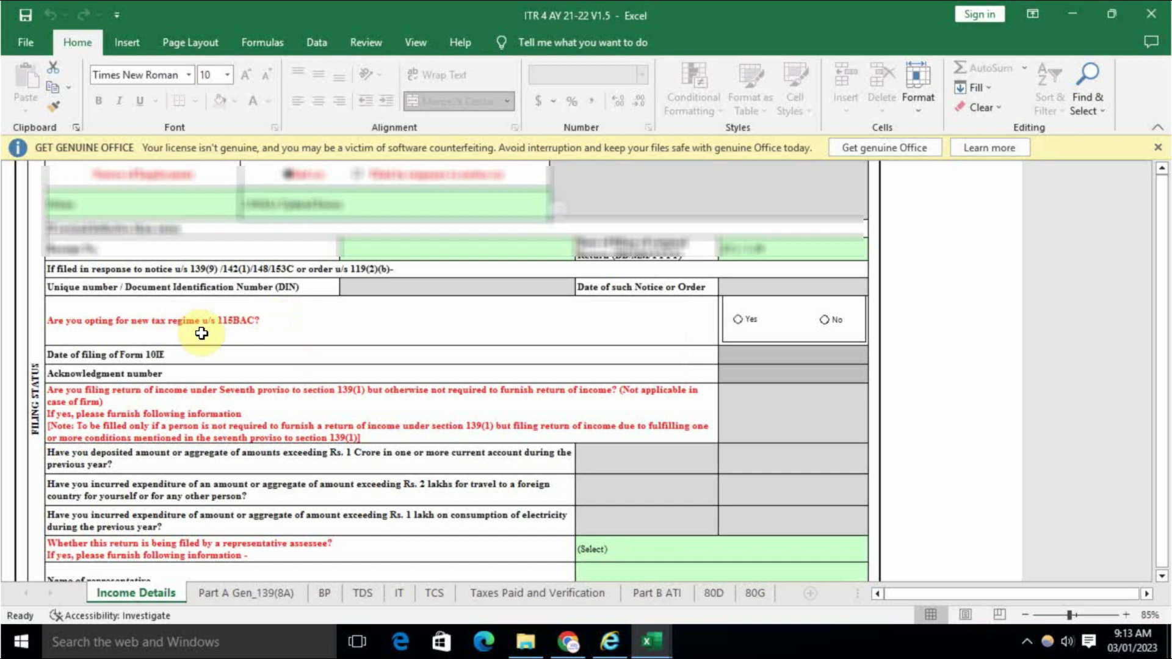
{"action": "left_click", "coordinate": [825, 319]}
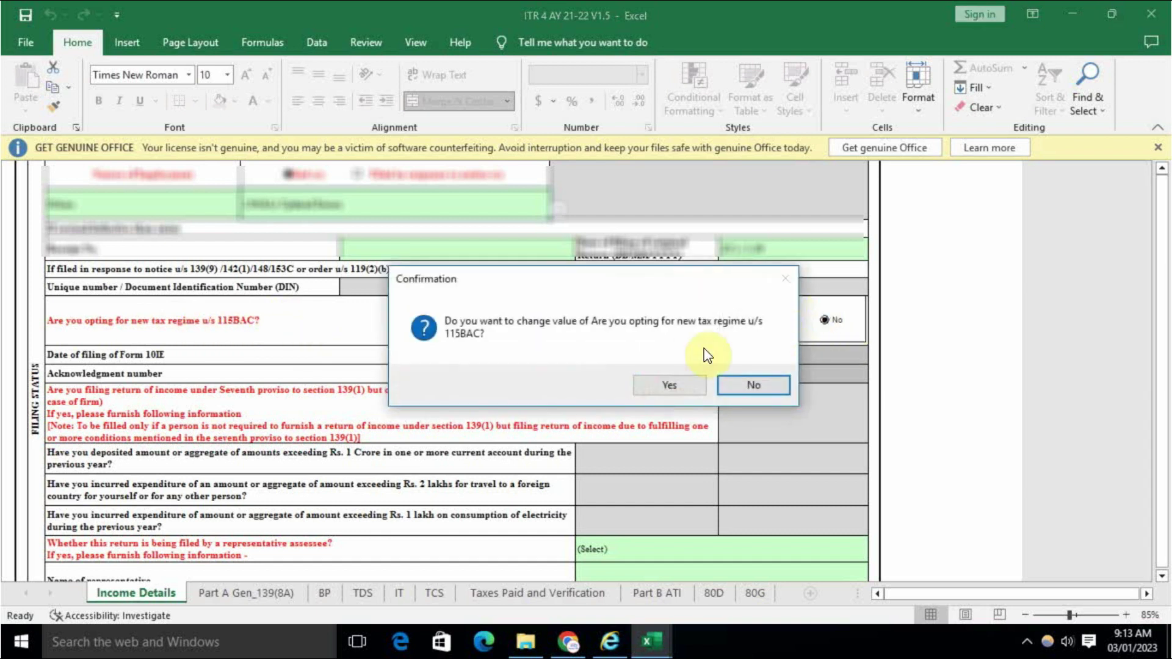
{"action": "left_click", "coordinate": [669, 387]}
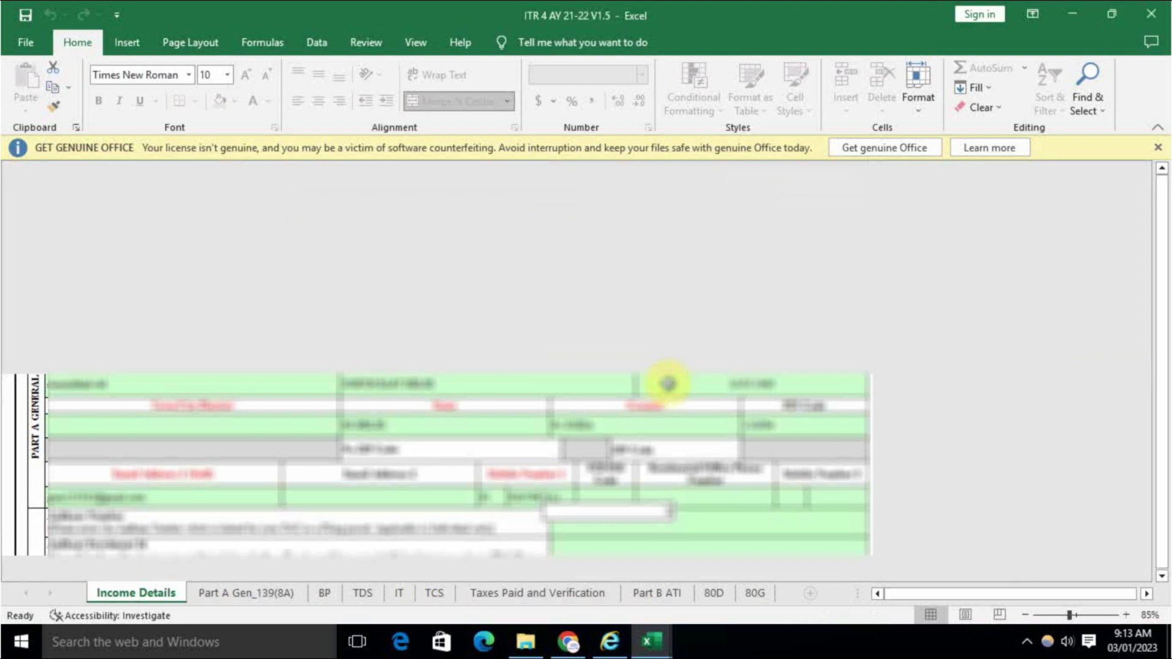
Answer No to whether the return is being filed by a representative assessee.
{"action": "scroll", "coordinate": [647, 376], "scroll_direction": "down", "scroll_amount": 6}
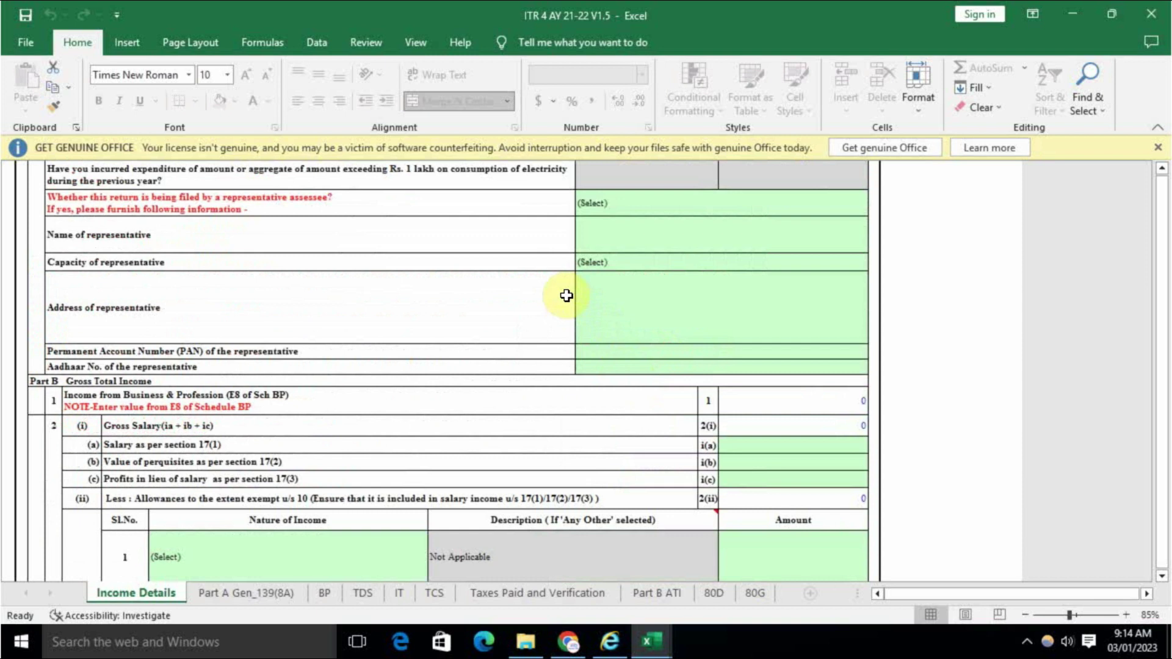
{"action": "left_click", "coordinate": [603, 205]}
{"action": "left_click", "coordinate": [602, 233]}
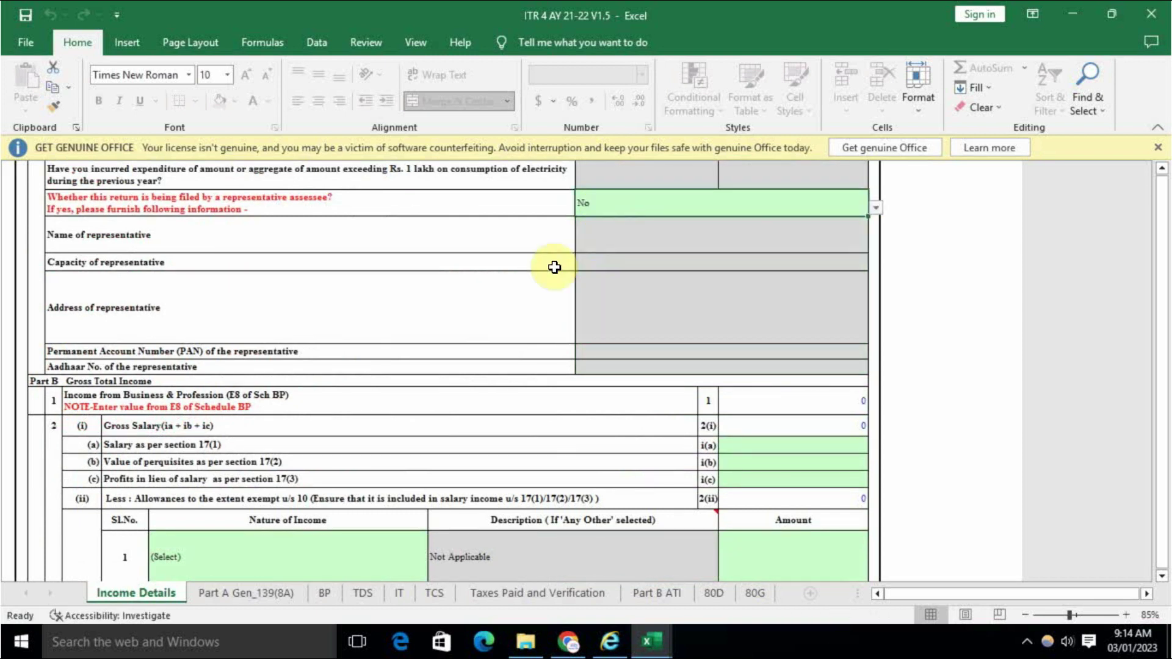
Select the Income from Business & Profession amount in Part B and open Schedule BP to supply its details.
{"action": "scroll", "coordinate": [549, 305], "scroll_direction": "down", "scroll_amount": 2}
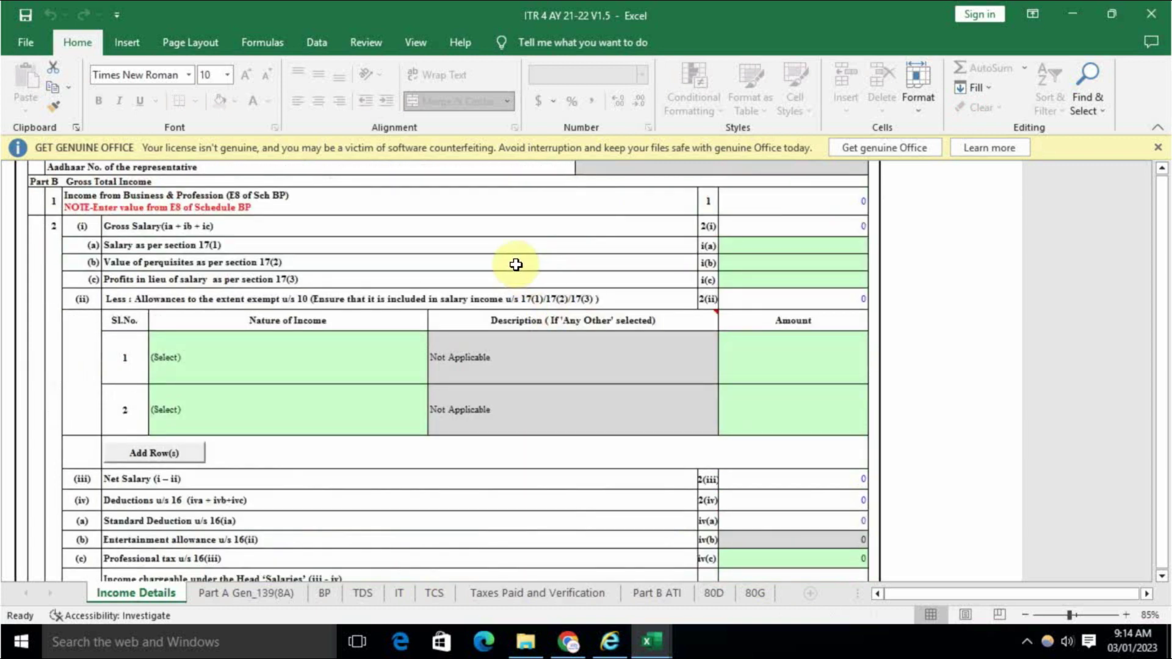
{"action": "left_click", "coordinate": [784, 213]}
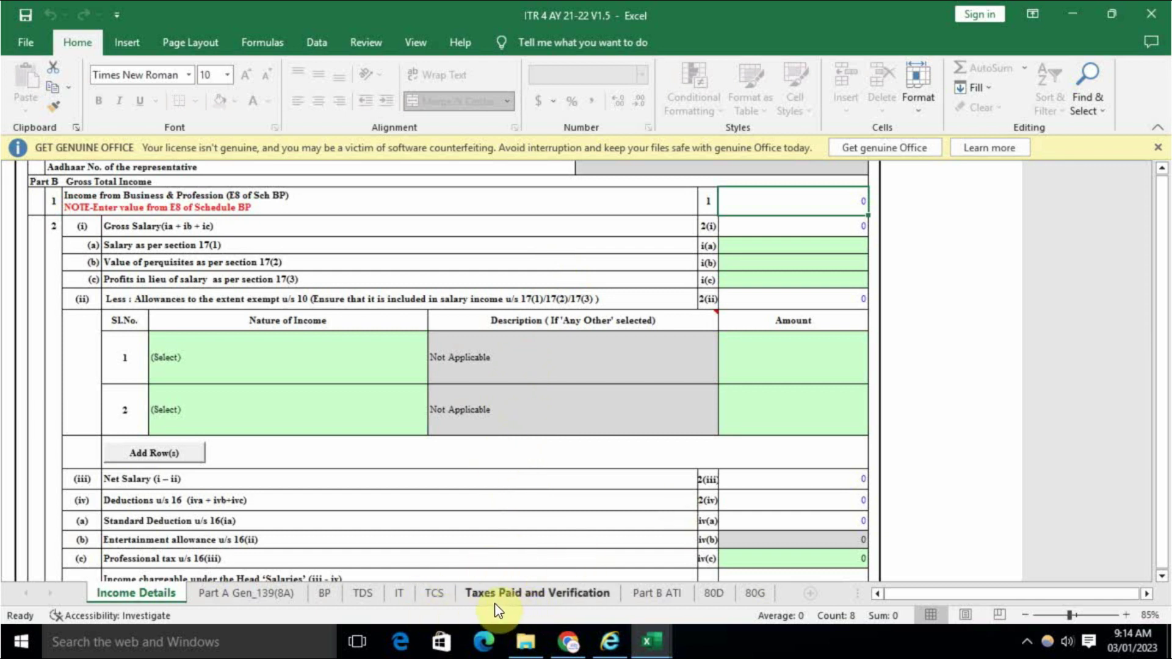
{"action": "left_click", "coordinate": [327, 598]}
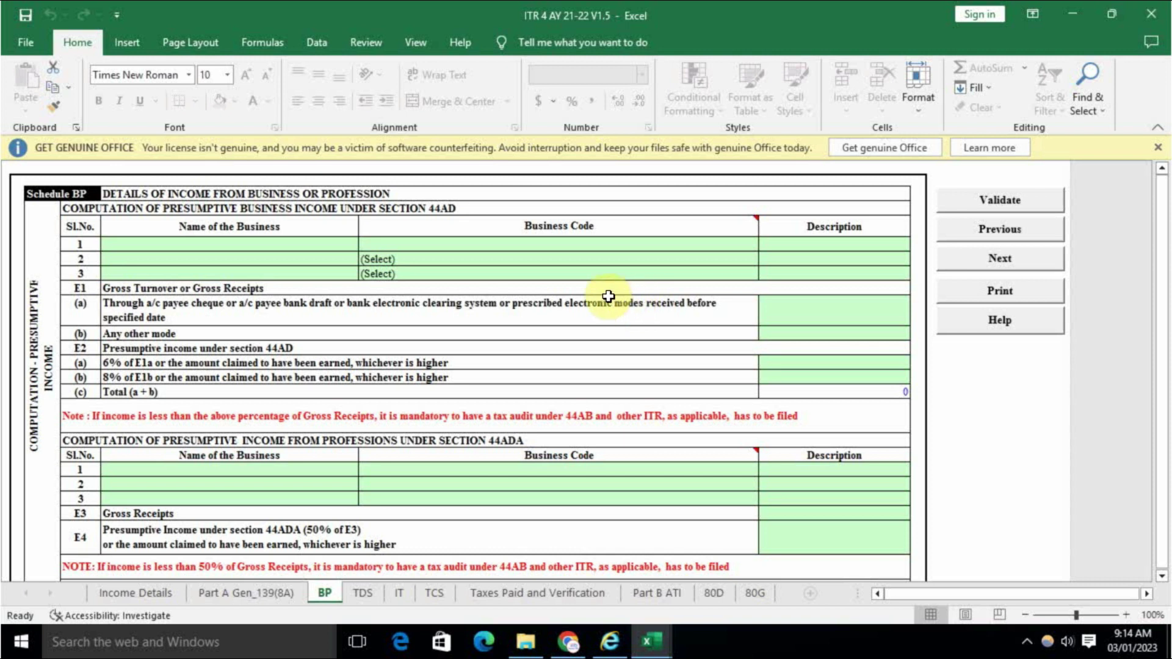
Check the name, business code and description fields of the first section 44AD business row in Schedule BP.
{"action": "left_click", "coordinate": [301, 243]}
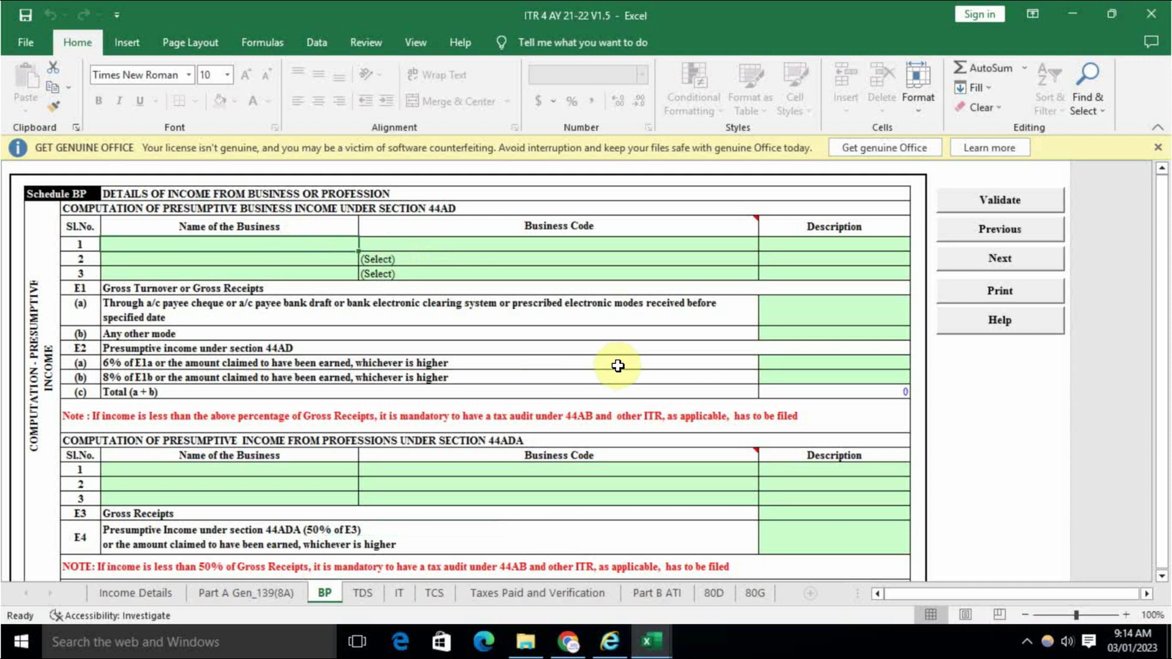
{"action": "left_click", "coordinate": [553, 246]}
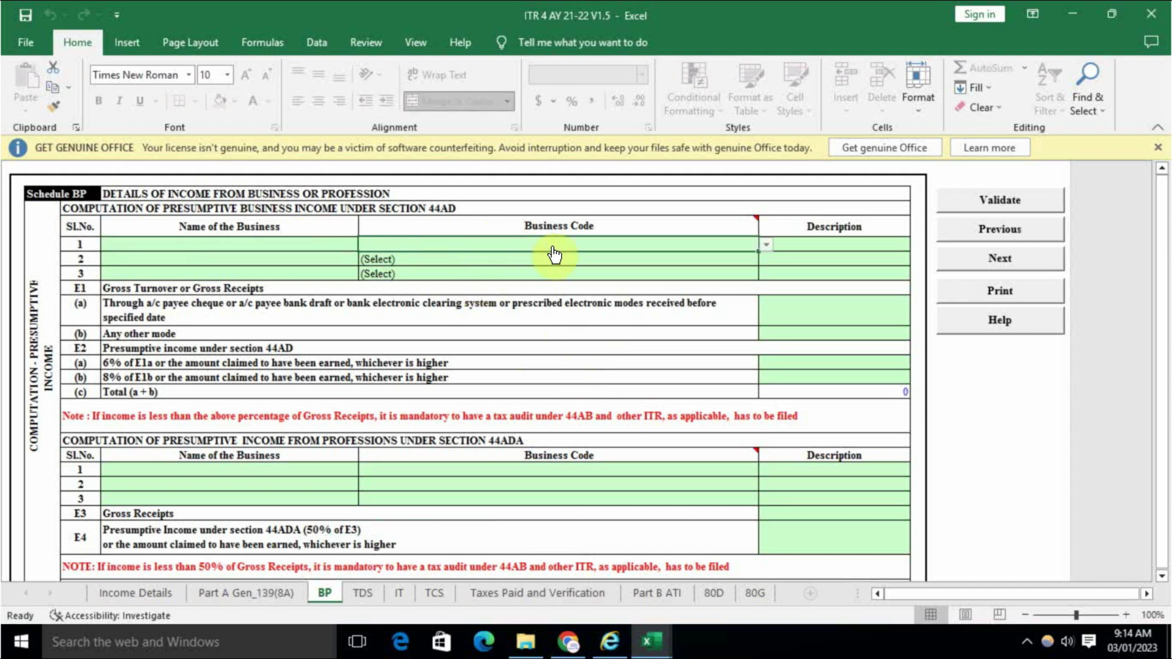
{"action": "left_click", "coordinate": [823, 244]}
{"action": "left_click", "coordinate": [291, 244]}
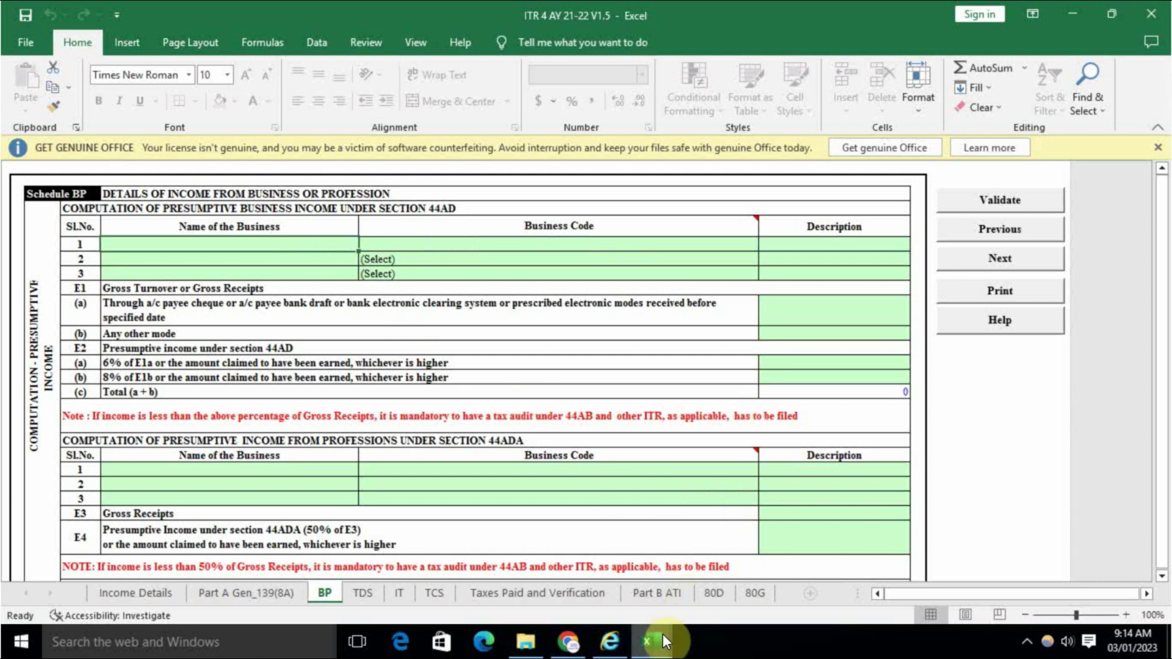
Switch to the balance sheet 20-21 workbook and examine the sales, net profit and balance sheet figures.
{"action": "mouse_move", "coordinate": [664, 640]}
{"action": "left_click", "coordinate": [585, 570]}
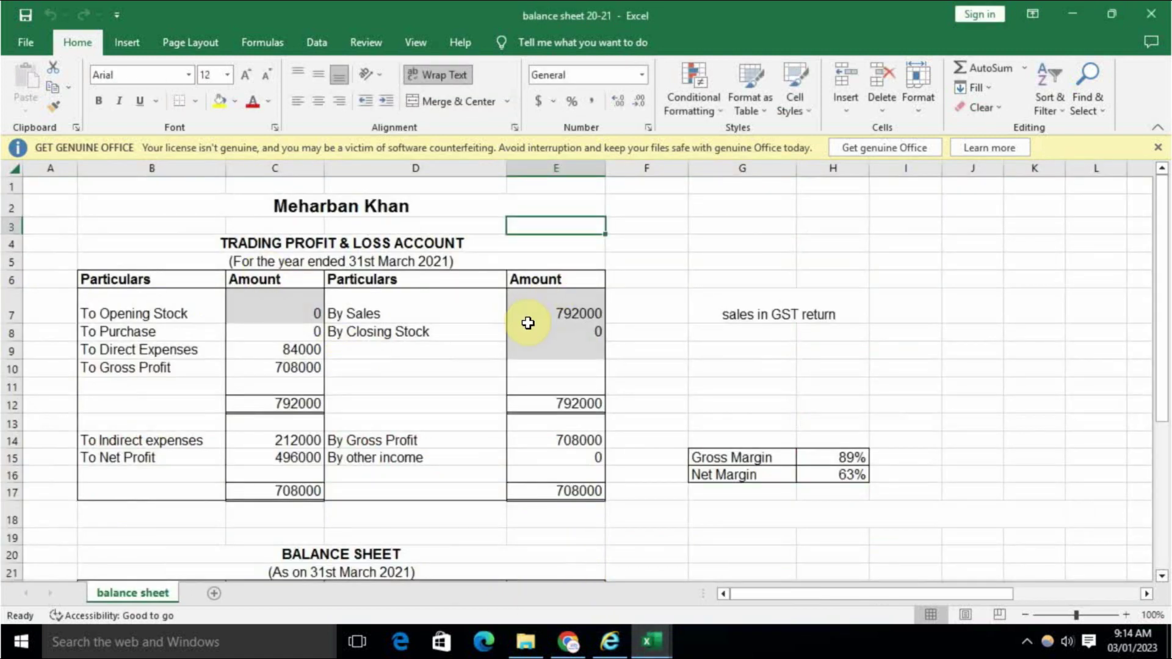
{"action": "scroll", "coordinate": [528, 323], "scroll_direction": "down", "scroll_amount": 8}
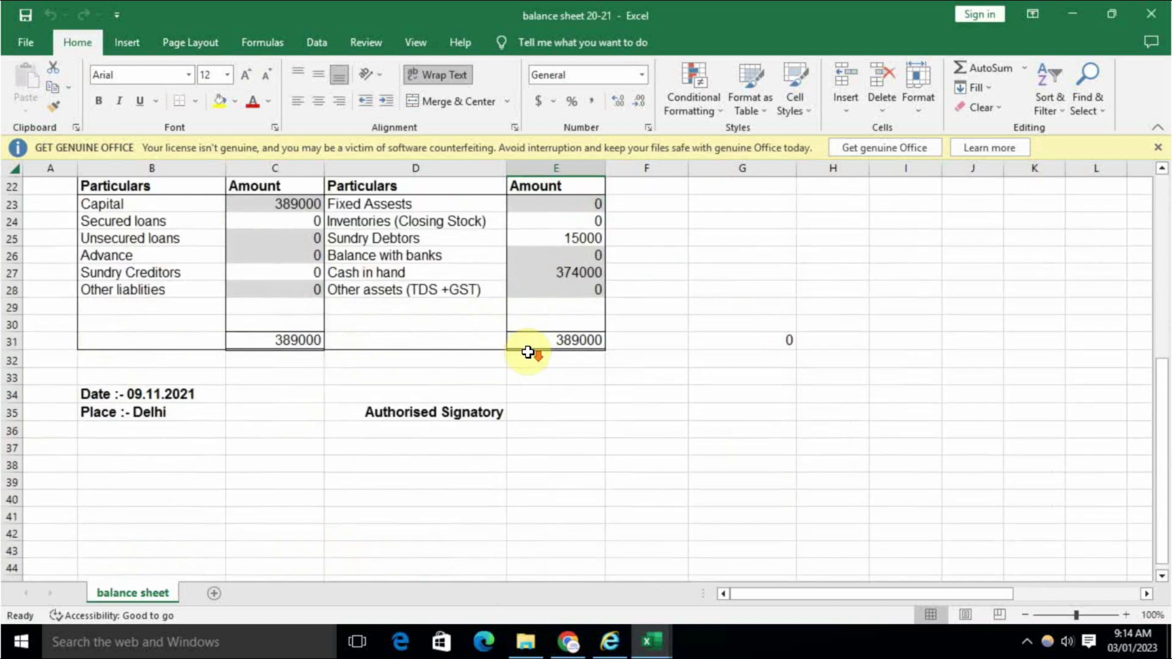
{"action": "scroll", "coordinate": [524, 405], "scroll_direction": "up", "scroll_amount": 4}
{"action": "scroll", "coordinate": [524, 405], "scroll_direction": "up", "scroll_amount": 4}
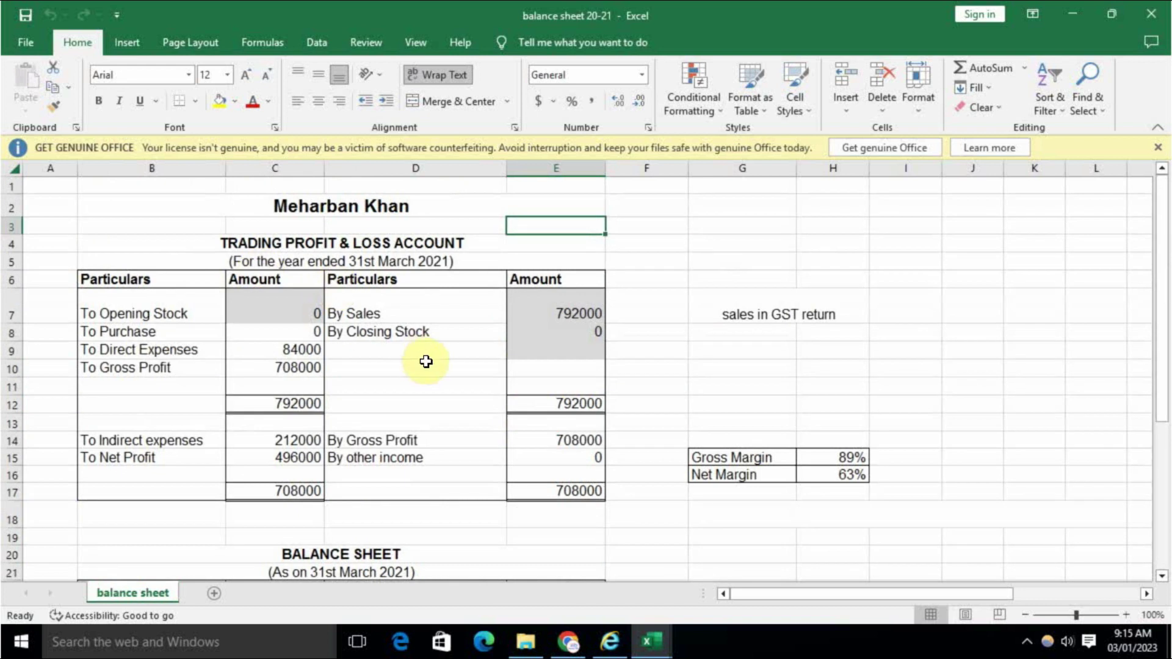
{"action": "left_click", "coordinate": [307, 459]}
{"action": "scroll", "coordinate": [454, 408], "scroll_direction": "down", "scroll_amount": 3}
{"action": "scroll", "coordinate": [454, 409], "scroll_direction": "up", "scroll_amount": 3}
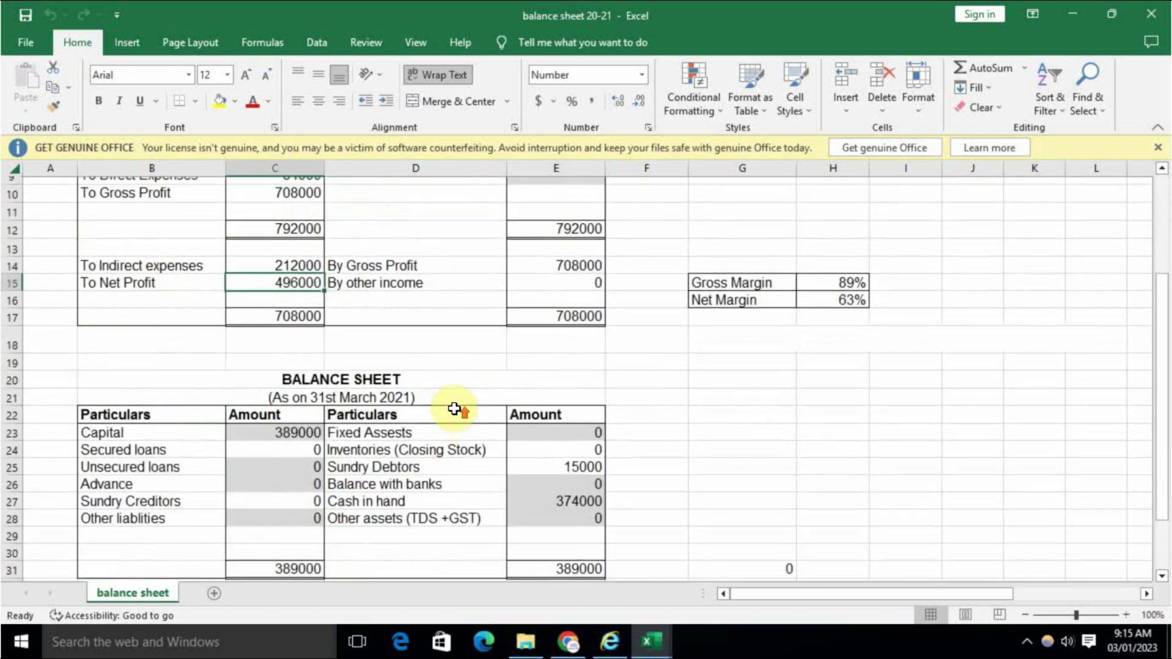
{"action": "left_click", "coordinate": [567, 318]}
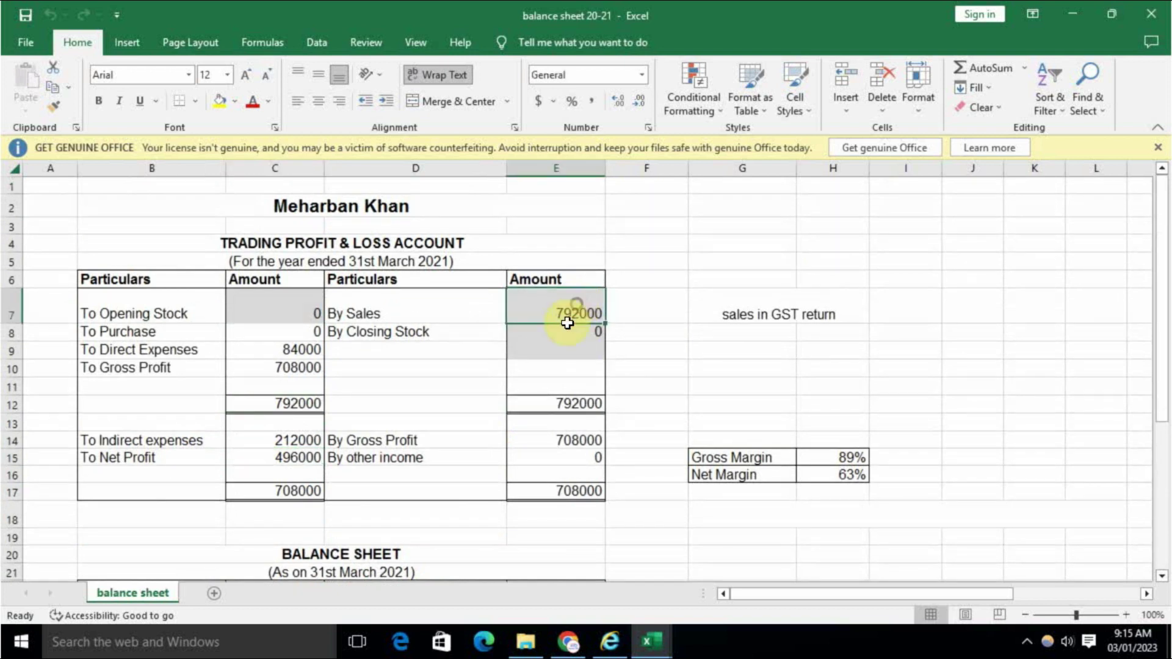
Enter the proprietor's name from the balance sheet heading as the first Name of the Business under section 44AD.
{"action": "left_click", "coordinate": [337, 207]}
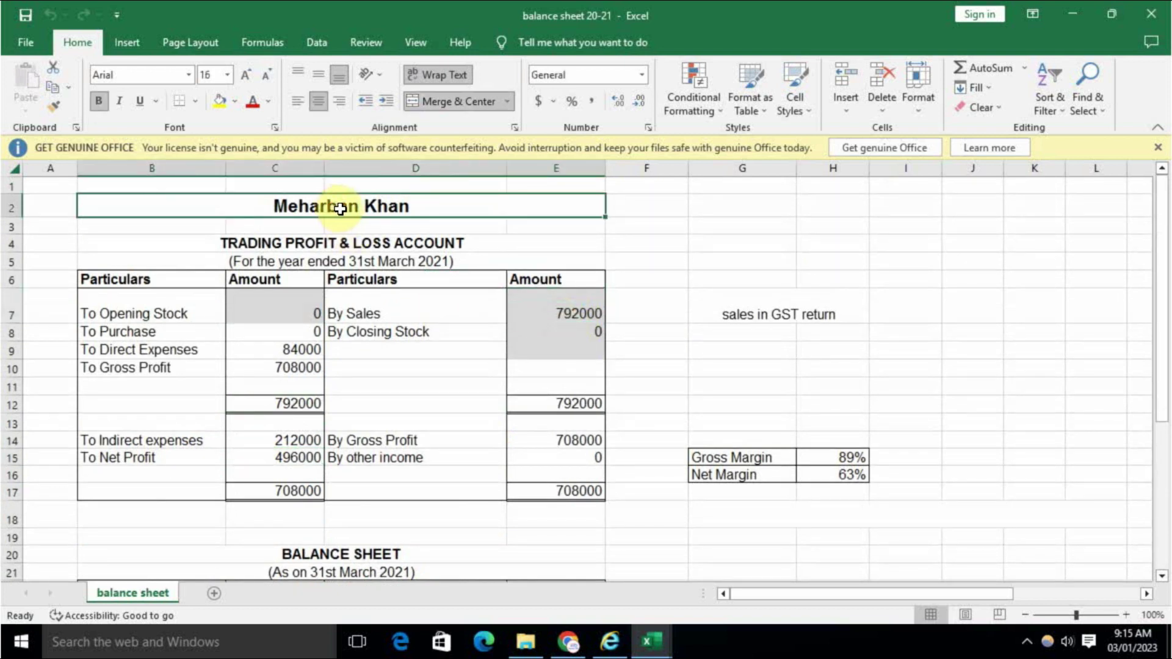
{"action": "double_click", "coordinate": [416, 211]}
{"action": "left_click_drag", "start_coordinate": [410, 210], "coordinate": [278, 207]}
{"action": "key", "text": "ctrl+c"}
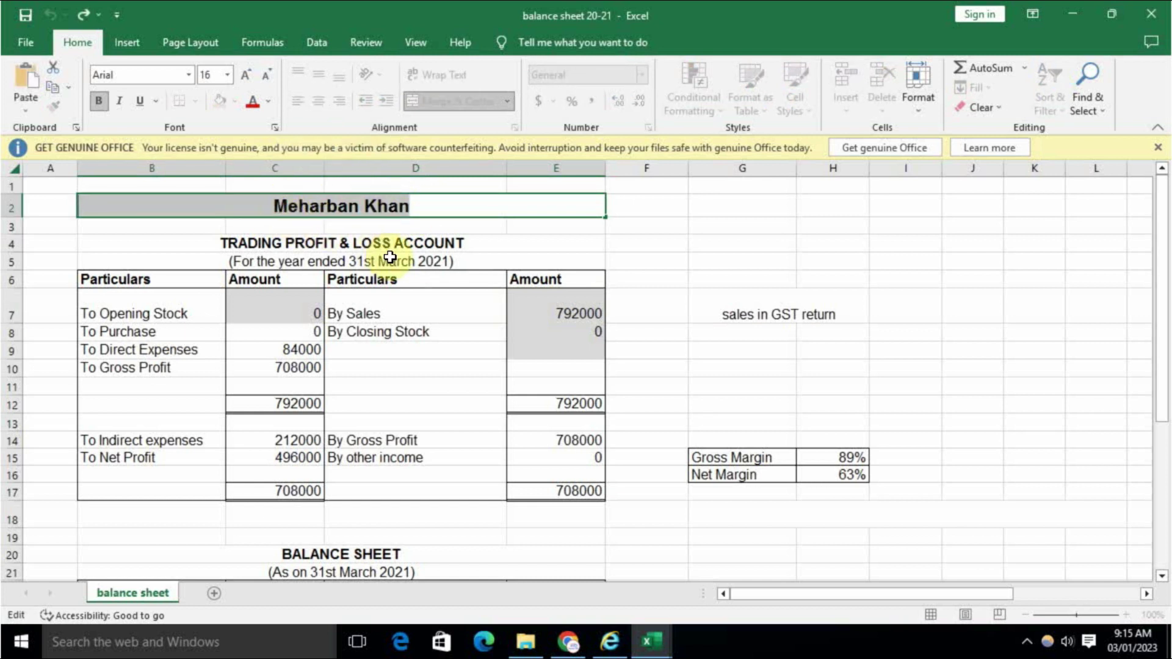
{"action": "key", "text": "alt+Tab"}
{"action": "double_click", "coordinate": [307, 250]}
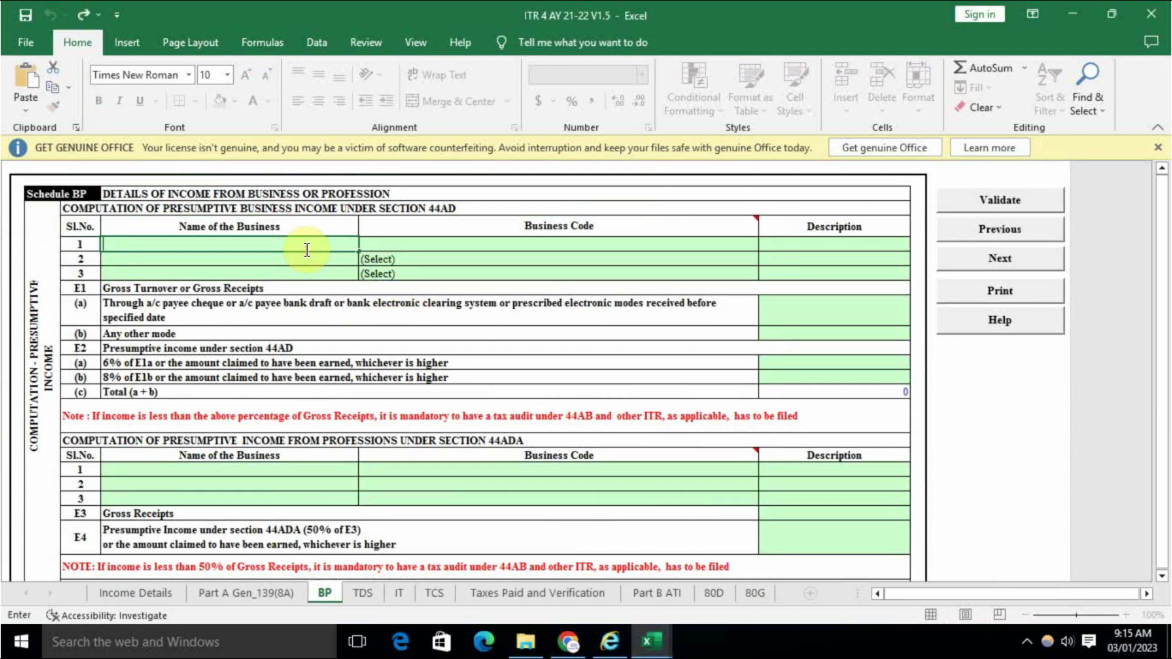
{"action": "key", "text": "alt+Tab"}
{"action": "key", "text": "alt+Tab"}
{"action": "type", "text": "m"}
Set the first business's code to 09020-Wholesale of waste, scrap & materials for re-cycling.
{"action": "left_click", "coordinate": [419, 247]}
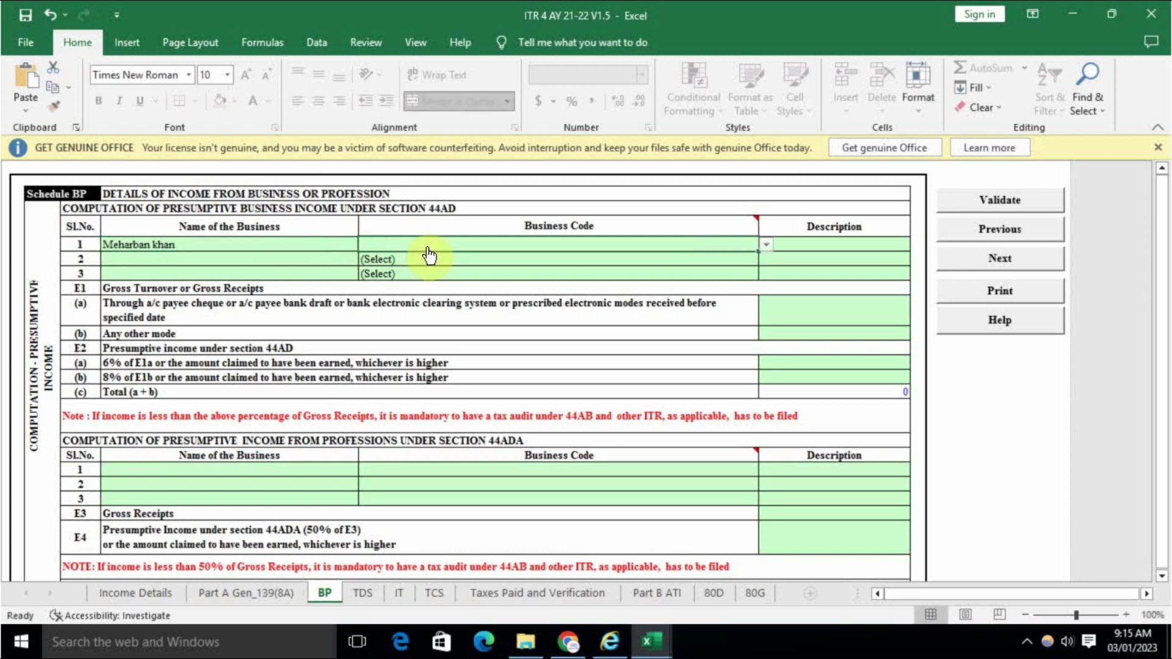
{"action": "key", "text": "alt+Down"}
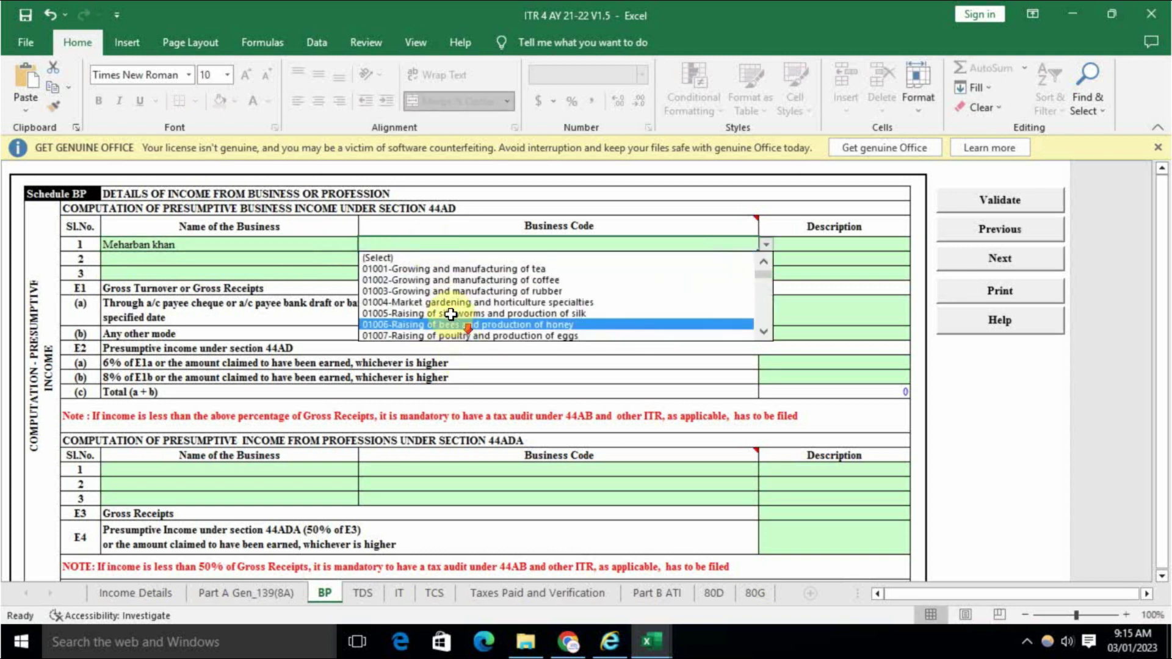
{"action": "left_click_drag", "start_coordinate": [764, 274], "coordinate": [764, 315]}
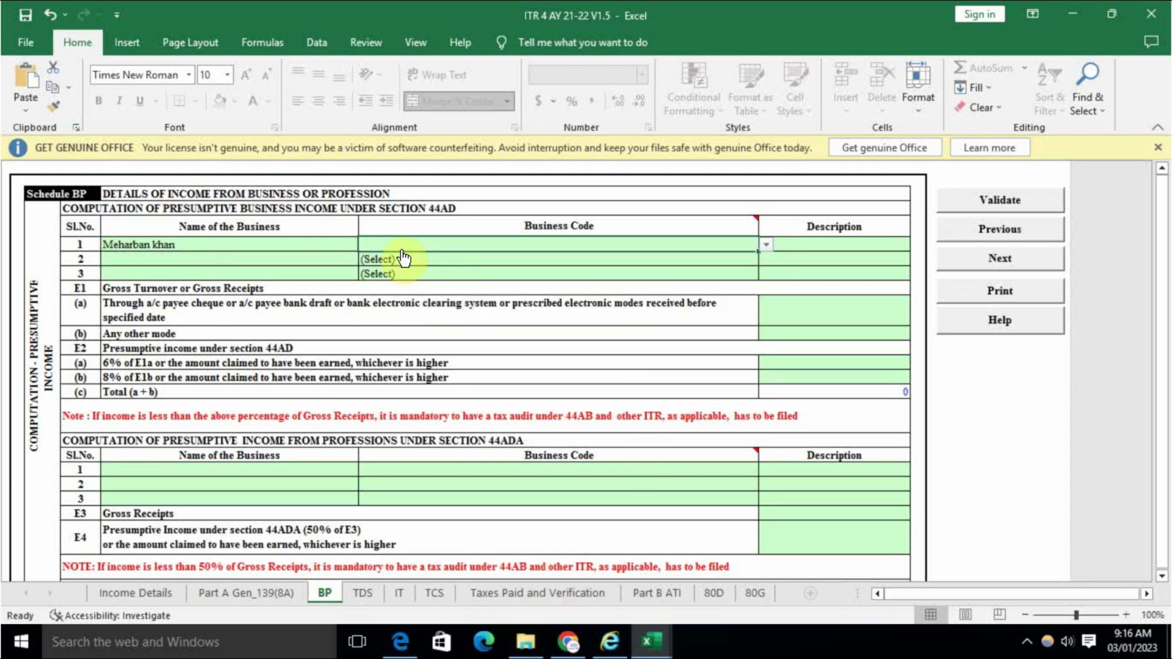
{"action": "left_click", "coordinate": [408, 239]}
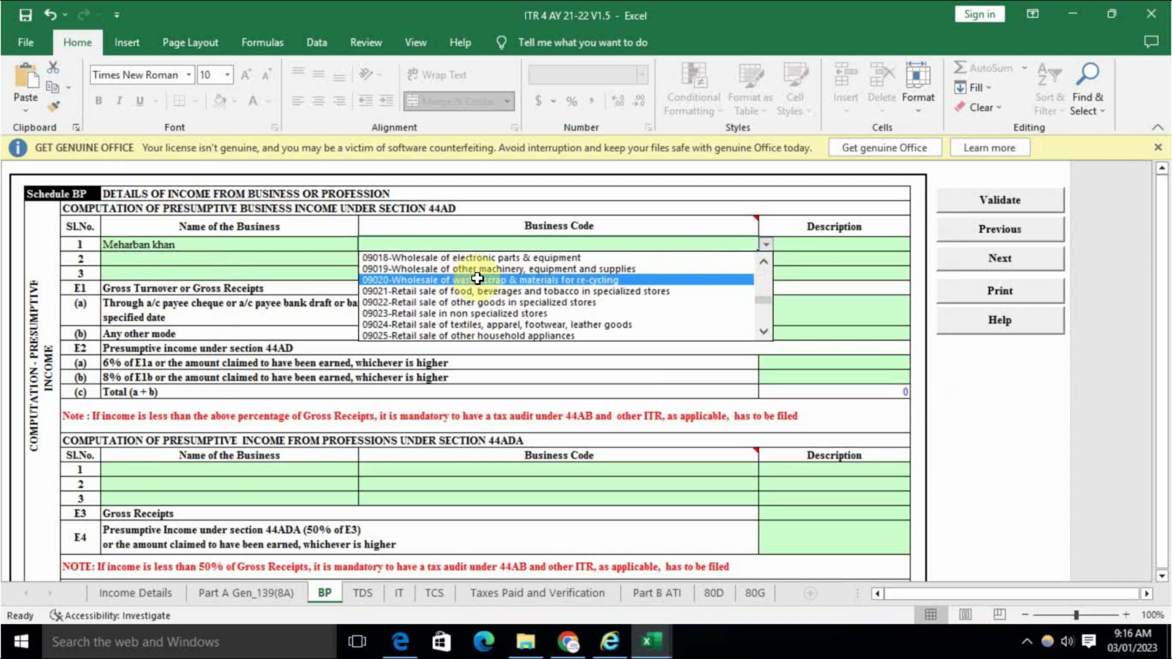
{"action": "left_click", "coordinate": [487, 279]}
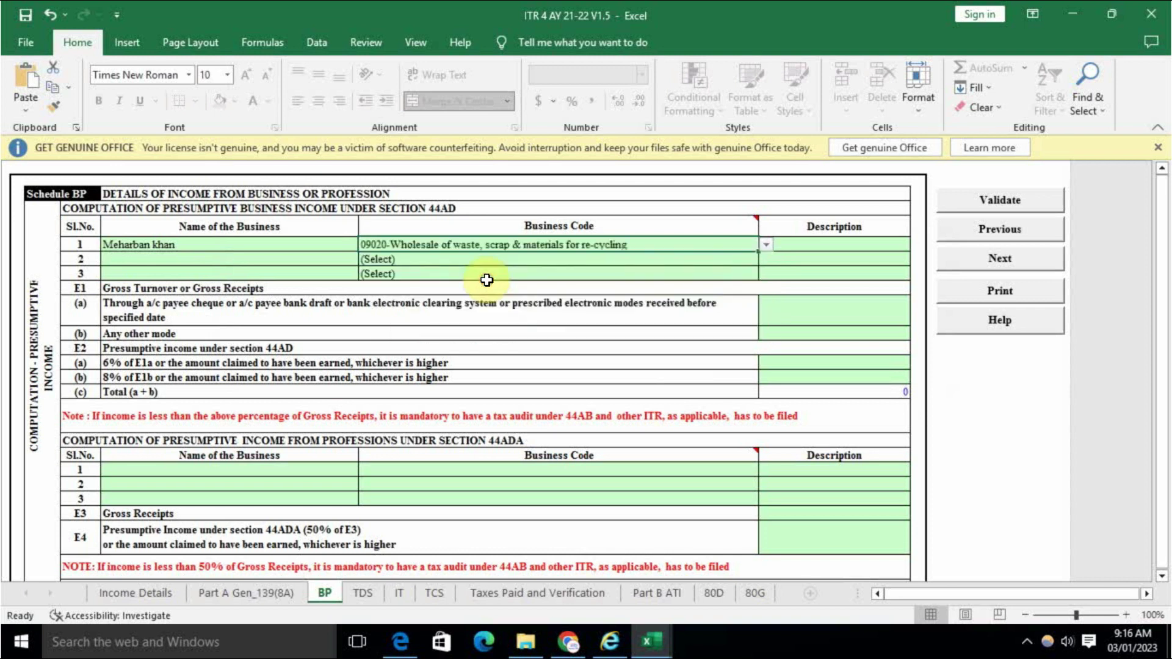
Enter the balance sheet's sales figure, 792000, as gross turnover received by any other mode in E1(b).
{"action": "left_click", "coordinate": [829, 243]}
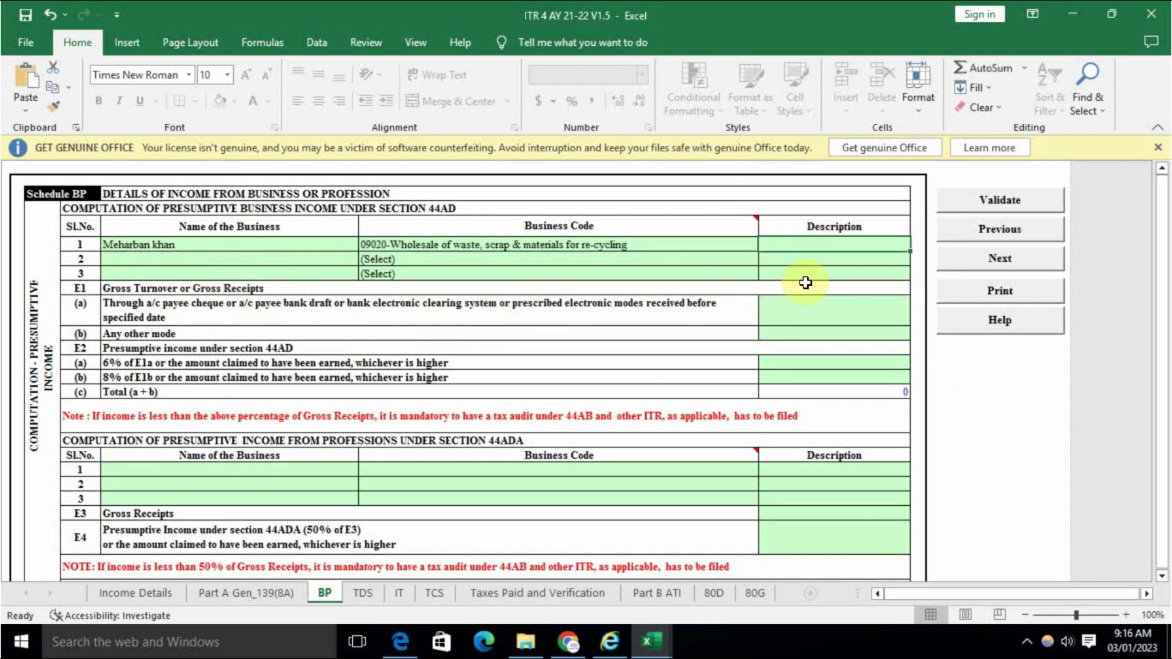
{"action": "left_click", "coordinate": [262, 288]}
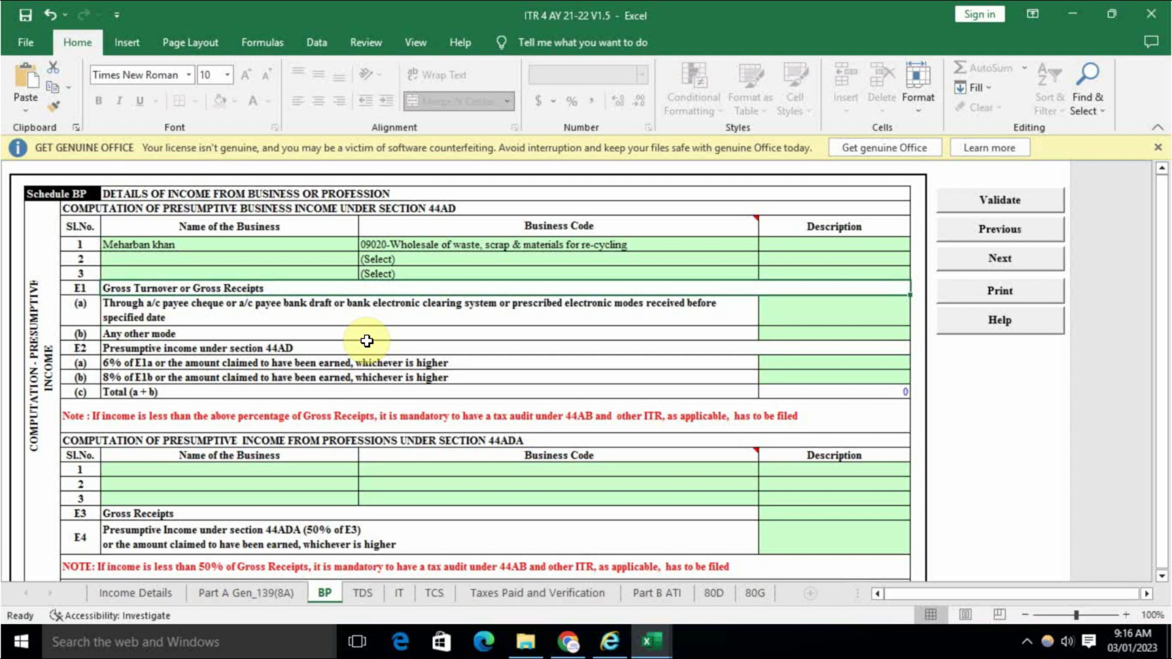
{"action": "left_click", "coordinate": [215, 310]}
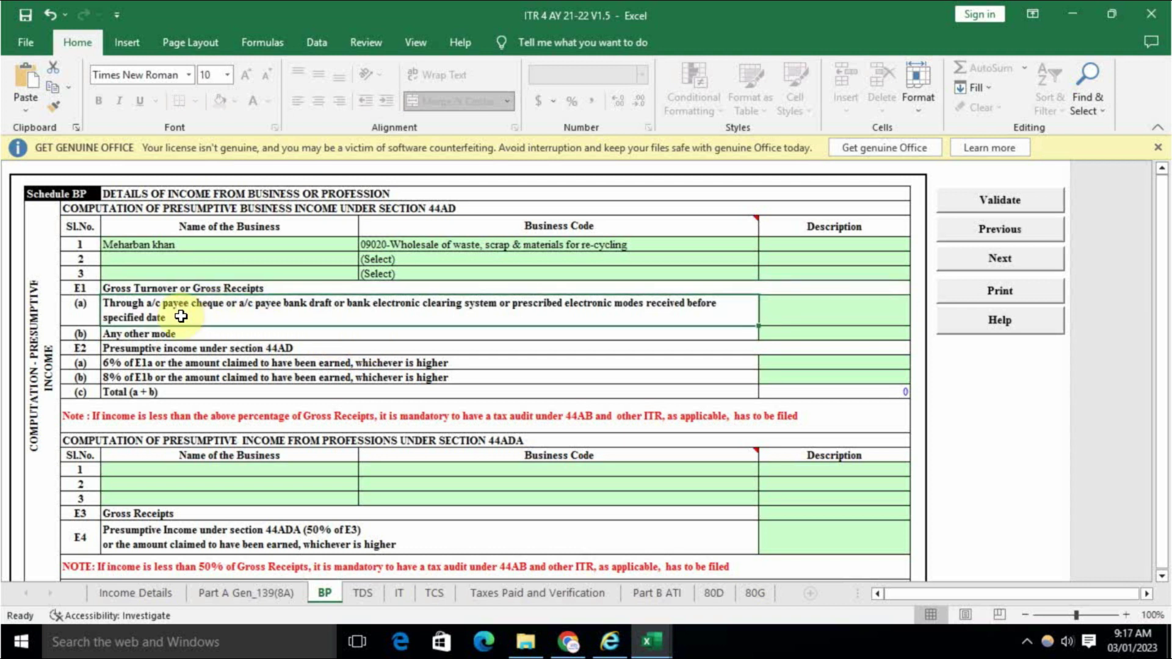
{"action": "left_click", "coordinate": [156, 333]}
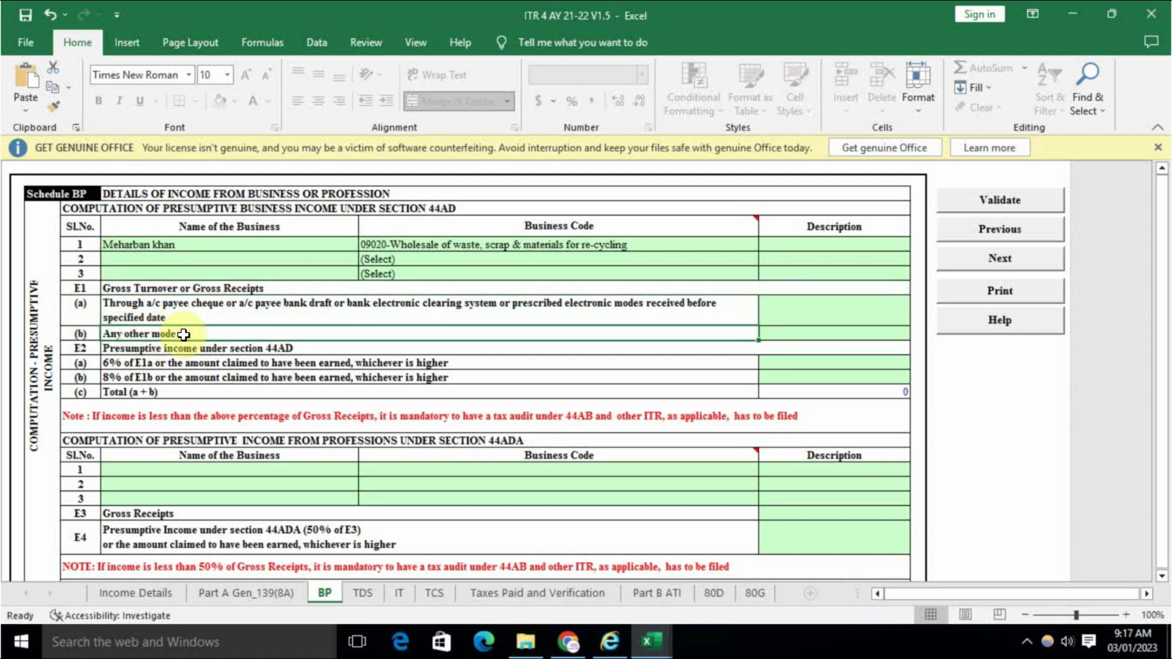
{"action": "left_click", "coordinate": [817, 337]}
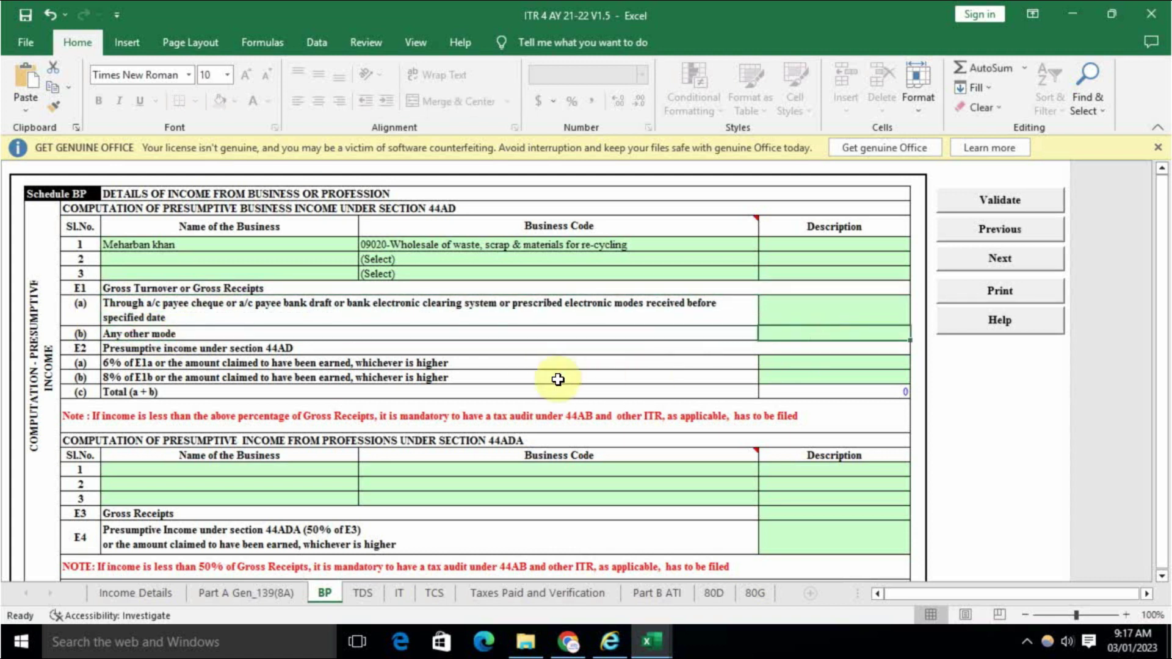
{"action": "key", "text": "alt+Tab"}
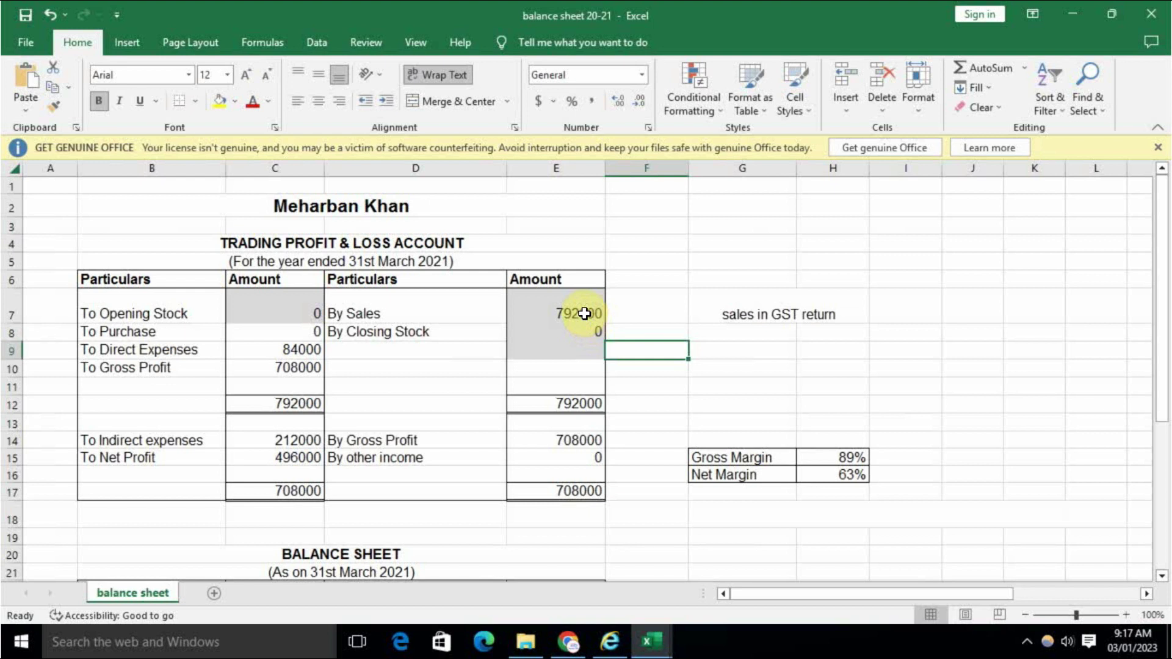
{"action": "key", "text": "alt+Tab"}
{"action": "type", "text": "79"}
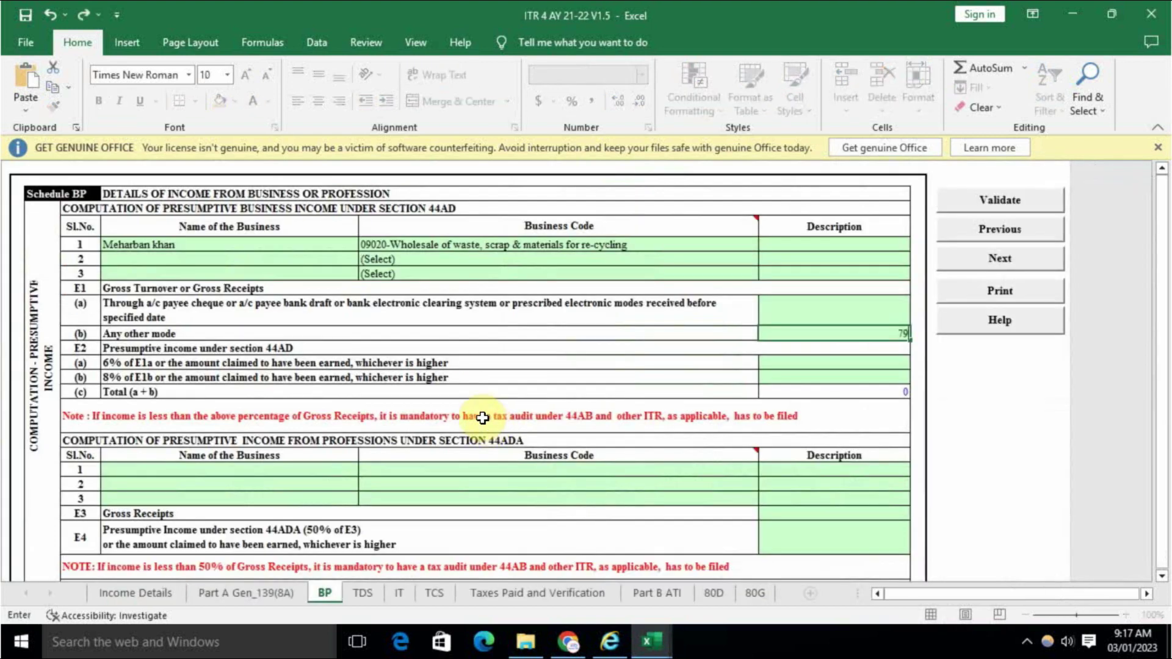
{"action": "type", "text": "2000"}
{"action": "key", "text": "alt+Tab"}
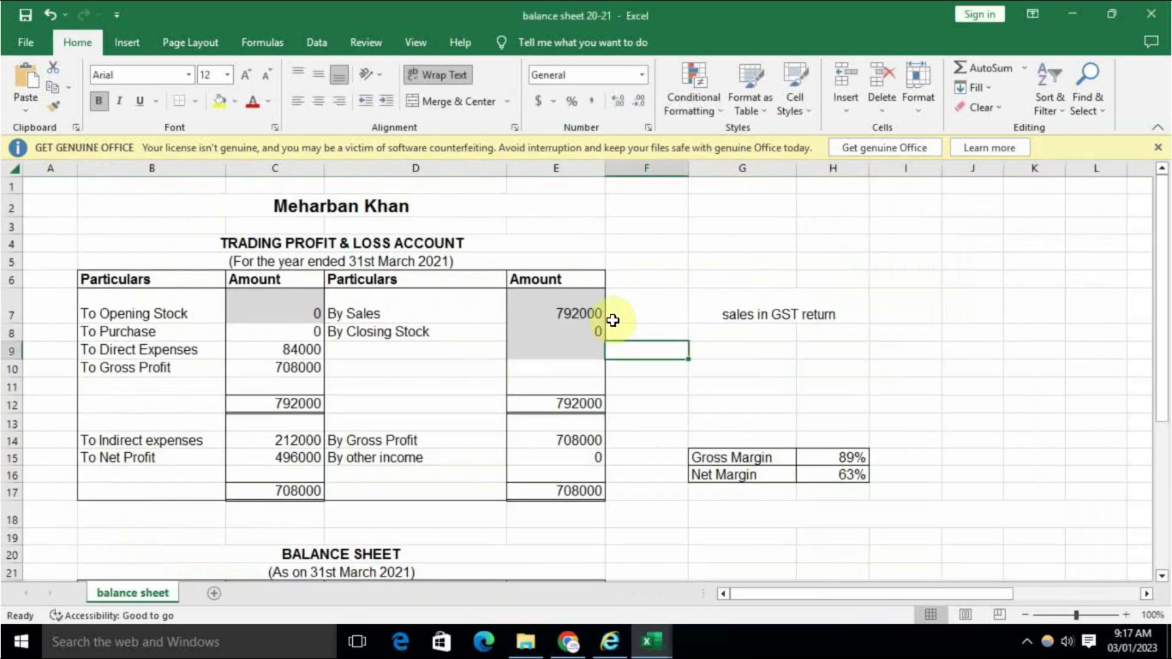
{"action": "key", "text": "alt+Tab"}
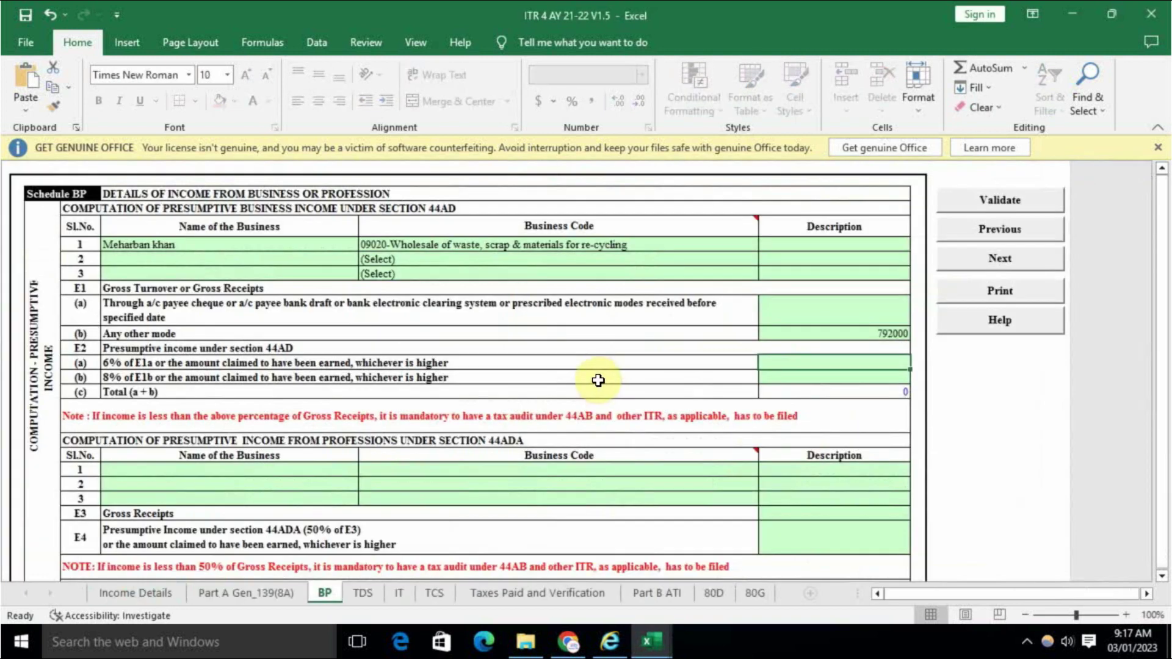
Enter the balance sheet's net profit, 496000, as the section 44AD presumptive income in the 8% row E2(b).
{"action": "left_click", "coordinate": [125, 378]}
{"action": "left_click", "coordinate": [855, 379]}
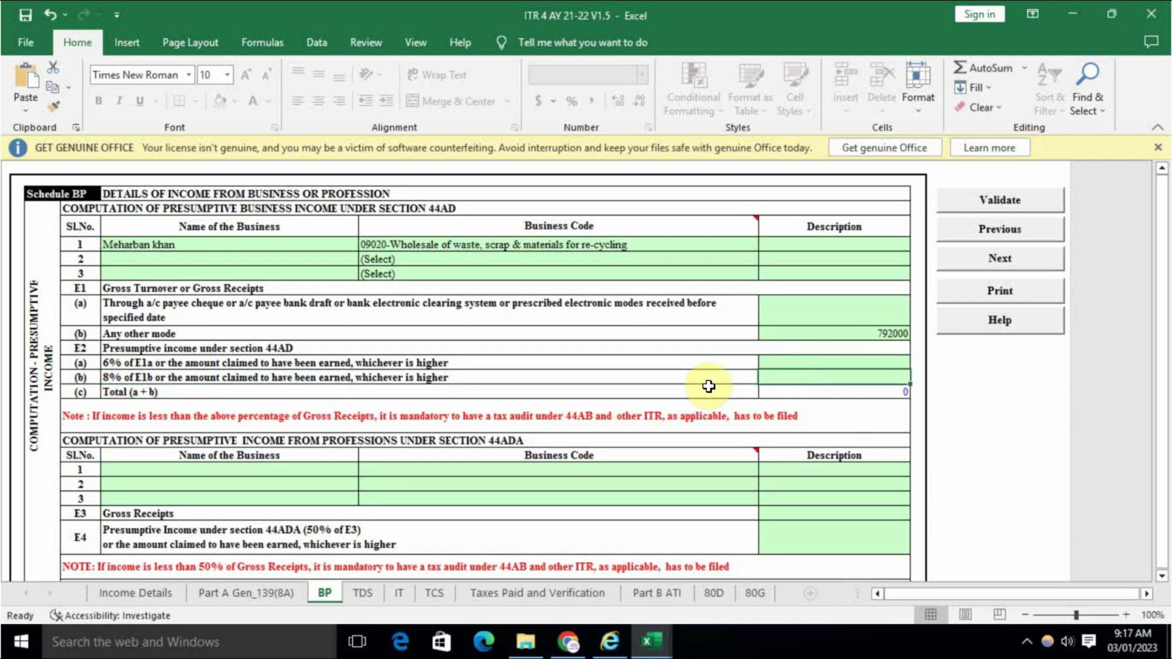
{"action": "key", "text": "alt+Tab"}
{"action": "left_click", "coordinate": [299, 457]}
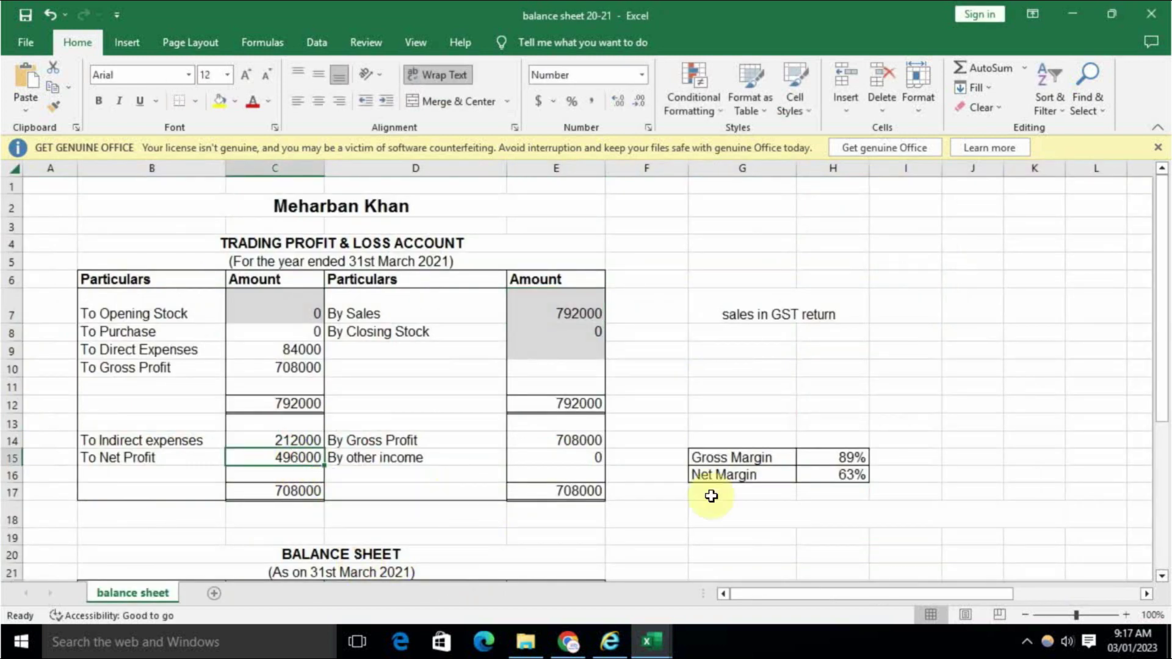
{"action": "left_click", "coordinate": [857, 475]}
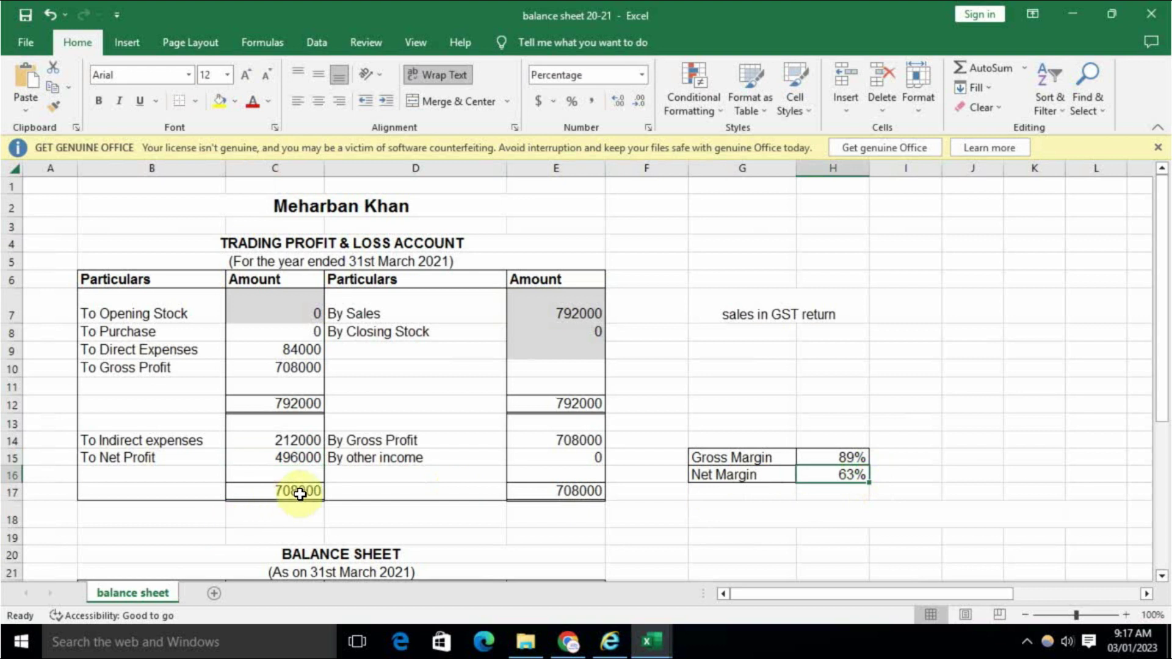
{"action": "left_click", "coordinate": [296, 457]}
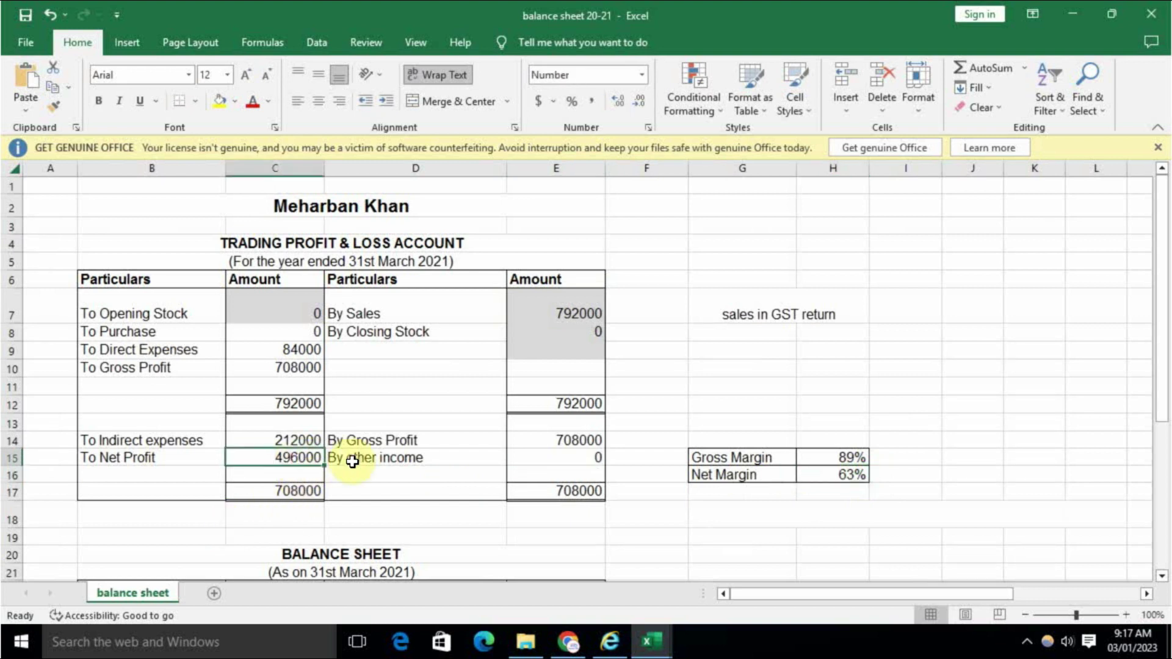
{"action": "key", "text": "alt+Tab"}
{"action": "type", "text": "49"}
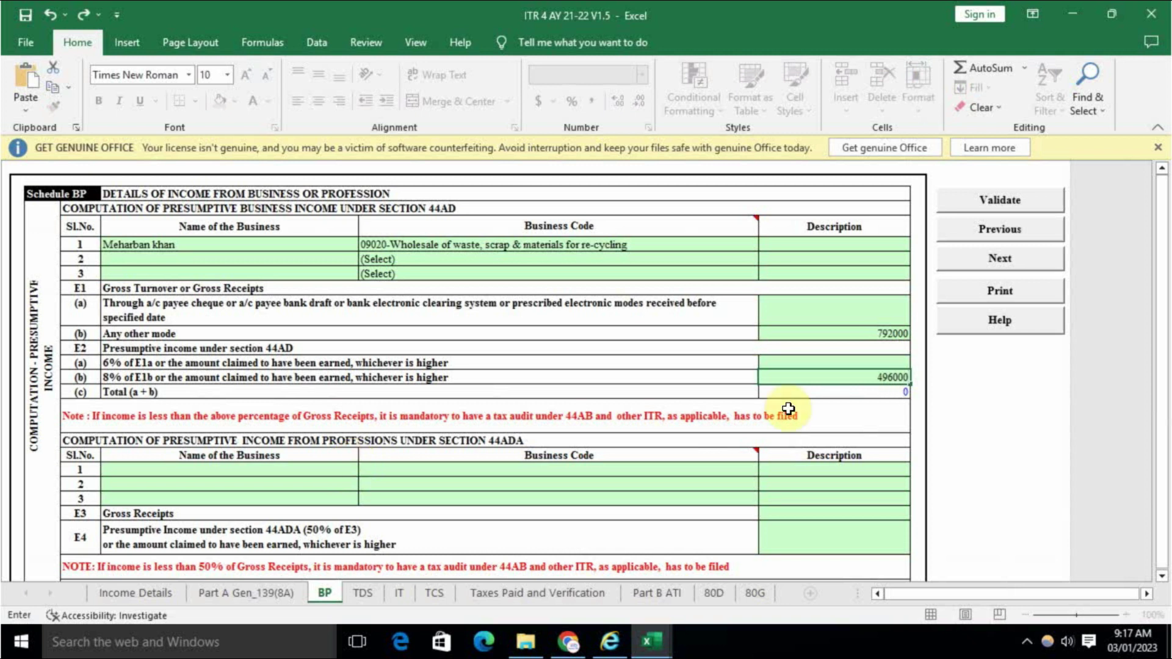
{"action": "left_click", "coordinate": [860, 406]}
Review Schedule BP's 44ADA, 44AE and GST turnover sections down to the Financial Particulars of the Business.
{"action": "key", "text": "alt+Tab"}
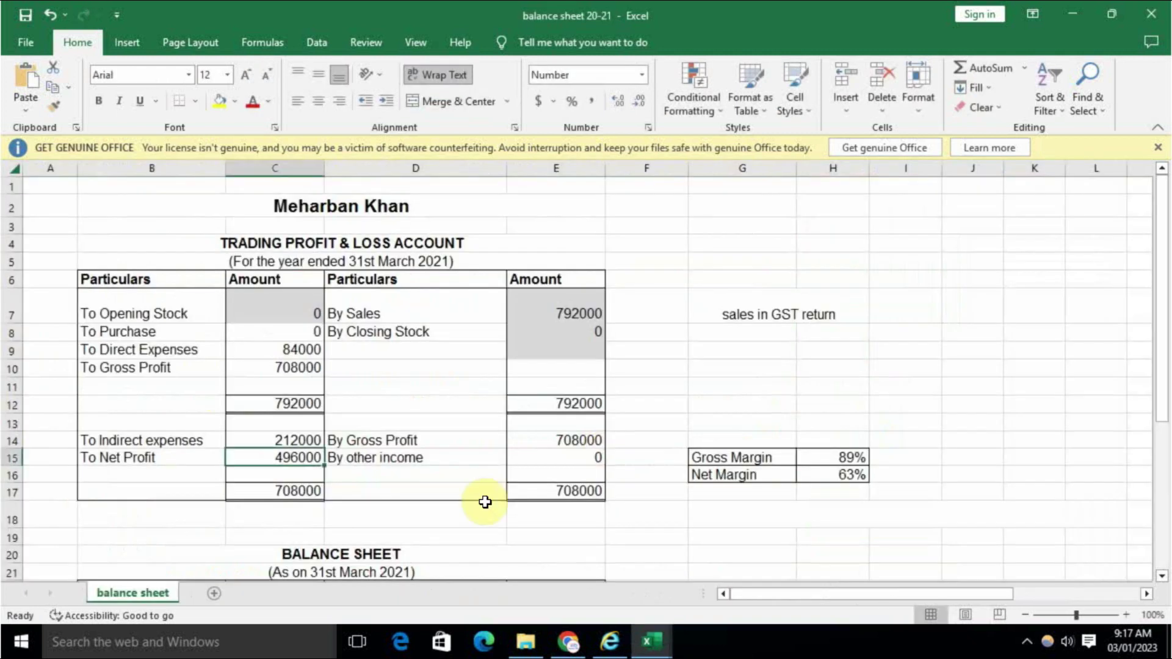
{"action": "key", "text": "alt+Tab"}
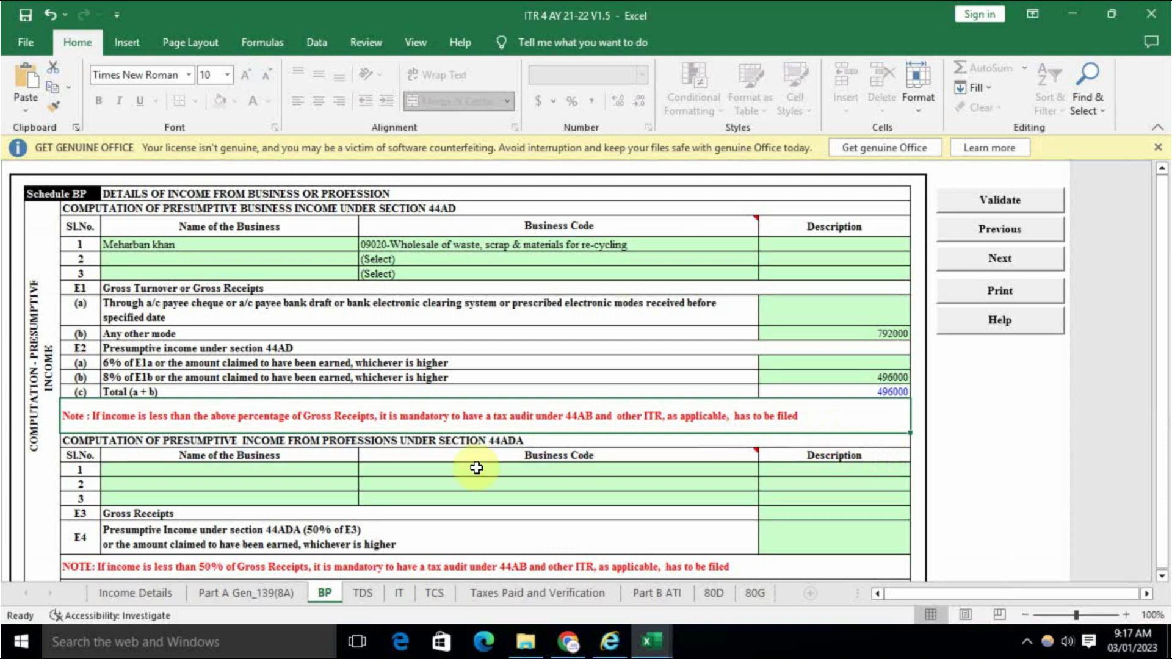
{"action": "scroll", "coordinate": [432, 453], "scroll_direction": "down", "scroll_amount": 4}
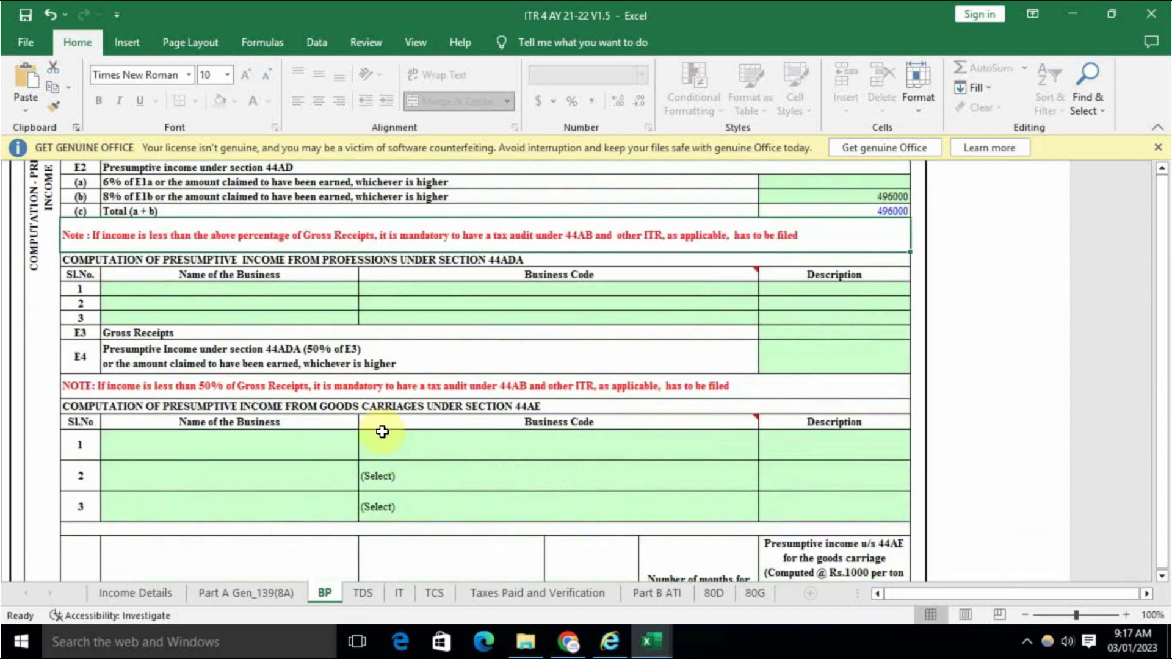
{"action": "scroll", "coordinate": [321, 448], "scroll_direction": "down", "scroll_amount": 8}
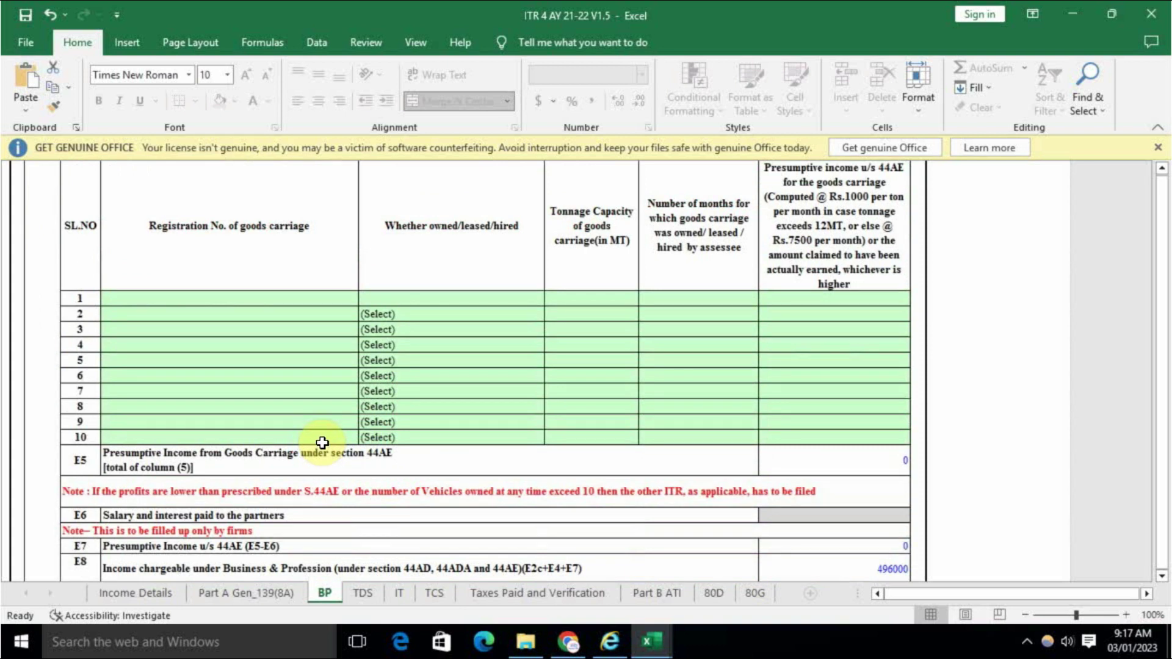
{"action": "scroll", "coordinate": [321, 440], "scroll_direction": "down", "scroll_amount": 6}
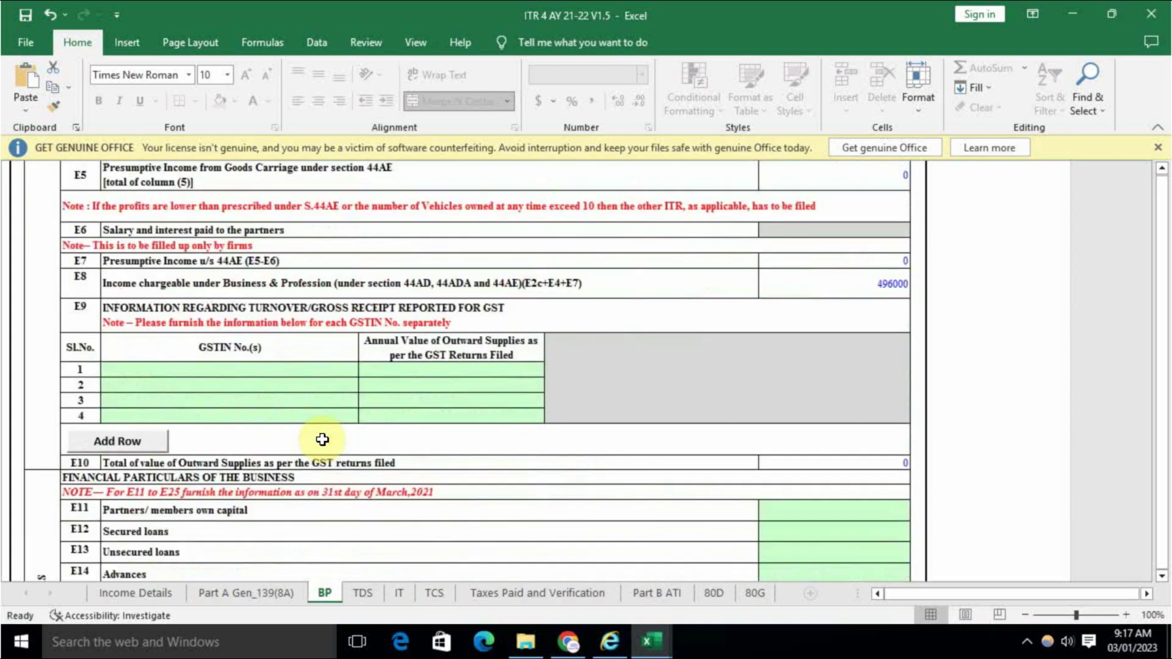
{"action": "left_click", "coordinate": [264, 370]}
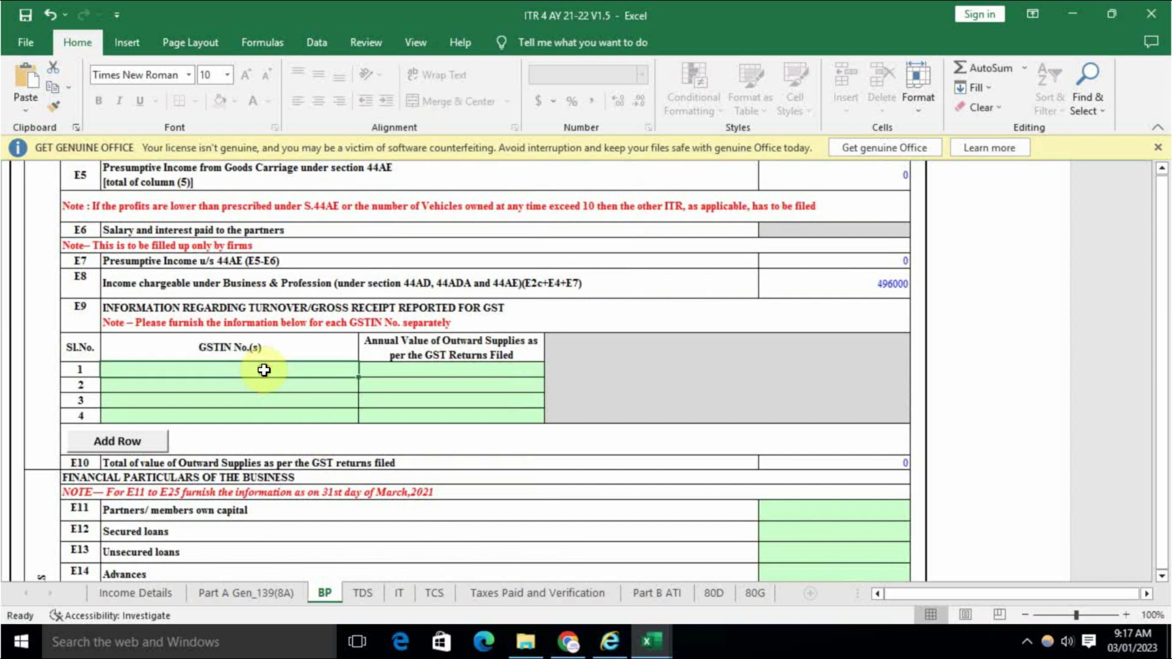
{"action": "left_click", "coordinate": [469, 374]}
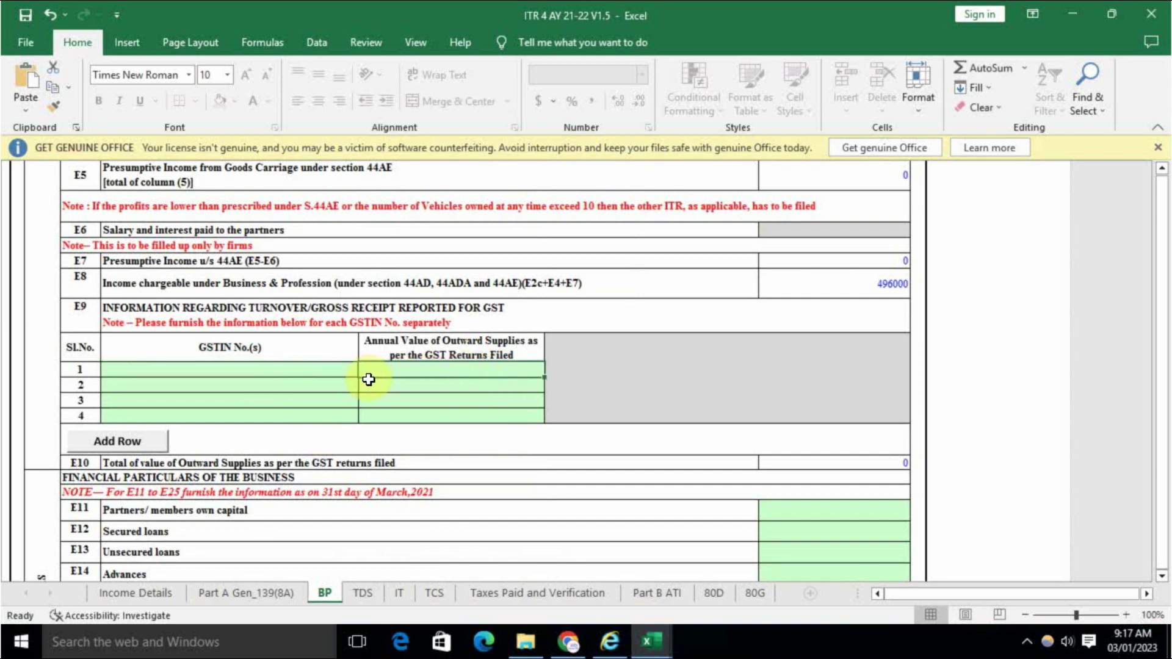
{"action": "scroll", "coordinate": [256, 395], "scroll_direction": "down", "scroll_amount": 4}
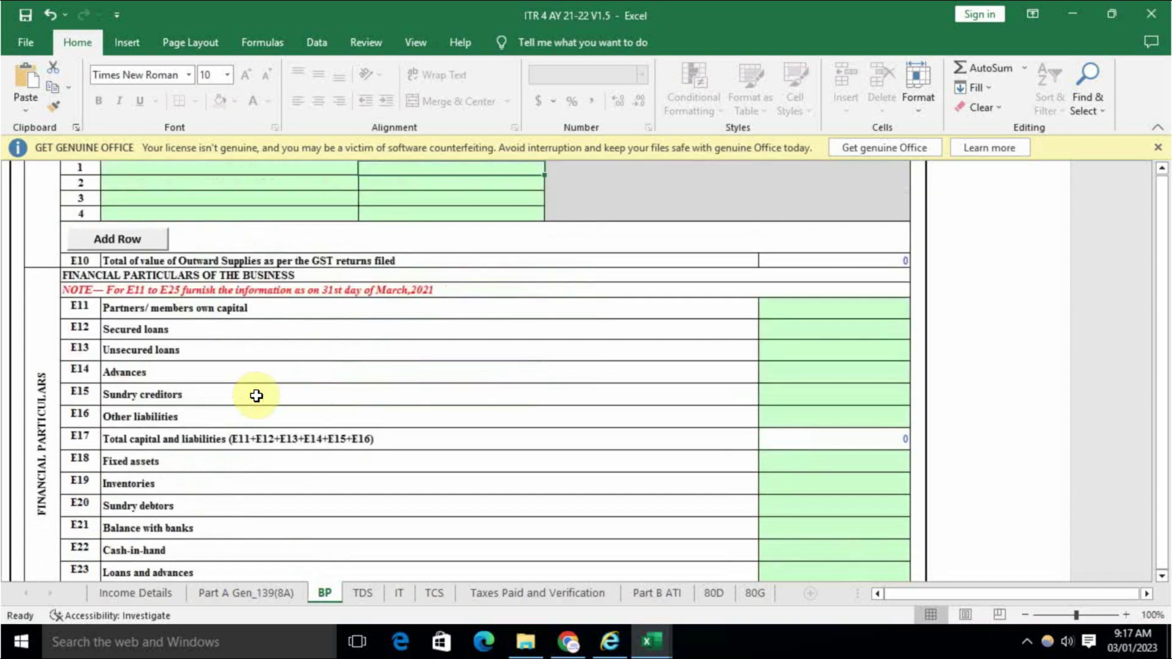
{"action": "scroll", "coordinate": [272, 380], "scroll_direction": "down", "scroll_amount": 1}
{"action": "left_click", "coordinate": [395, 233]}
{"action": "scroll", "coordinate": [348, 329], "scroll_direction": "down", "scroll_amount": 1}
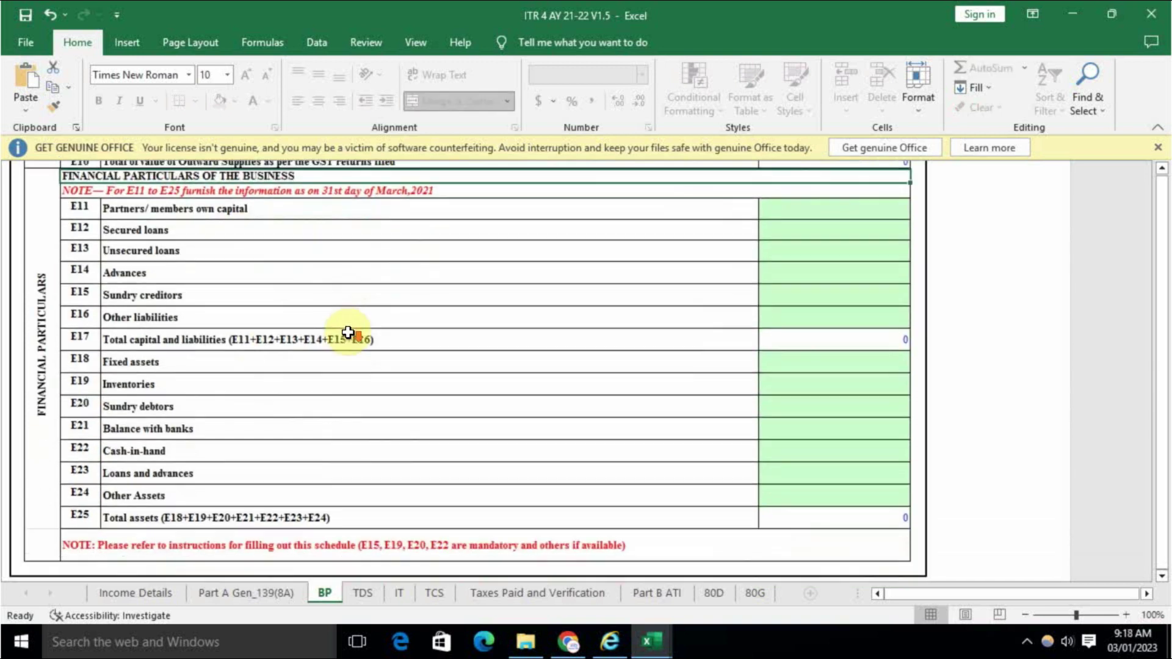
Enter the balance sheet's capital, 389000, as Partners/members own capital in E11 of the Financial Particulars.
{"action": "key", "text": "ctrl+Tab"}
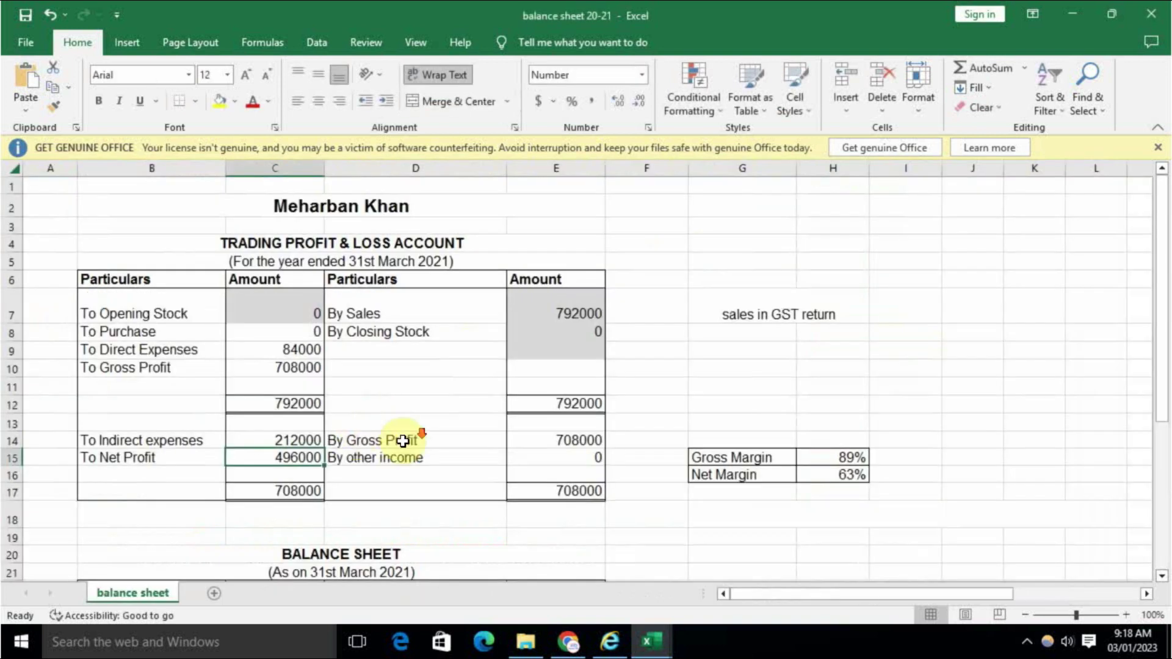
{"action": "scroll", "coordinate": [413, 436], "scroll_direction": "down", "scroll_amount": 5}
{"action": "left_click", "coordinate": [366, 528]}
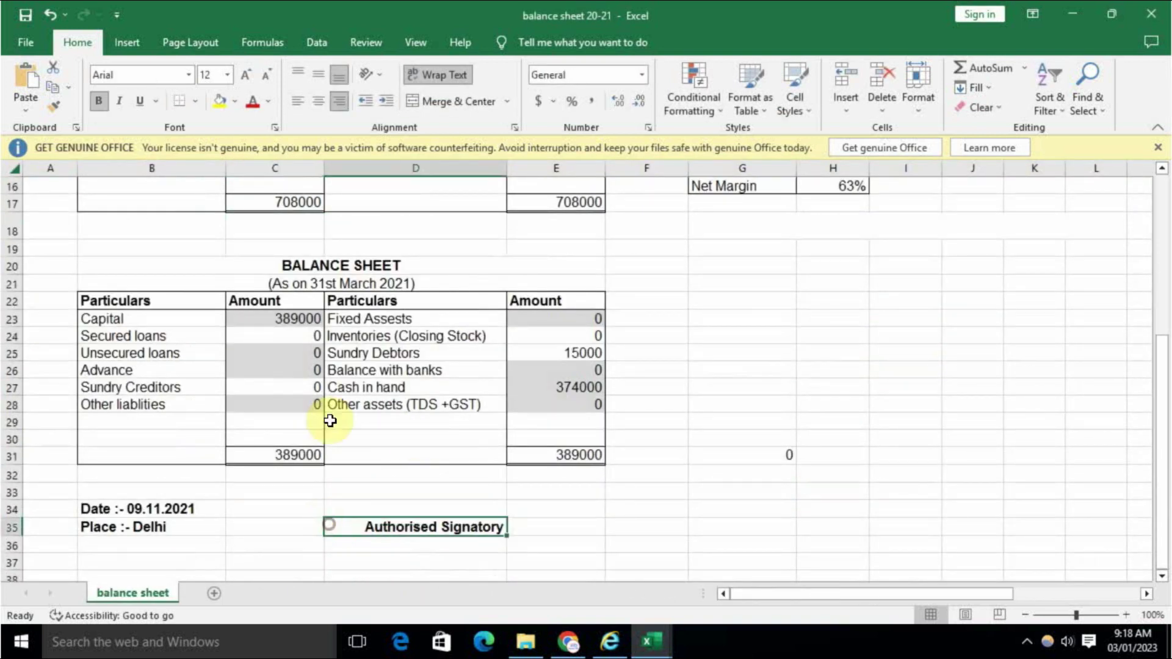
{"action": "left_click", "coordinate": [303, 319]}
{"action": "key", "text": "ctrl+Tab"}
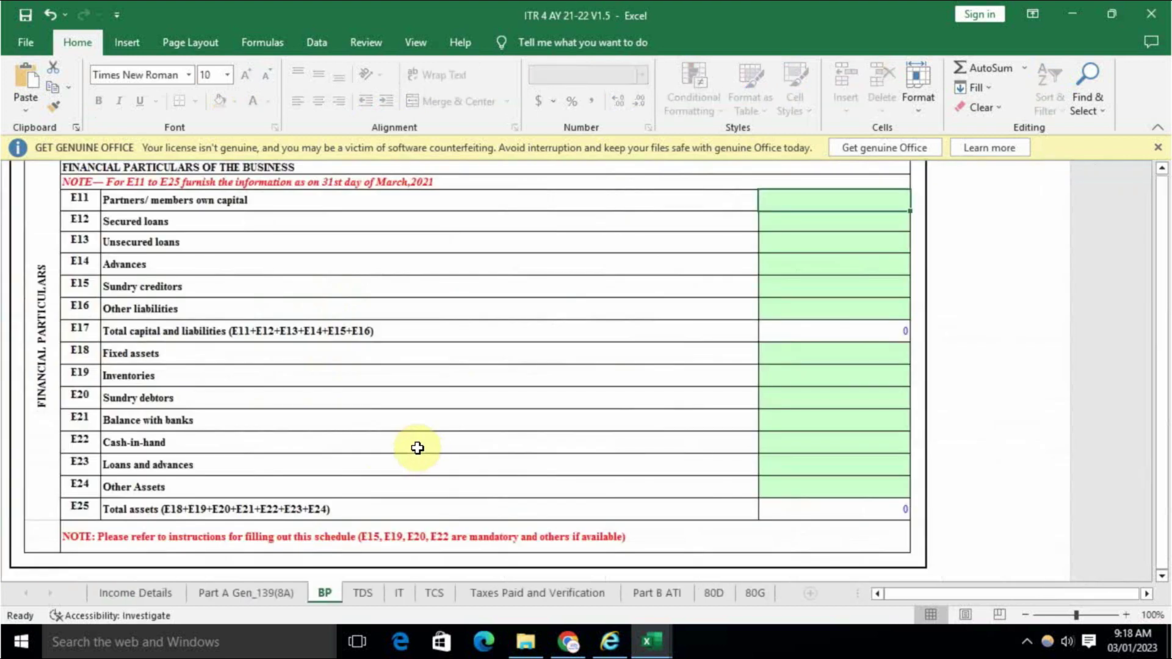
{"action": "key", "text": "ctrl+Tab"}
{"action": "key", "text": "ctrl+Tab"}
{"action": "left_click", "coordinate": [183, 205]}
{"action": "left_click", "coordinate": [821, 193]}
{"action": "key", "text": "ctrl+Tab"}
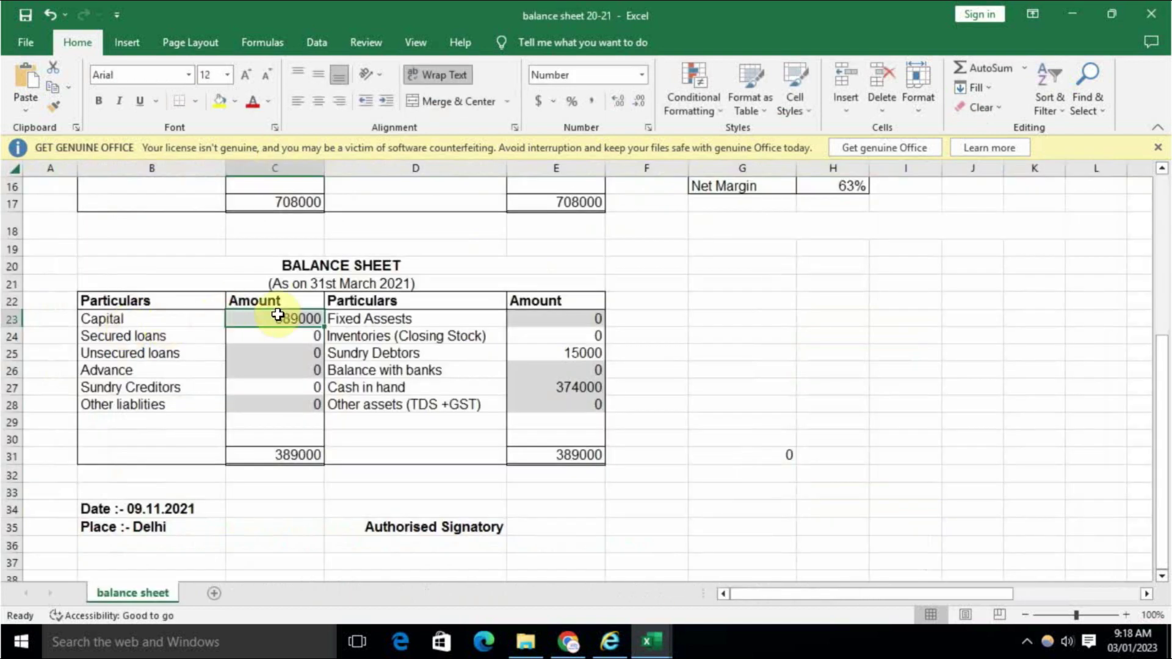
{"action": "key", "text": "ctrl+Tab"}
{"action": "type", "text": "3"}
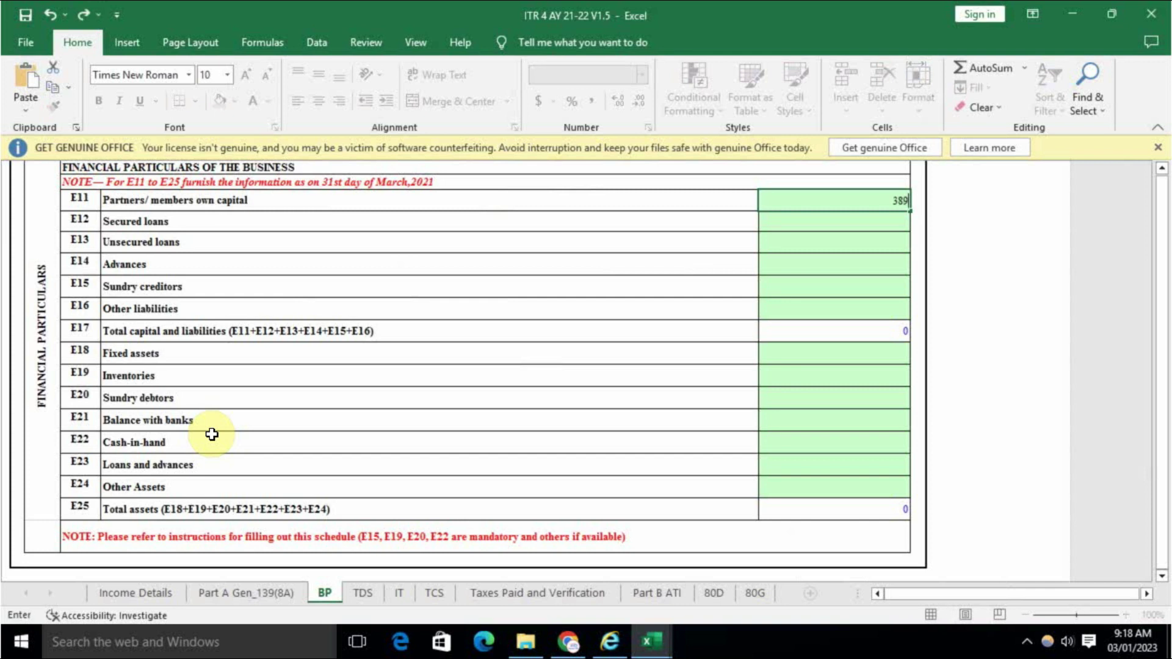
{"action": "left_click", "coordinate": [623, 293]}
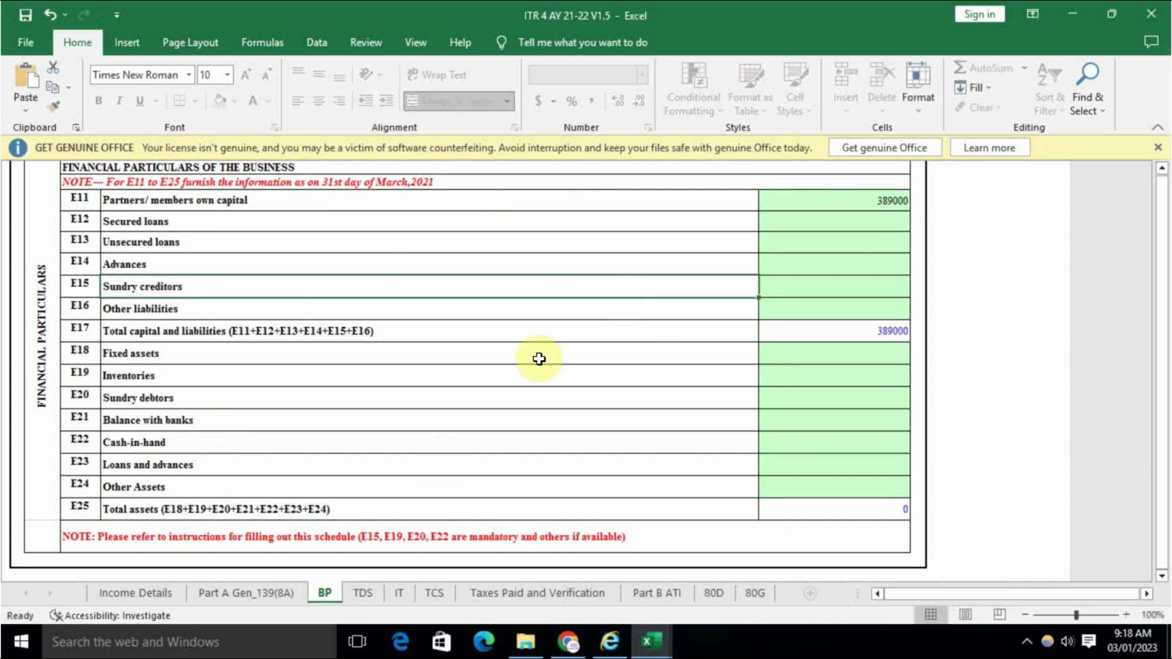
Enter the balance sheet's sundry debtors figure, 15000, in E20 of the Financial Particulars.
{"action": "key", "text": "ctrl+Tab"}
{"action": "left_click", "coordinate": [592, 318]}
{"action": "left_click", "coordinate": [587, 339]}
{"action": "left_click", "coordinate": [584, 357]}
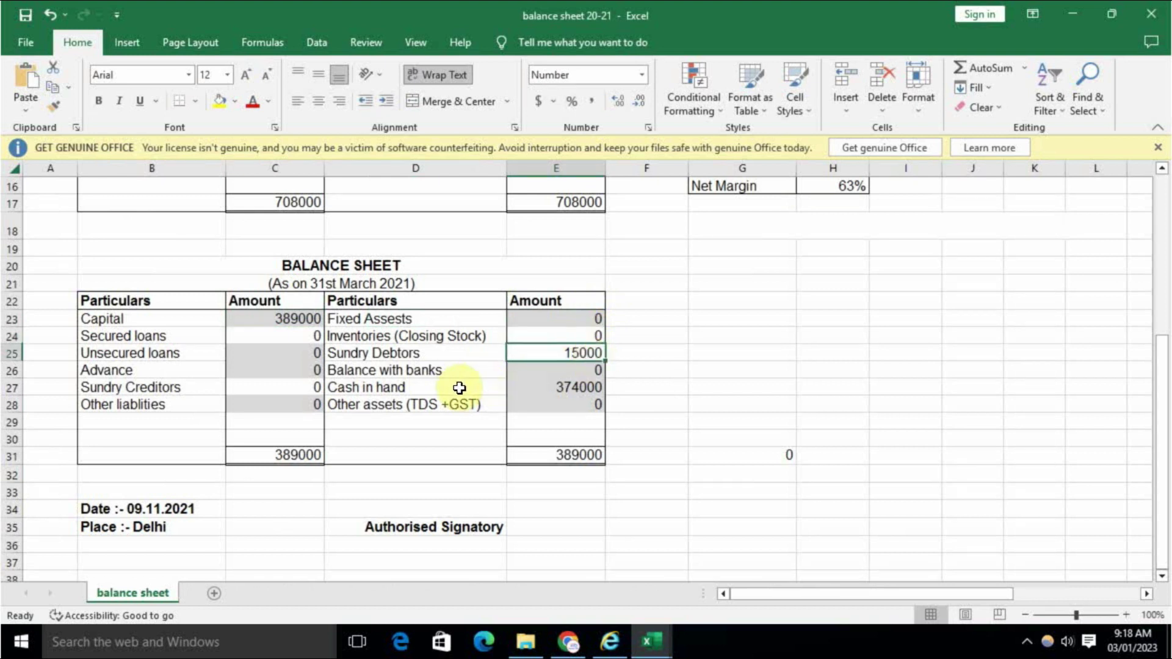
{"action": "key", "text": "ctrl+Tab"}
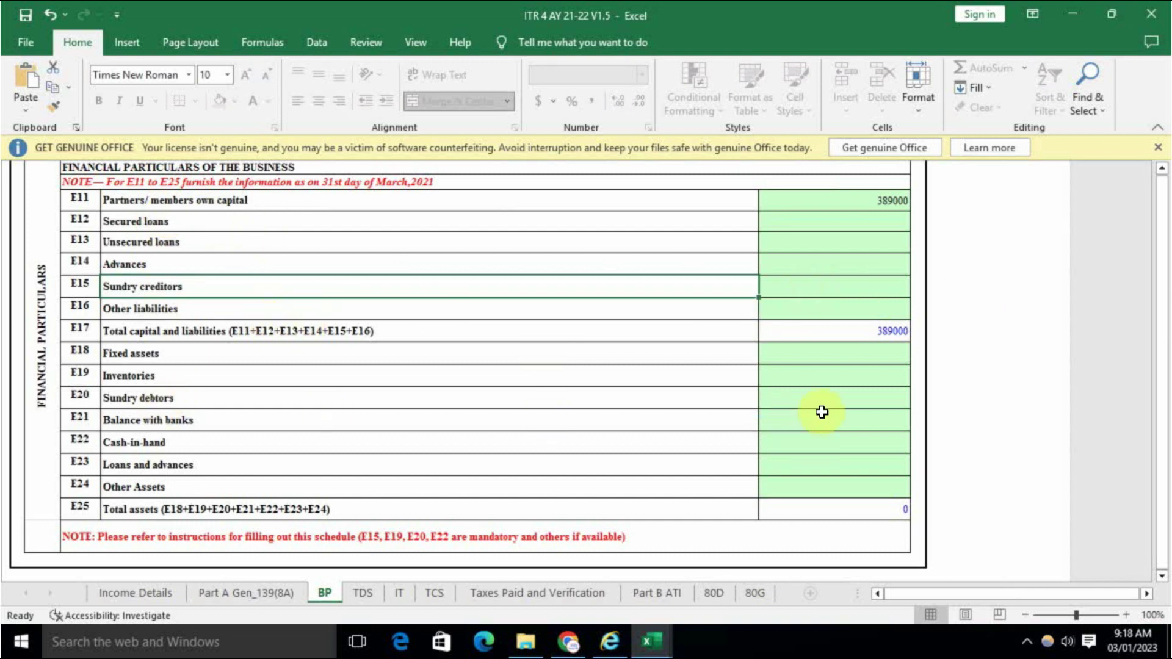
{"action": "left_click", "coordinate": [837, 398]}
{"action": "type", "text": "15000"}
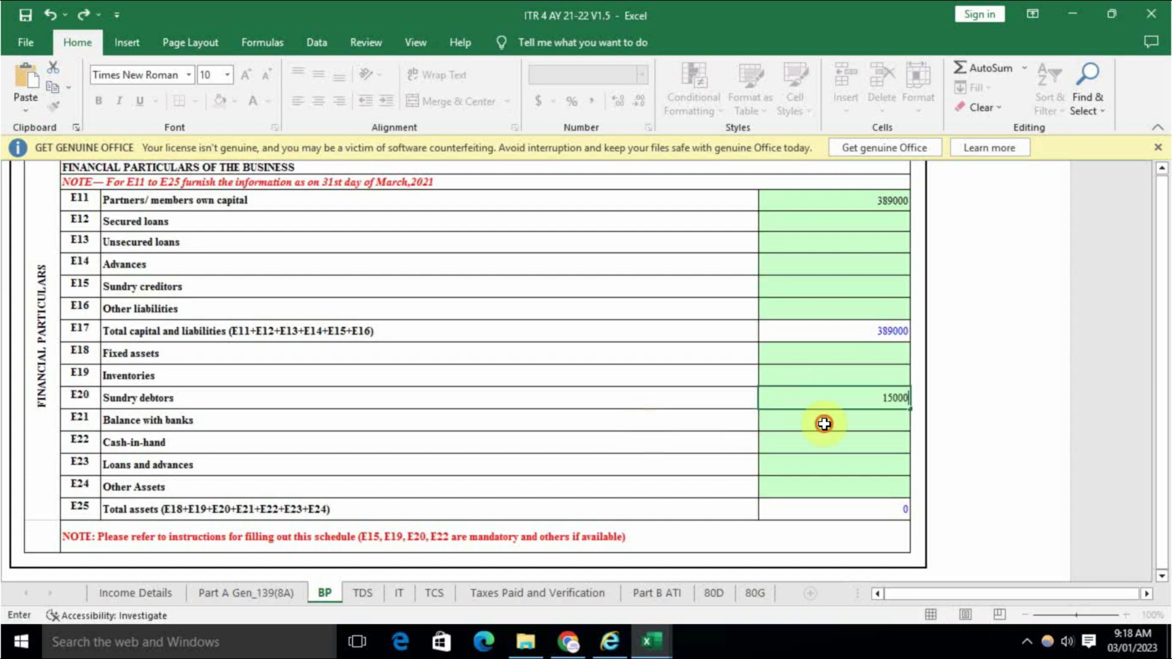
{"action": "key", "text": "Return"}
Enter the balance sheet's cash in hand, 374000, as Cash-in-hand in E22.
{"action": "key", "text": "alt+Tab"}
{"action": "left_click", "coordinate": [571, 387]}
{"action": "key", "text": "ctrl+c"}
{"action": "key", "text": "alt+Tab"}
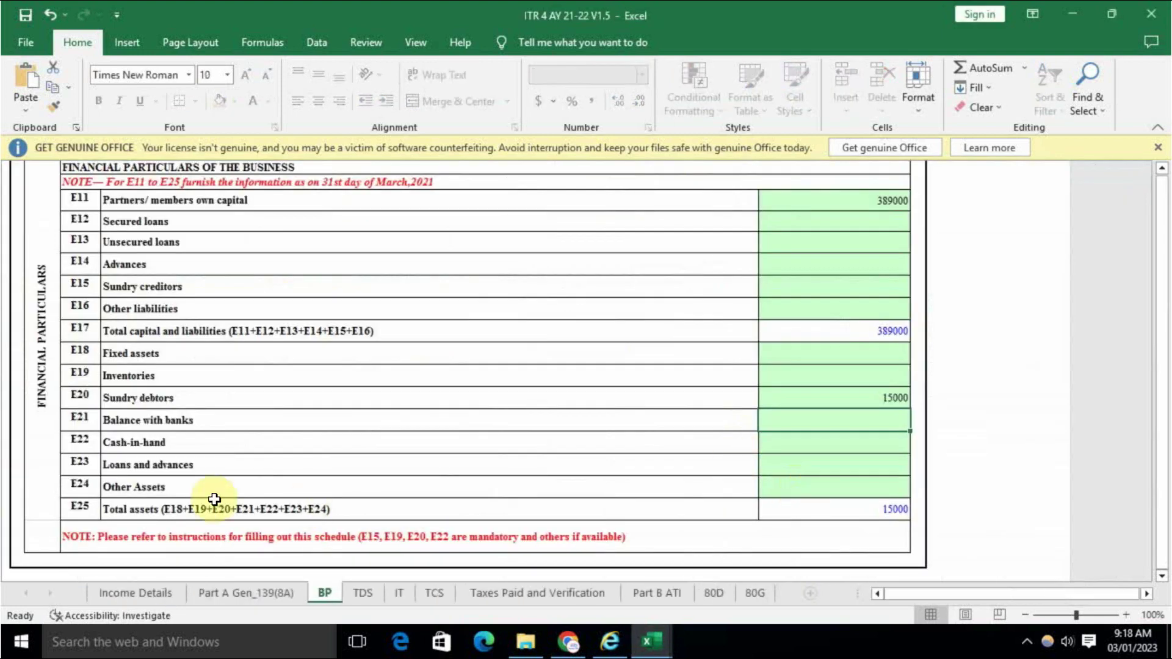
{"action": "left_click", "coordinate": [857, 439]}
{"action": "type", "text": "3"}
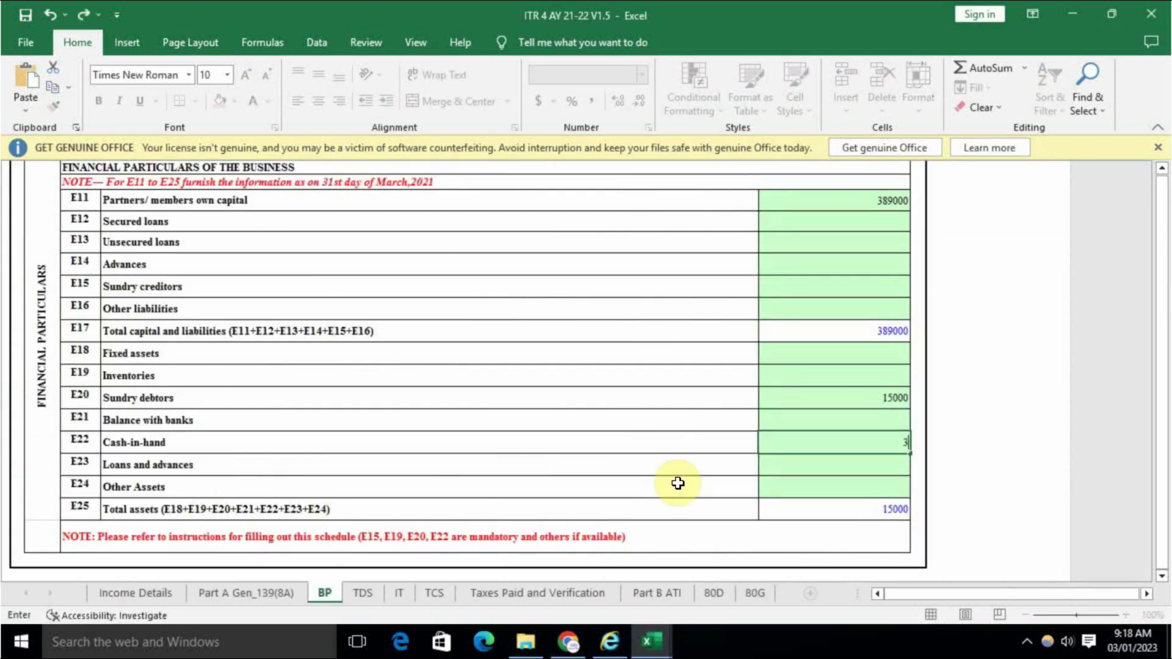
{"action": "type", "text": "74000"}
{"action": "left_click", "coordinate": [671, 440]}
Check the balance sheet's remaining asset and liability amounts against the Financial Particulars in Schedule BP.
{"action": "key", "text": "alt+Tab"}
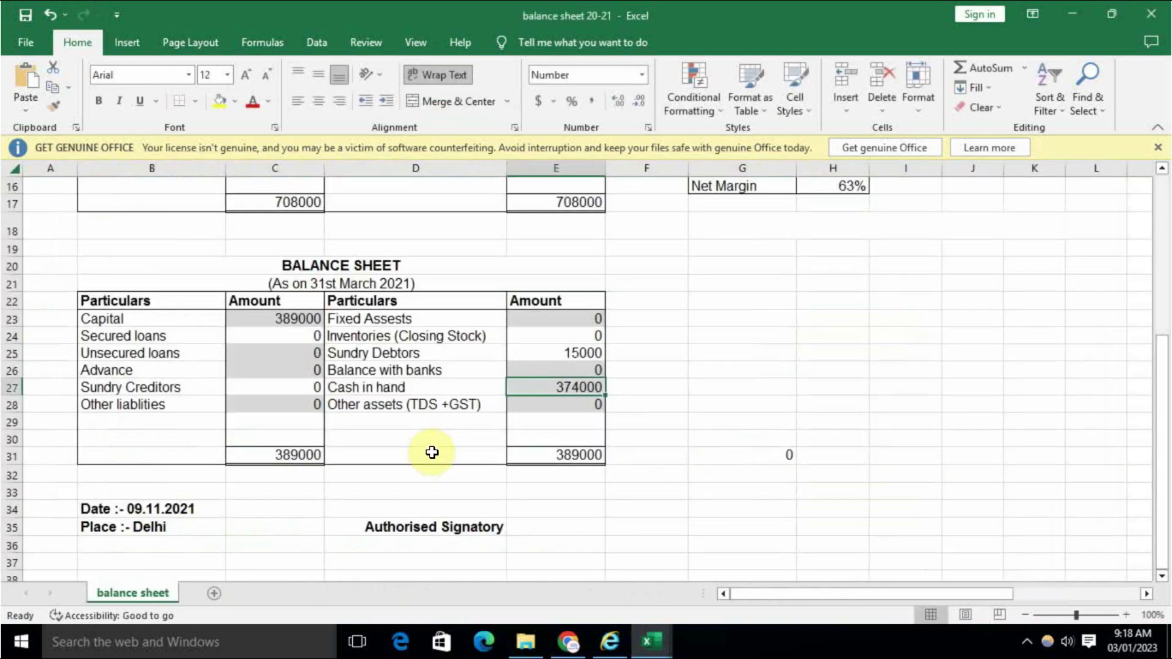
{"action": "left_click", "coordinate": [580, 337]}
{"action": "left_click", "coordinate": [588, 316]}
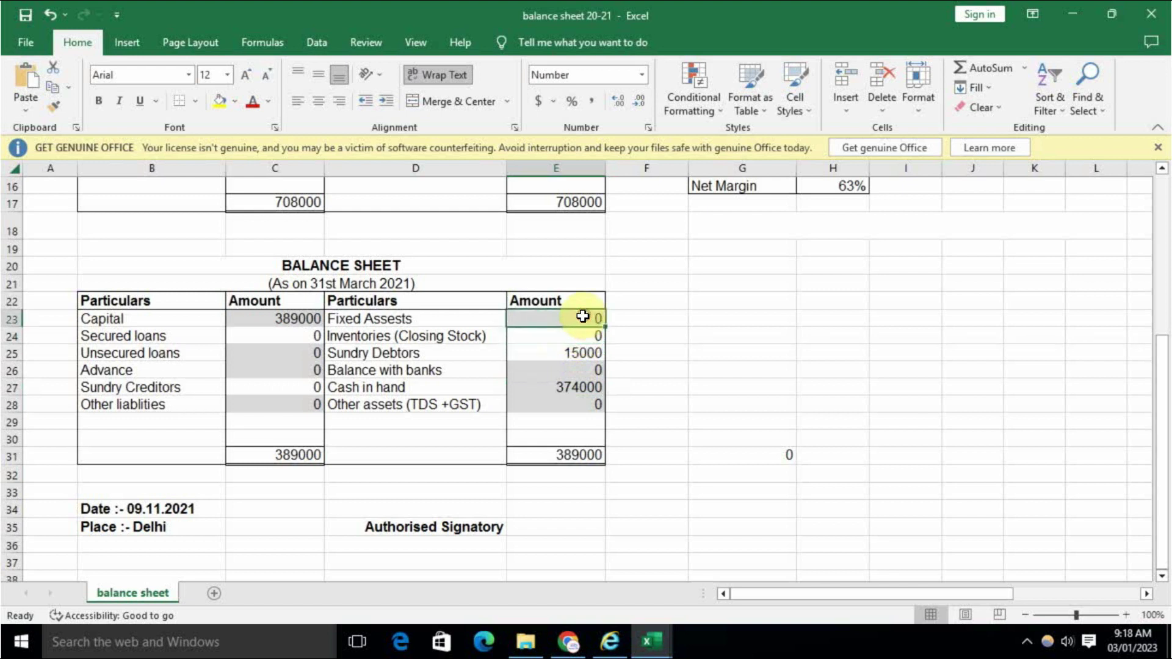
{"action": "left_click", "coordinate": [588, 404]}
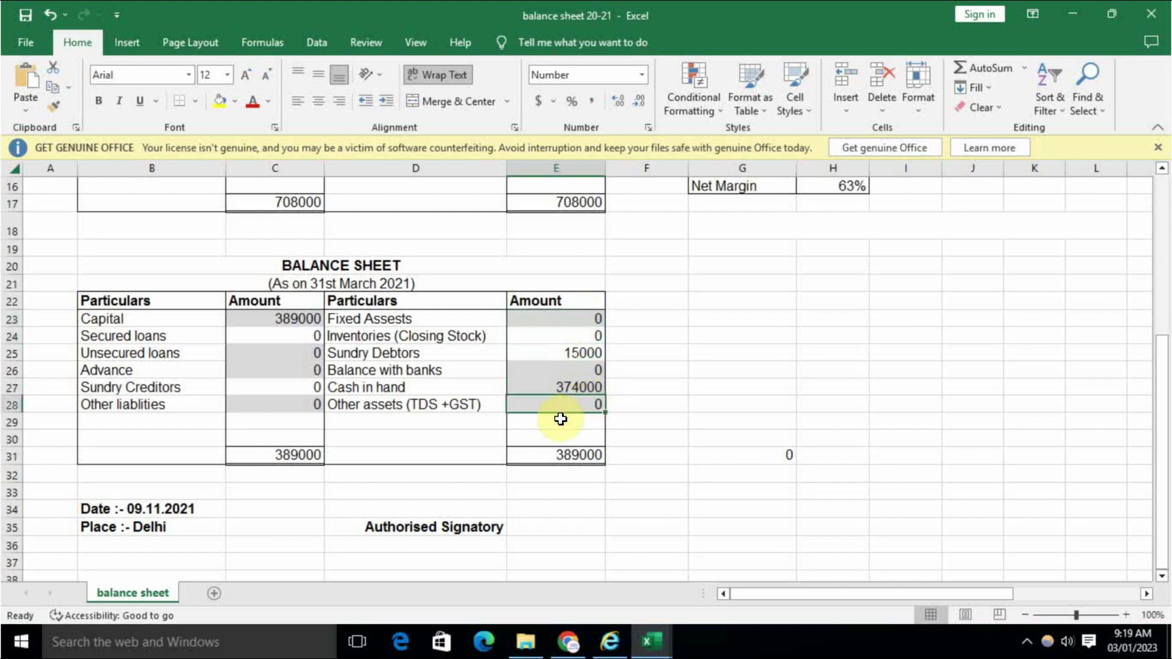
{"action": "left_click", "coordinate": [574, 368]}
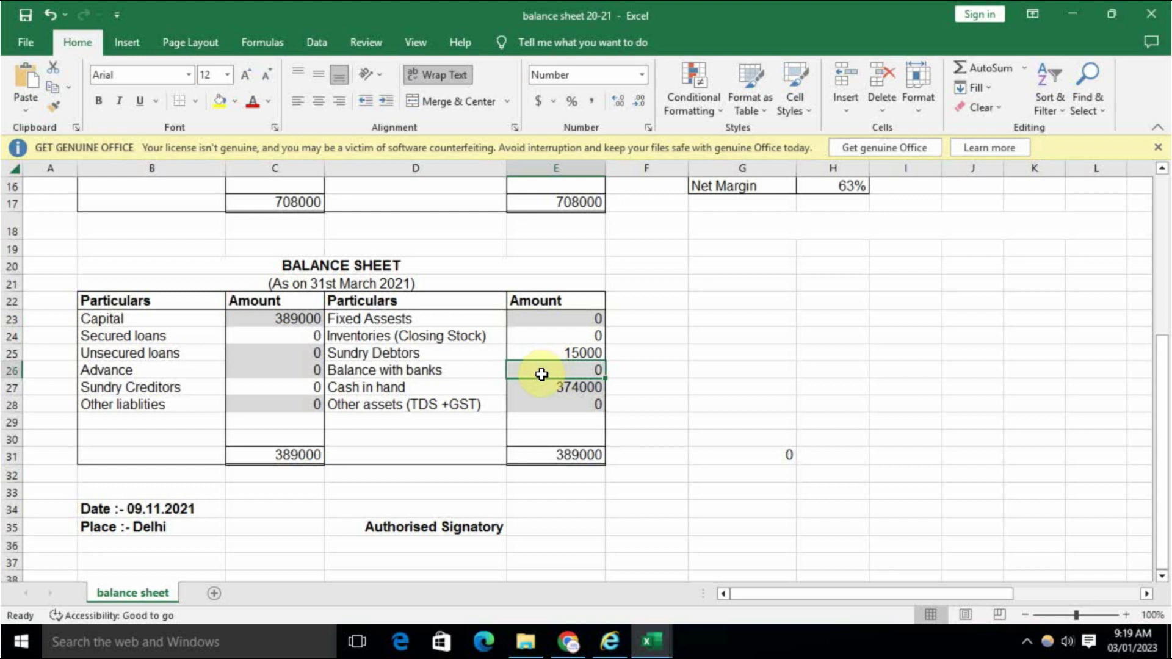
{"action": "left_click_drag", "start_coordinate": [309, 388], "coordinate": [309, 400]}
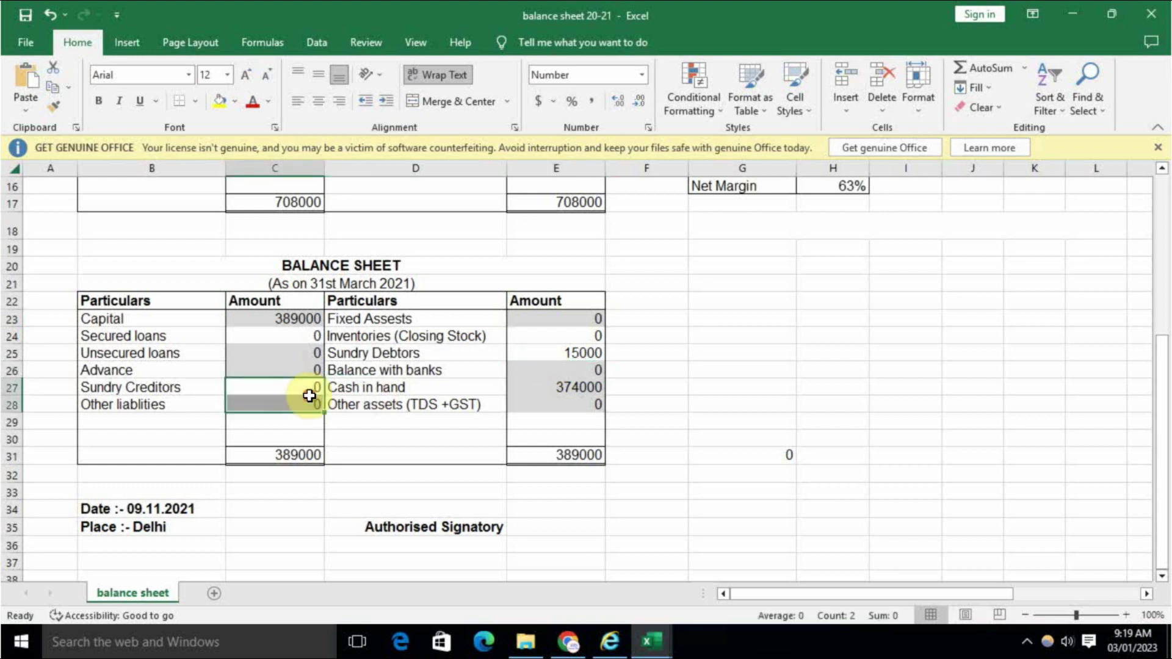
{"action": "left_click", "coordinate": [698, 388]}
{"action": "key", "text": "alt+Tab"}
{"action": "left_click", "coordinate": [578, 452]}
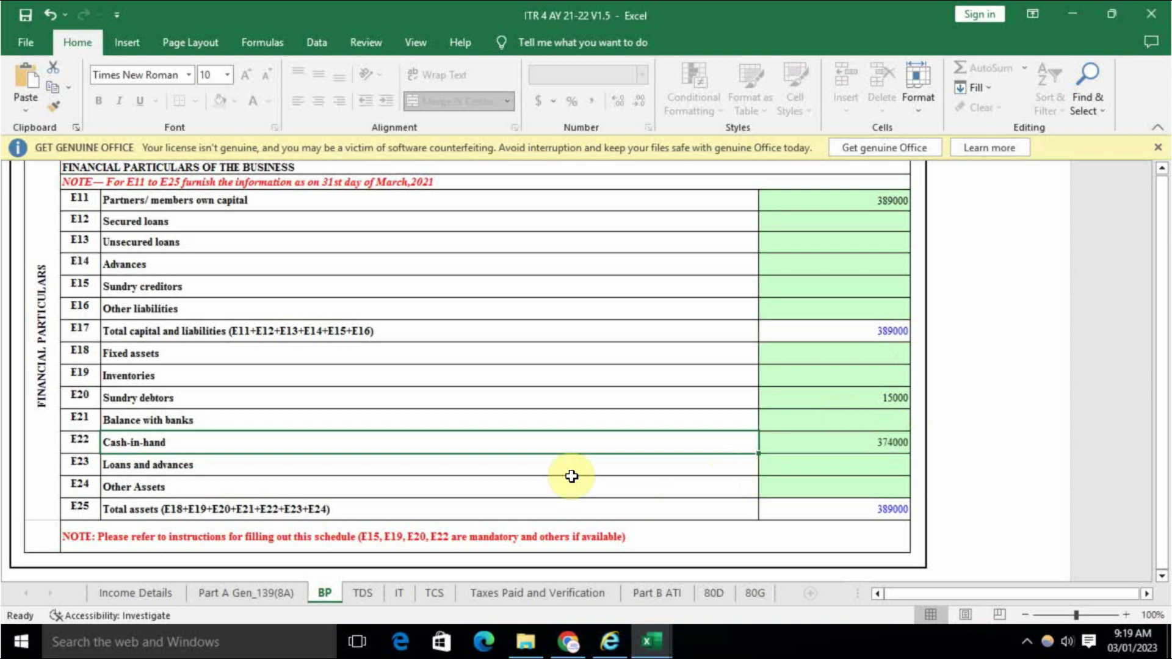
Run the tax calculation from the Income Details sheet and dismiss the alert about the original return's filing date.
{"action": "scroll", "coordinate": [597, 494], "scroll_direction": "up", "scroll_amount": 12}
{"action": "scroll", "coordinate": [599, 495], "scroll_direction": "up", "scroll_amount": 6}
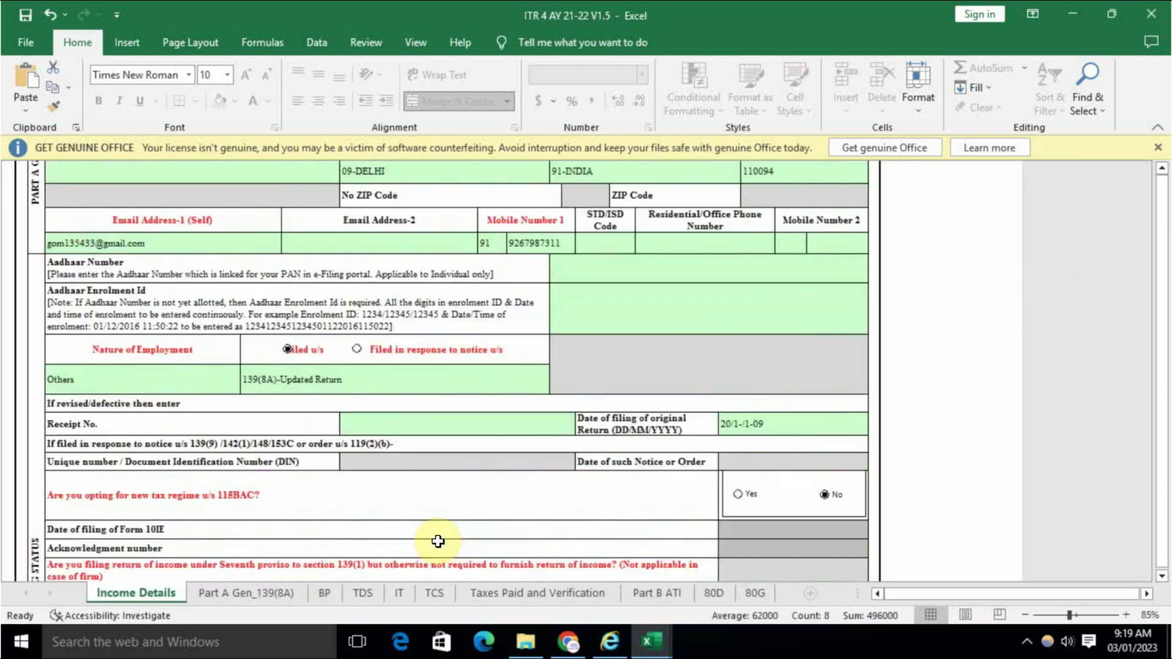
{"action": "scroll", "coordinate": [440, 541], "scroll_direction": "down", "scroll_amount": 2}
{"action": "scroll", "coordinate": [431, 542], "scroll_direction": "up", "scroll_amount": 3}
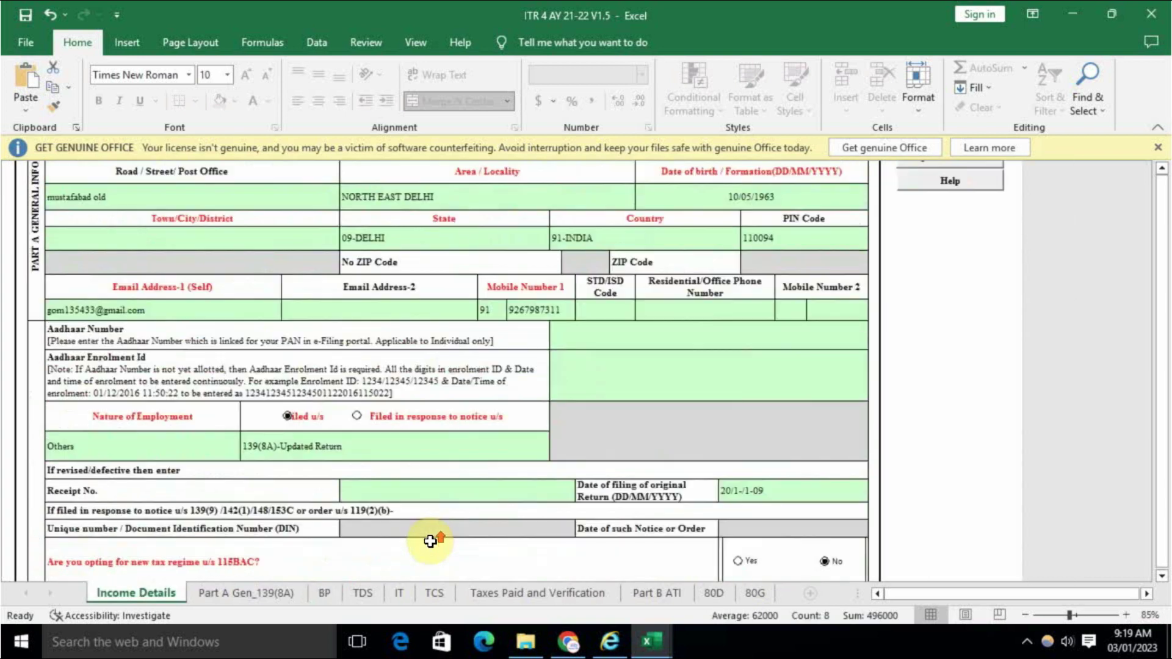
{"action": "scroll", "coordinate": [431, 542], "scroll_direction": "down", "scroll_amount": 3}
{"action": "scroll", "coordinate": [194, 598], "scroll_direction": "up", "scroll_amount": 1}
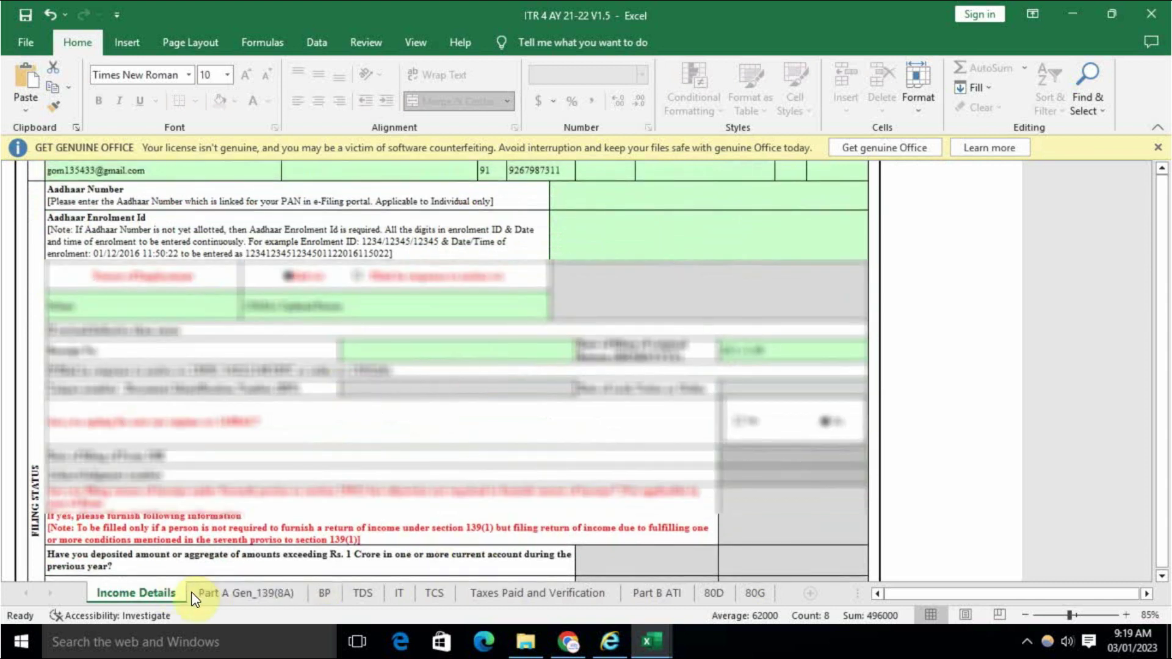
{"action": "scroll", "coordinate": [842, 442], "scroll_direction": "up", "scroll_amount": 3}
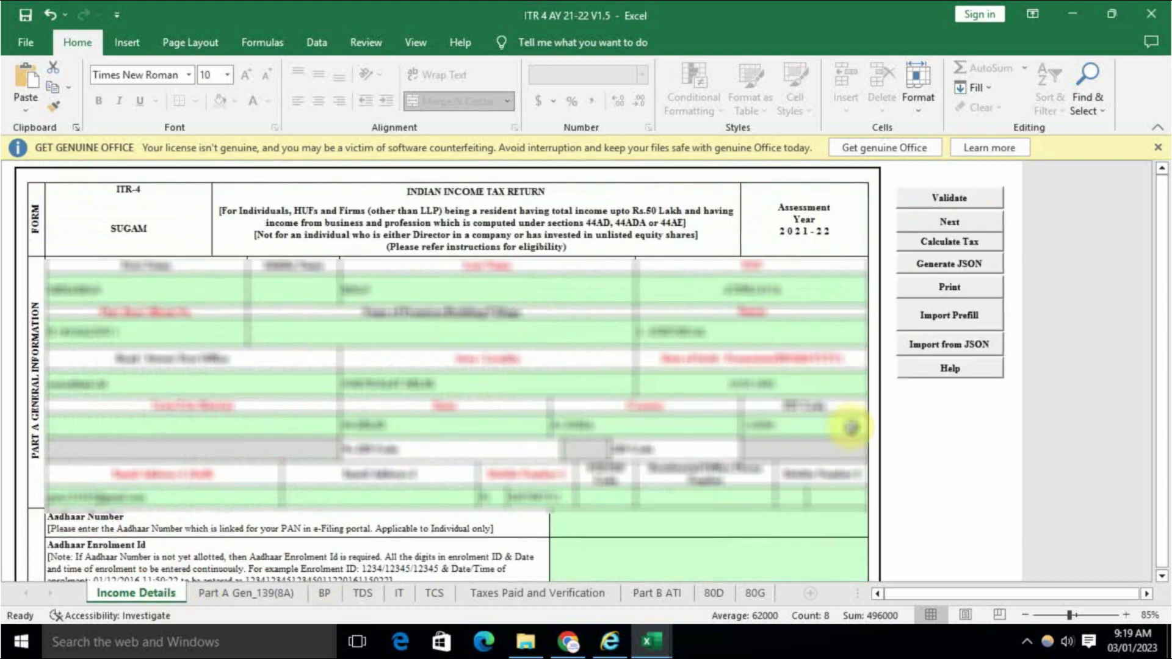
{"action": "left_click", "coordinate": [979, 242]}
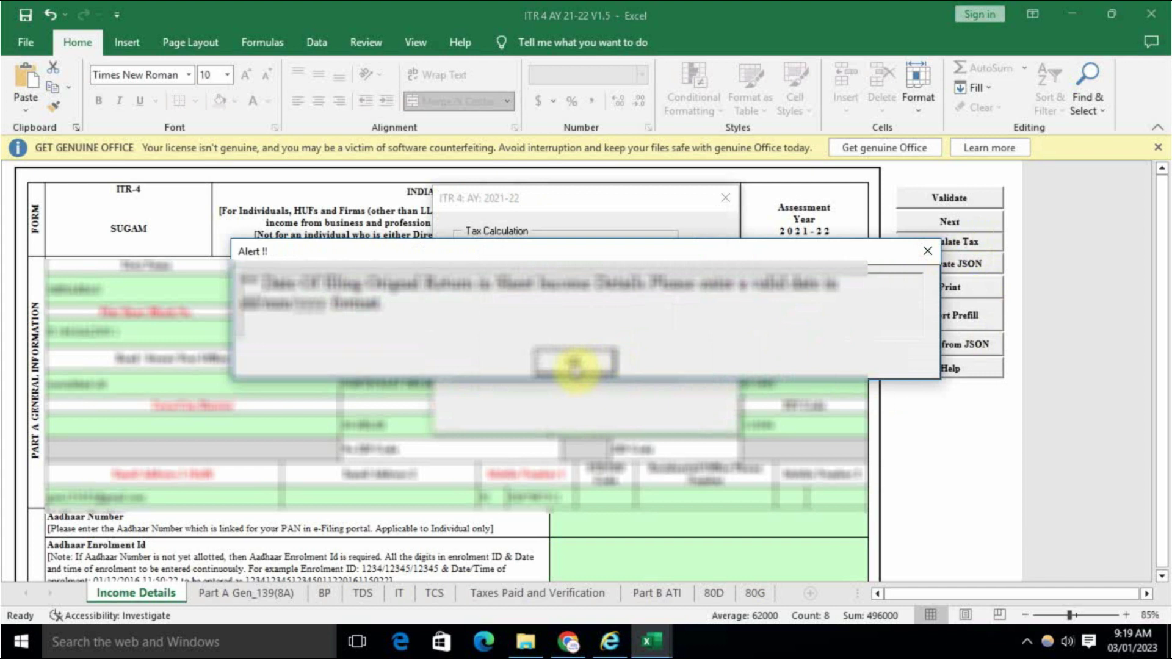
{"action": "left_click", "coordinate": [575, 365]}
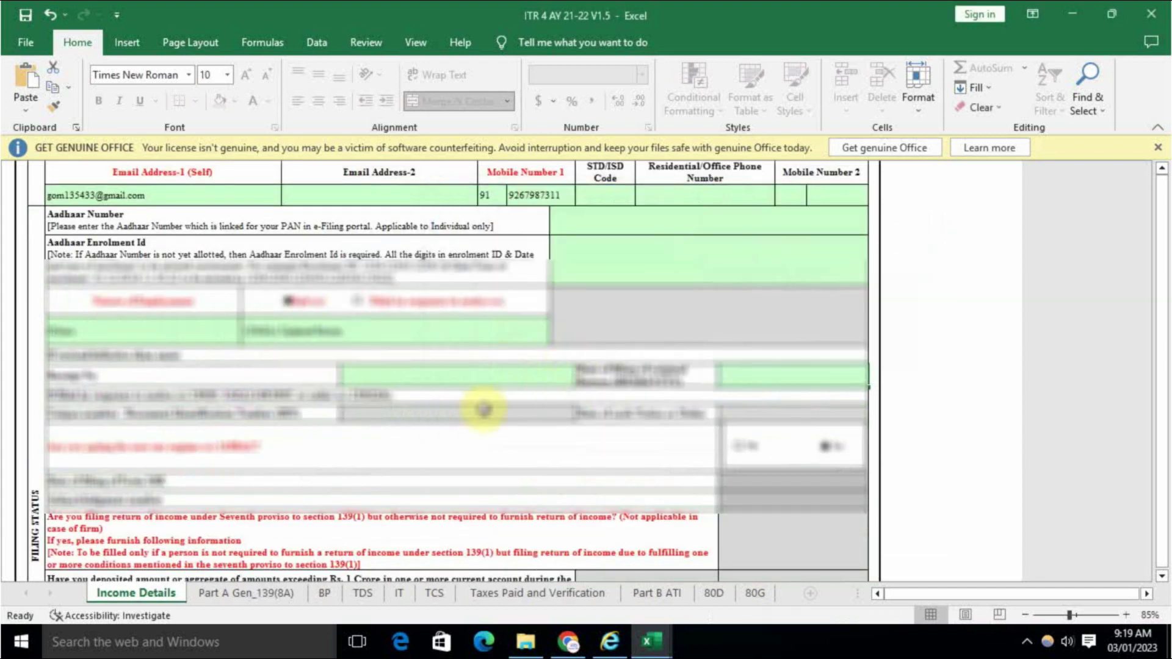
Check the Income from Business & Profession amount in Part B Gross Total Income on the Income Details sheet.
{"action": "scroll", "coordinate": [568, 444], "scroll_direction": "down", "scroll_amount": 10}
{"action": "scroll", "coordinate": [568, 443], "scroll_direction": "down", "scroll_amount": 6}
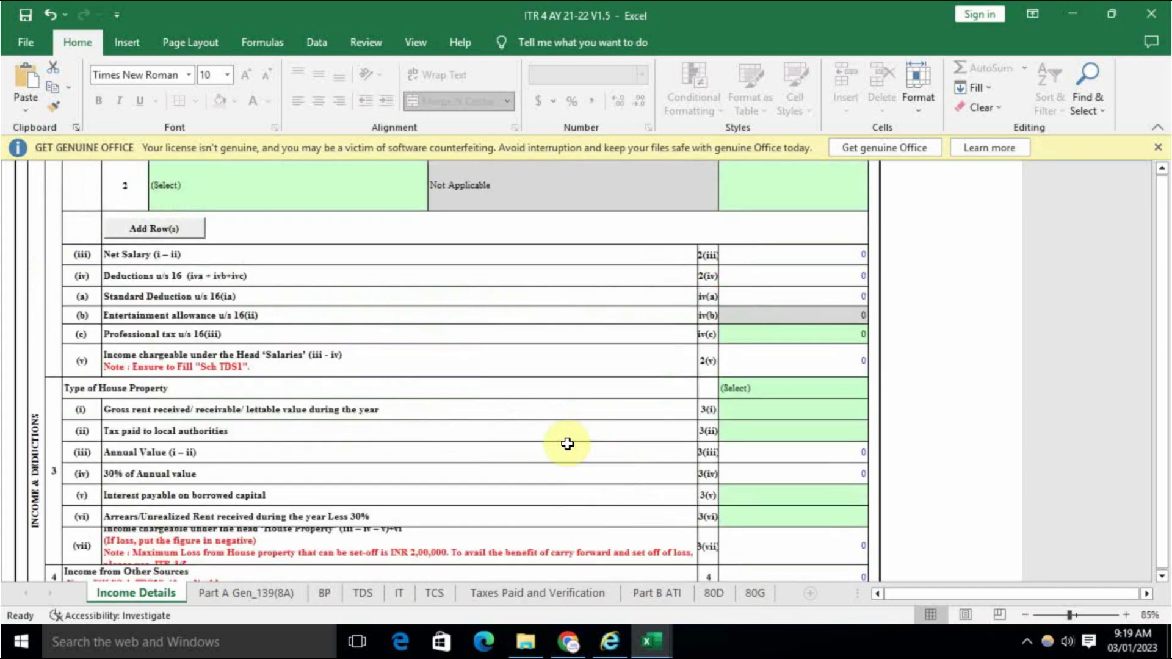
{"action": "scroll", "coordinate": [567, 444], "scroll_direction": "up", "scroll_amount": 6}
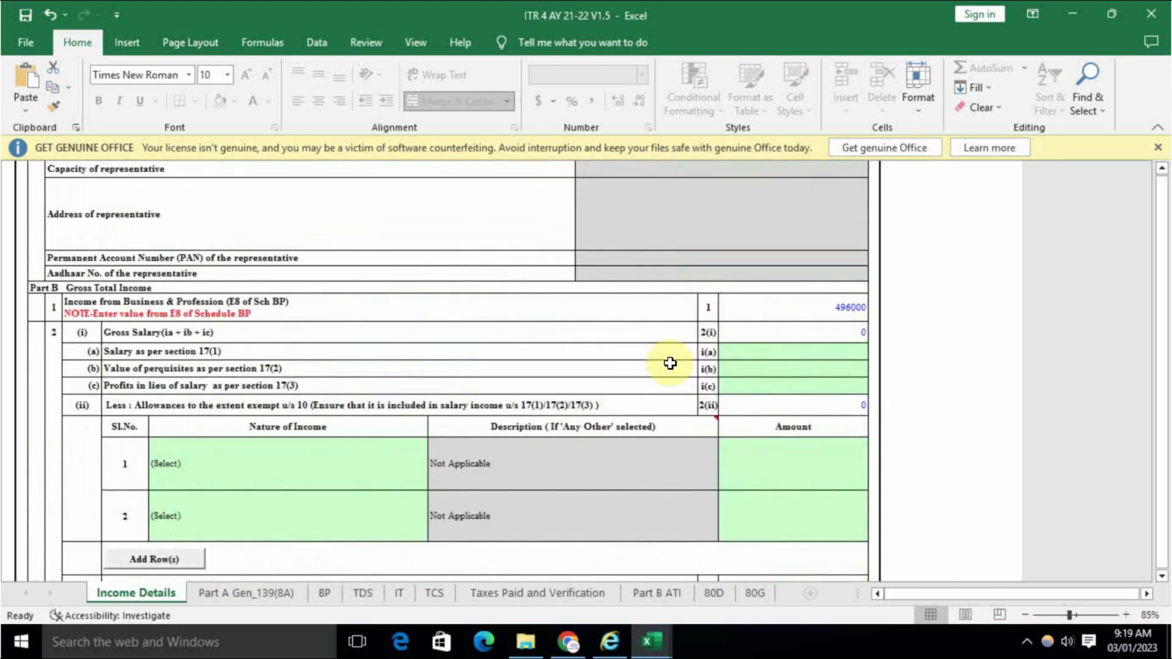
{"action": "left_click", "coordinate": [808, 301]}
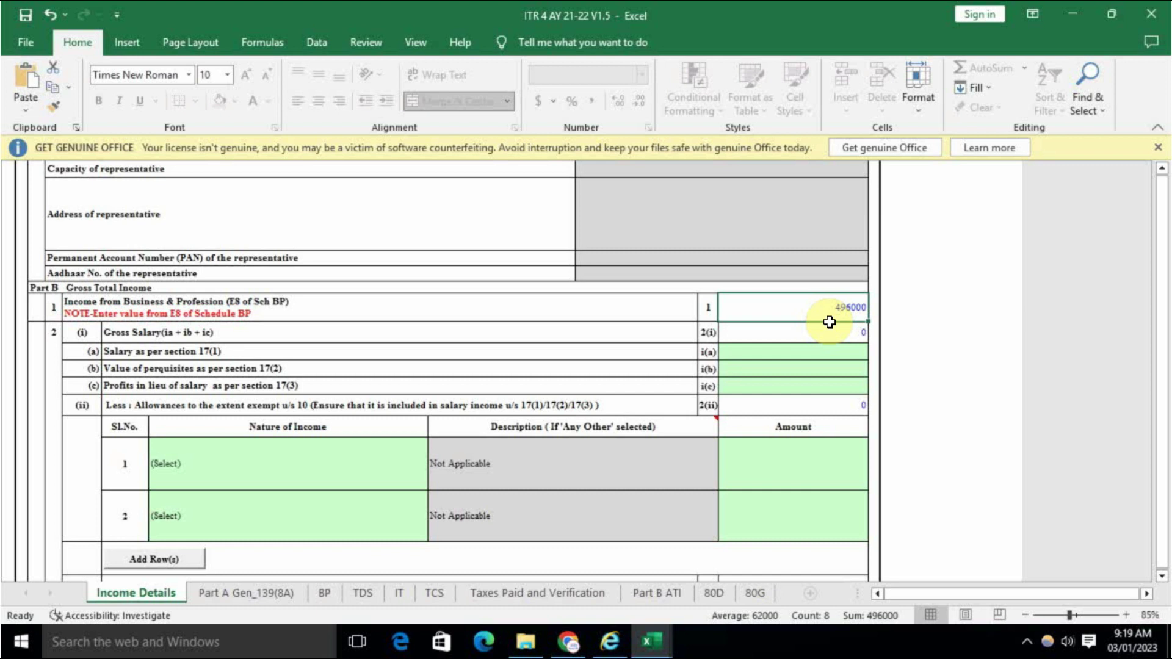
Enter 25400 as the 80C deduction (item 6a) in Part C of the Income Details sheet.
{"action": "scroll", "coordinate": [812, 403], "scroll_direction": "down", "scroll_amount": 5}
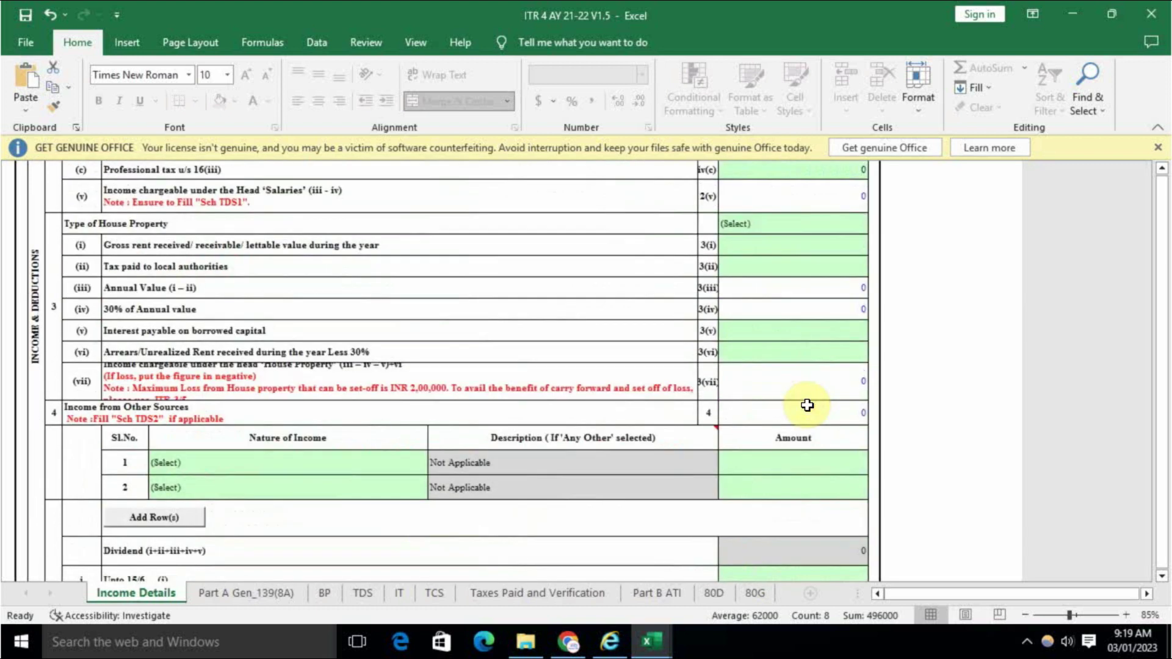
{"action": "scroll", "coordinate": [808, 405], "scroll_direction": "down", "scroll_amount": 3}
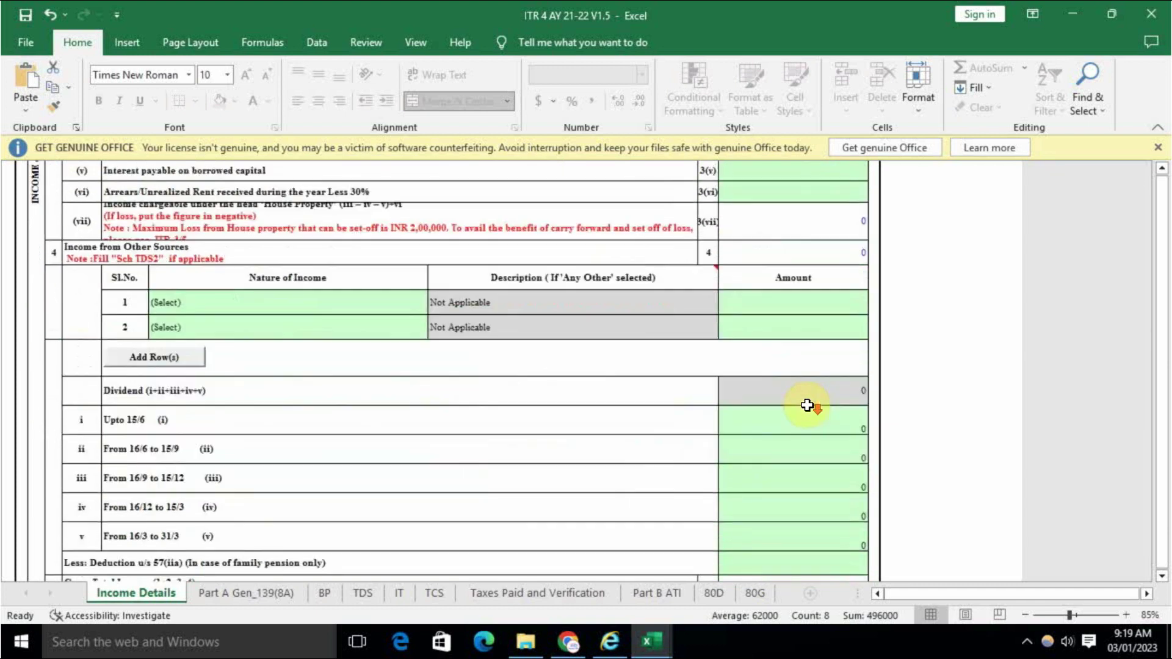
{"action": "scroll", "coordinate": [808, 406], "scroll_direction": "down", "scroll_amount": 6}
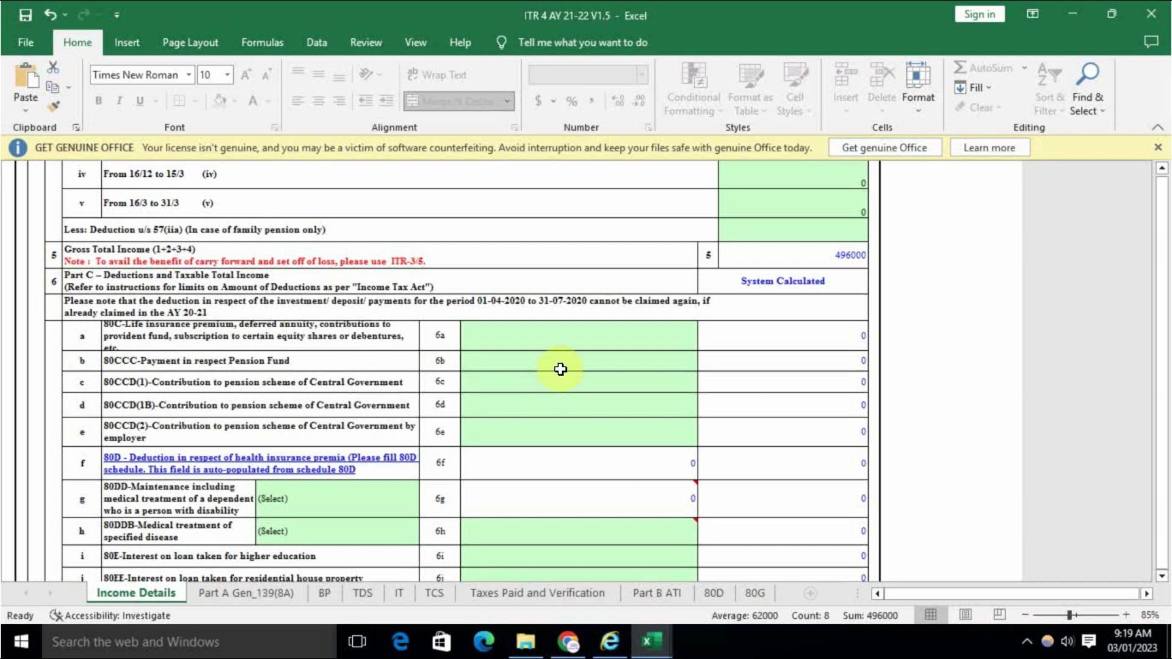
{"action": "left_click", "coordinate": [563, 338]}
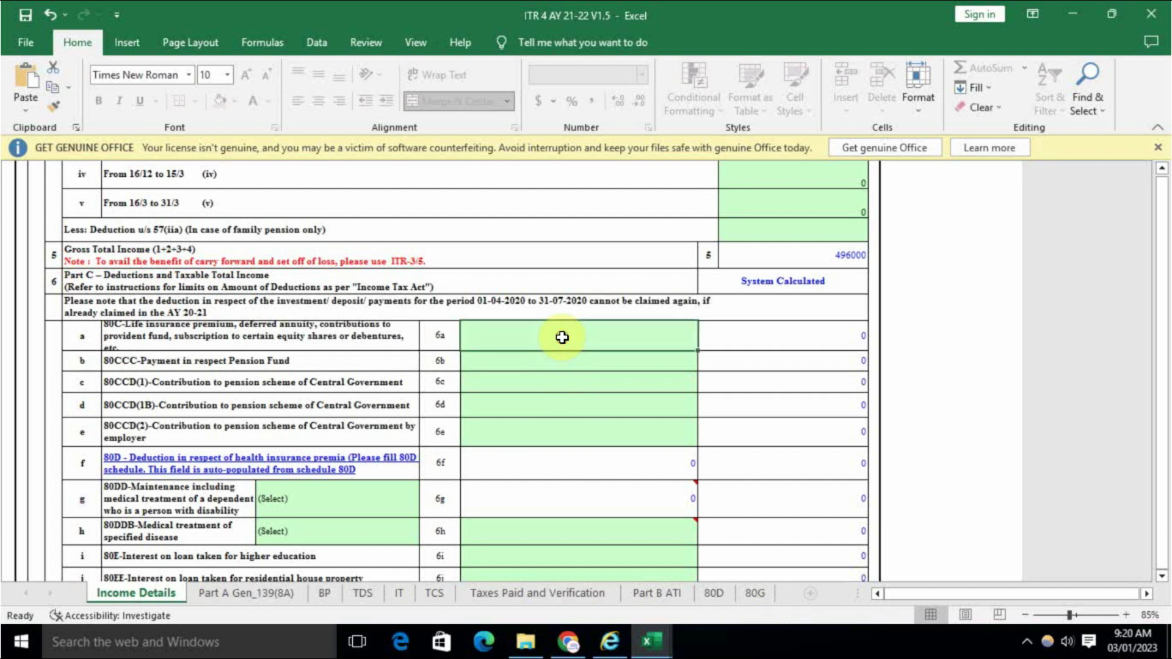
{"action": "double_click", "coordinate": [563, 337]}
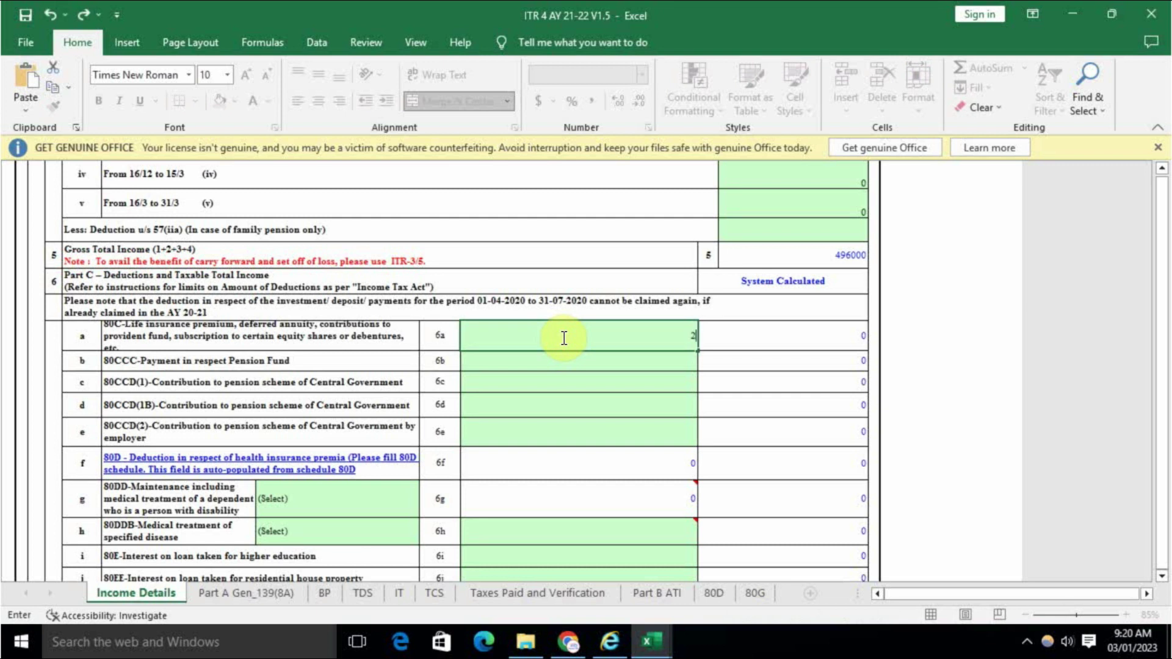
{"action": "key", "text": "Return"}
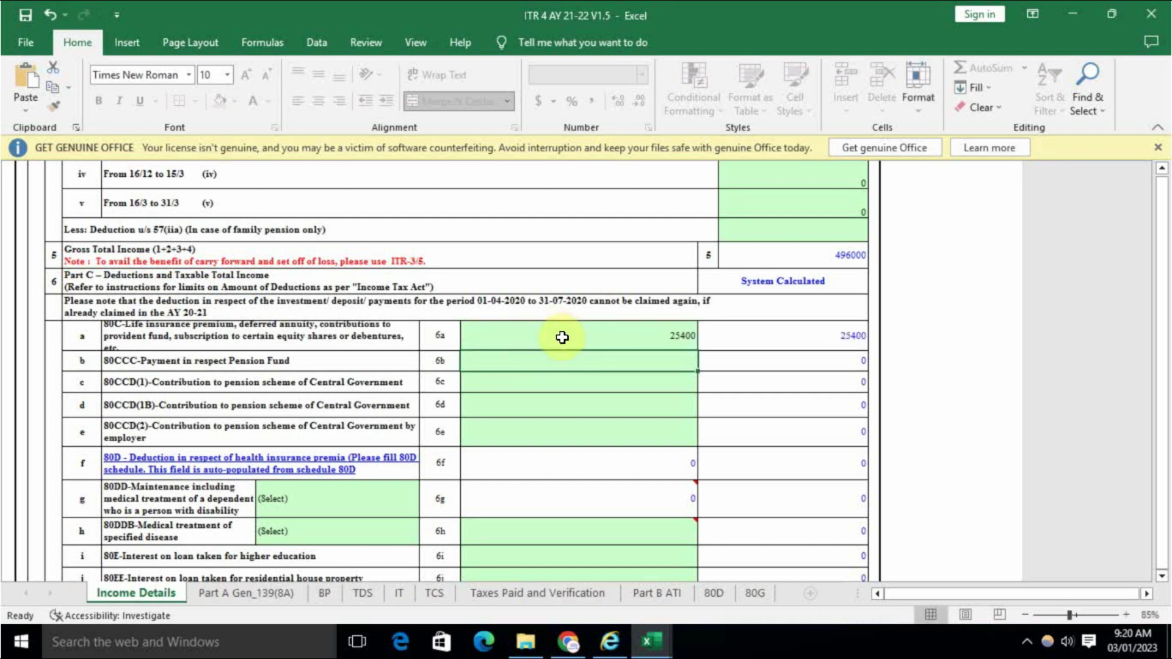
Examine the remaining Part C deductions and the tax computation, including tax payable, the section 87A rebate, interest and late fee.
{"action": "scroll", "coordinate": [597, 438], "scroll_direction": "down", "scroll_amount": 2}
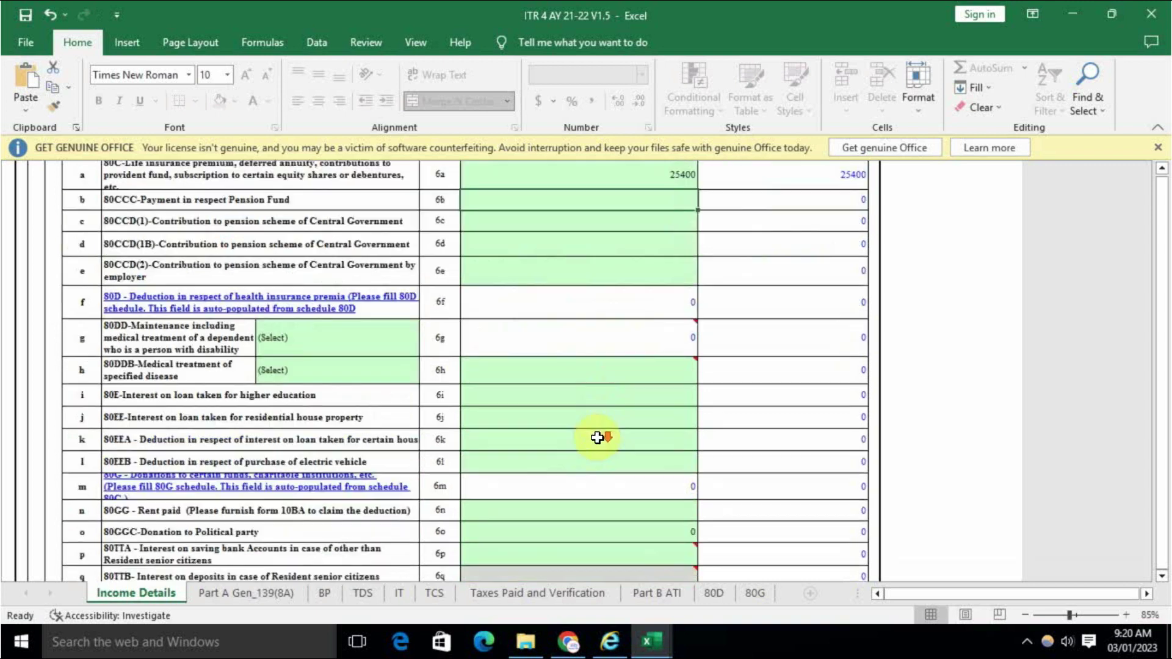
{"action": "mouse_move", "coordinate": [571, 349]}
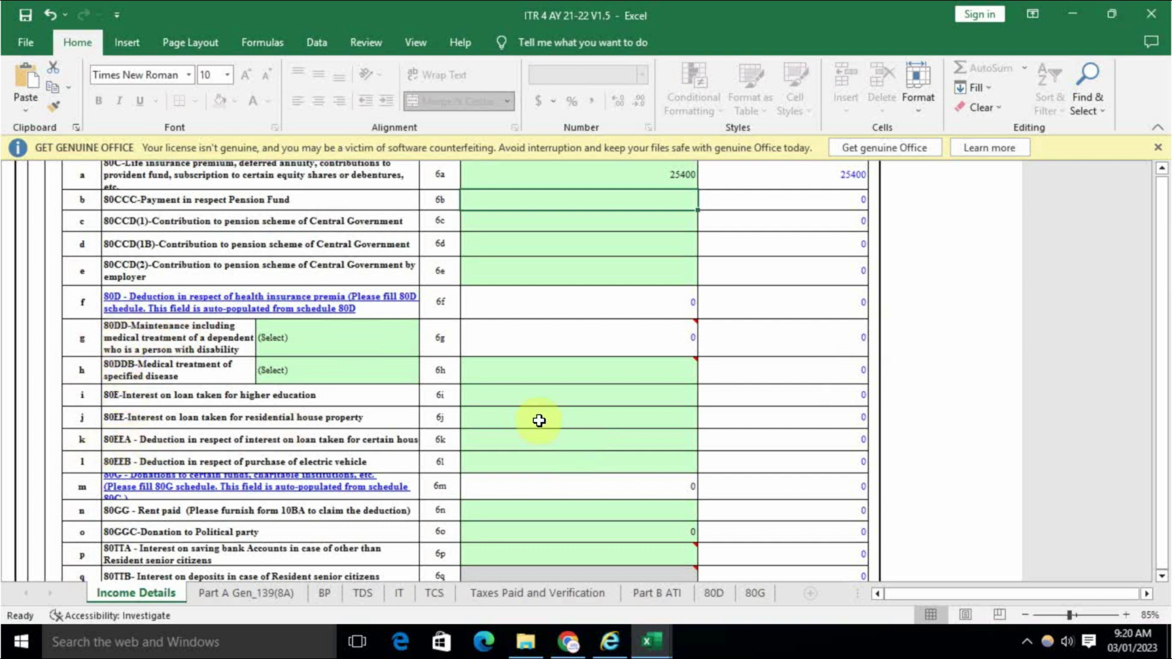
{"action": "scroll", "coordinate": [529, 458], "scroll_direction": "down", "scroll_amount": 2}
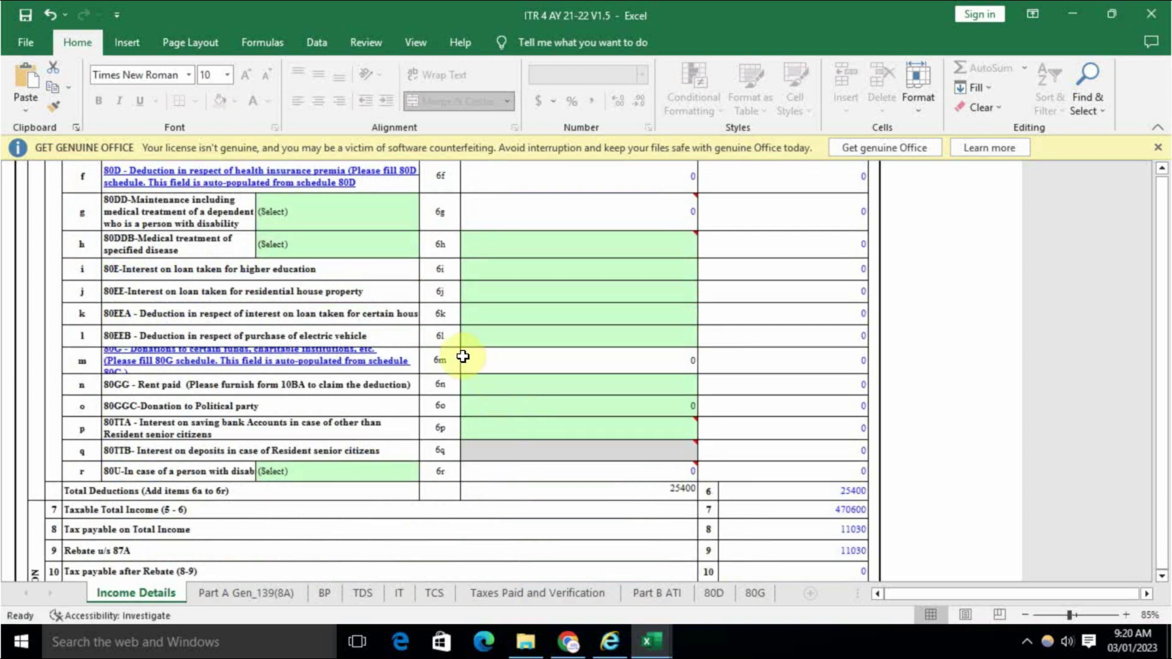
{"action": "scroll", "coordinate": [524, 411], "scroll_direction": "down", "scroll_amount": 1}
{"action": "scroll", "coordinate": [524, 410], "scroll_direction": "down", "scroll_amount": 1}
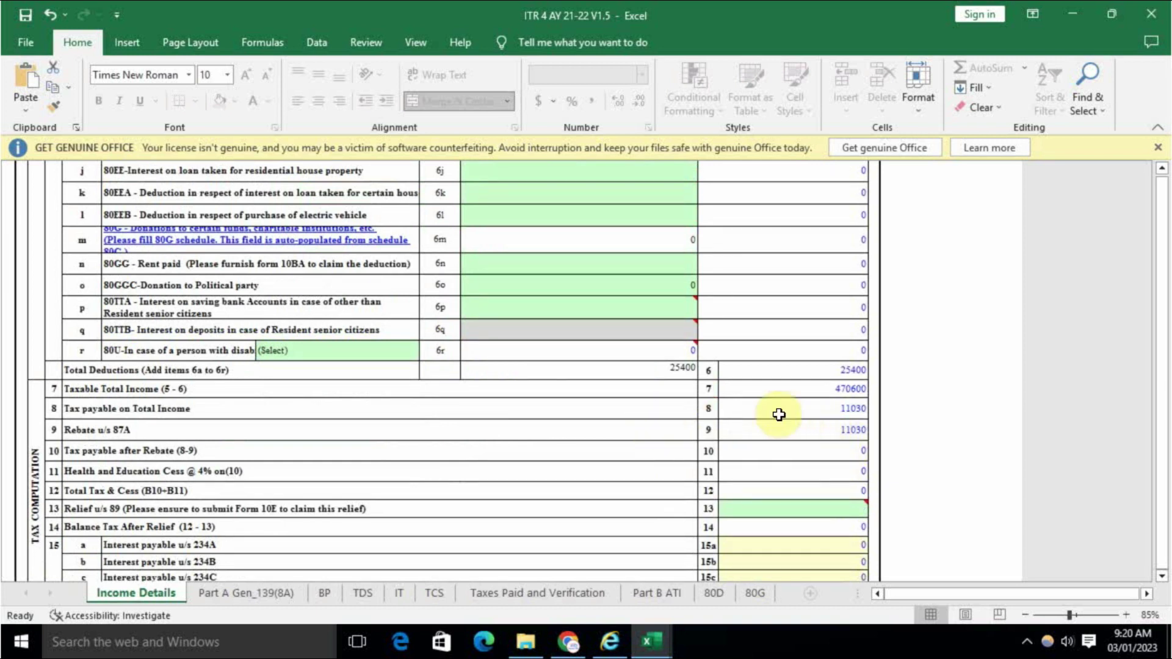
{"action": "left_click", "coordinate": [837, 408]}
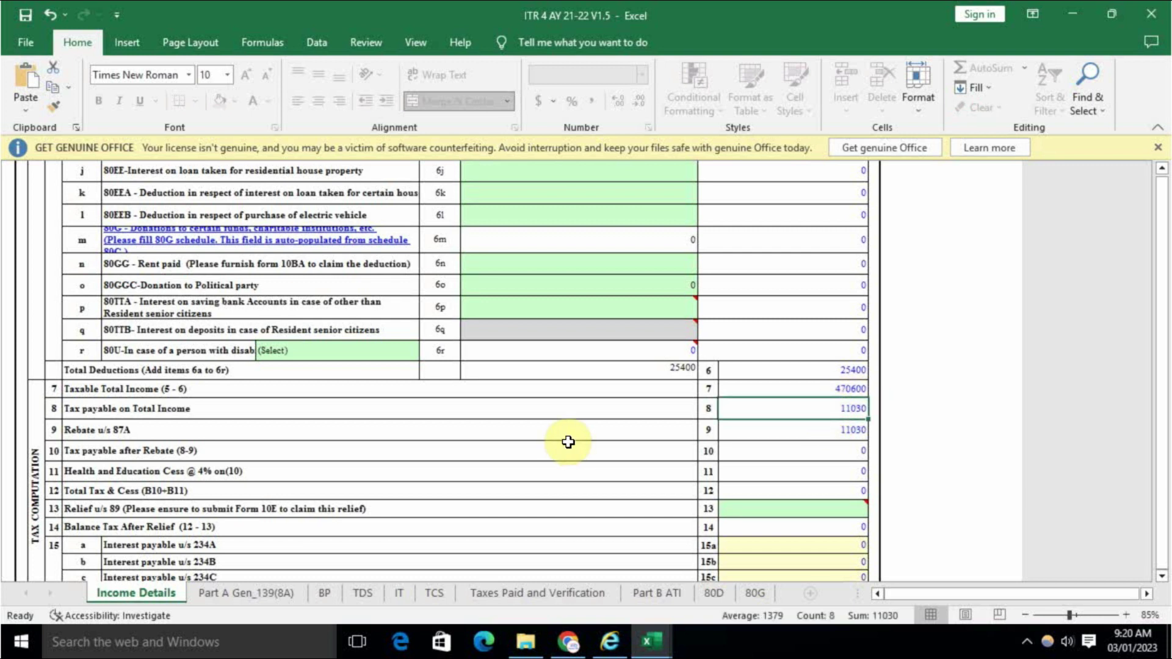
{"action": "left_click", "coordinate": [793, 429]}
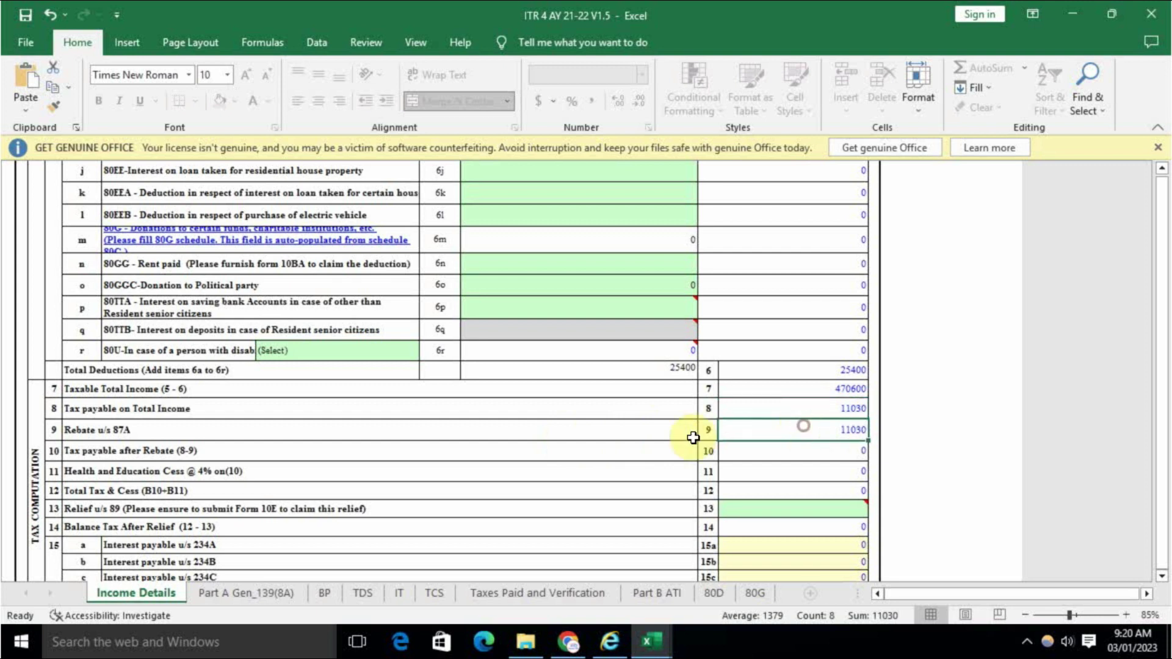
{"action": "scroll", "coordinate": [560, 441], "scroll_direction": "down", "scroll_amount": 1}
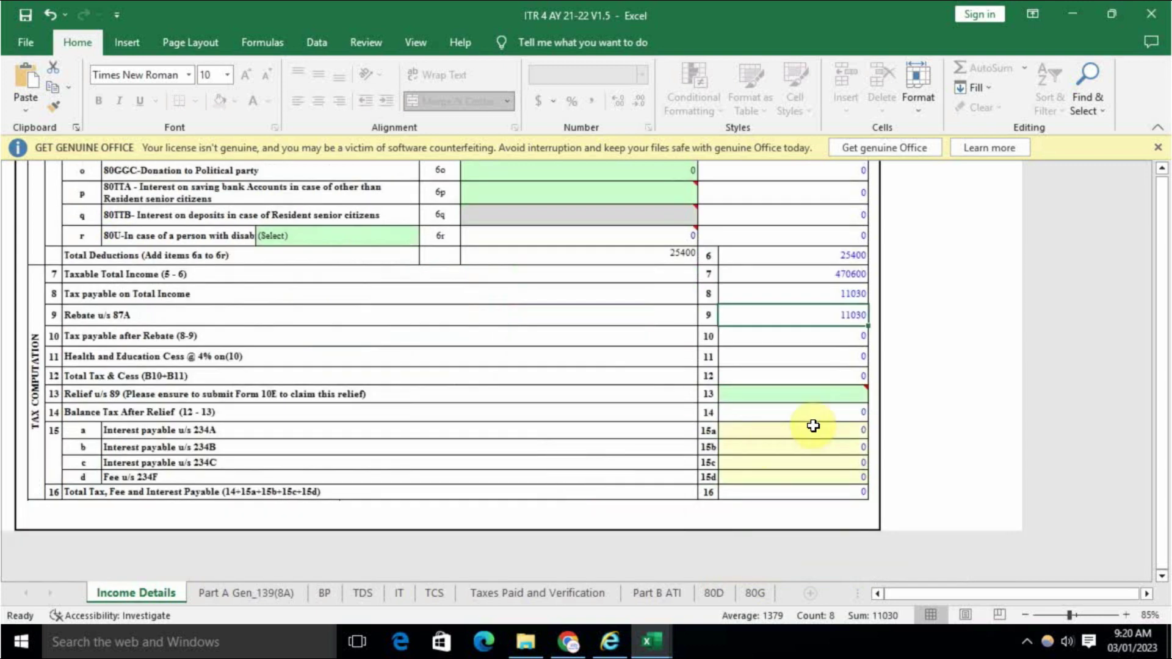
{"action": "scroll", "coordinate": [791, 539], "scroll_direction": "up", "scroll_amount": 1}
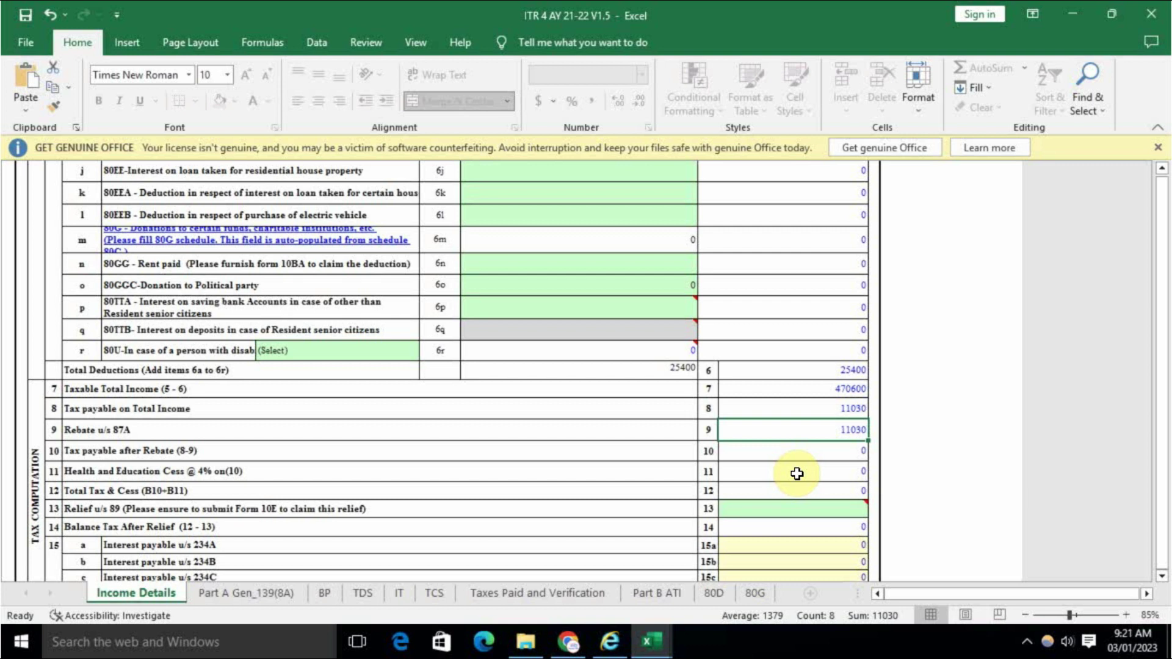
{"action": "scroll", "coordinate": [792, 473], "scroll_direction": "down", "scroll_amount": 2}
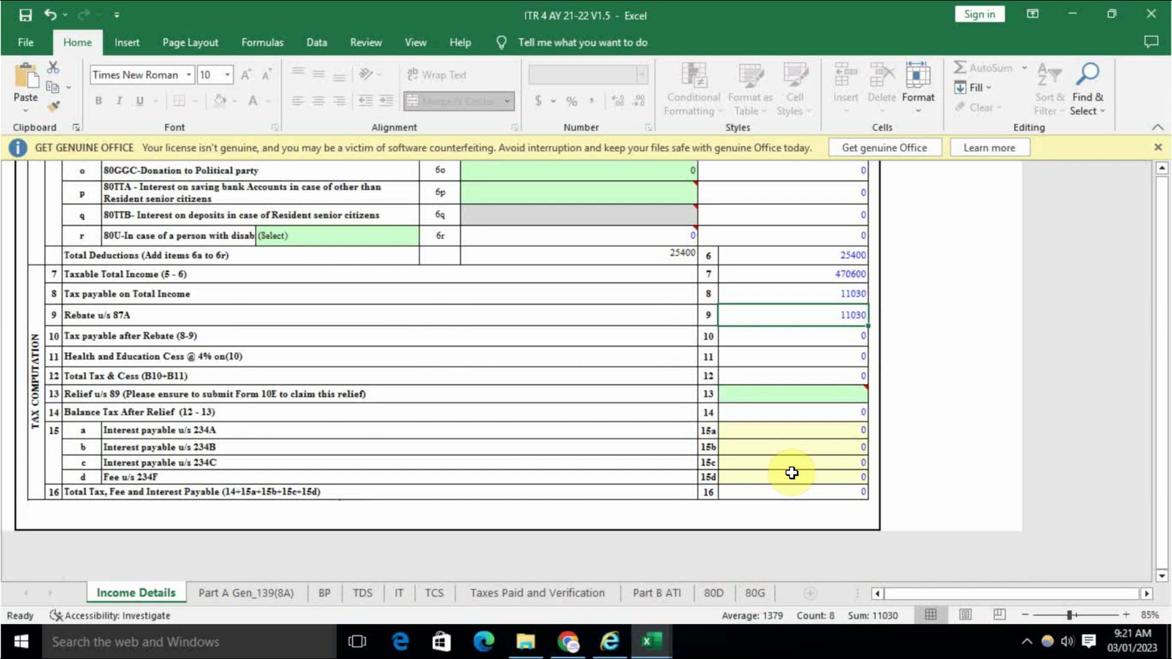
On the Part A Gen_139(8A) sheet, answer No to return previously filed (A5) and Yes to updated return eligibility (A8).
{"action": "left_click", "coordinate": [240, 589]}
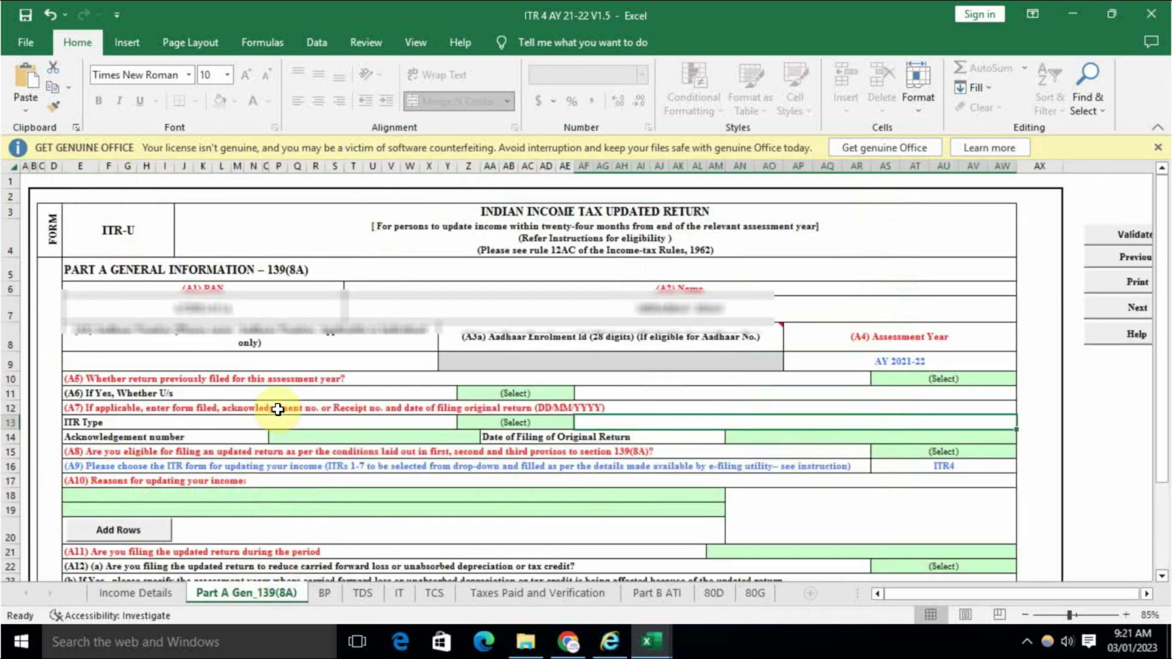
{"action": "scroll", "coordinate": [828, 370], "scroll_direction": "down", "scroll_amount": 1}
{"action": "scroll", "coordinate": [827, 370], "scroll_direction": "down", "scroll_amount": 2}
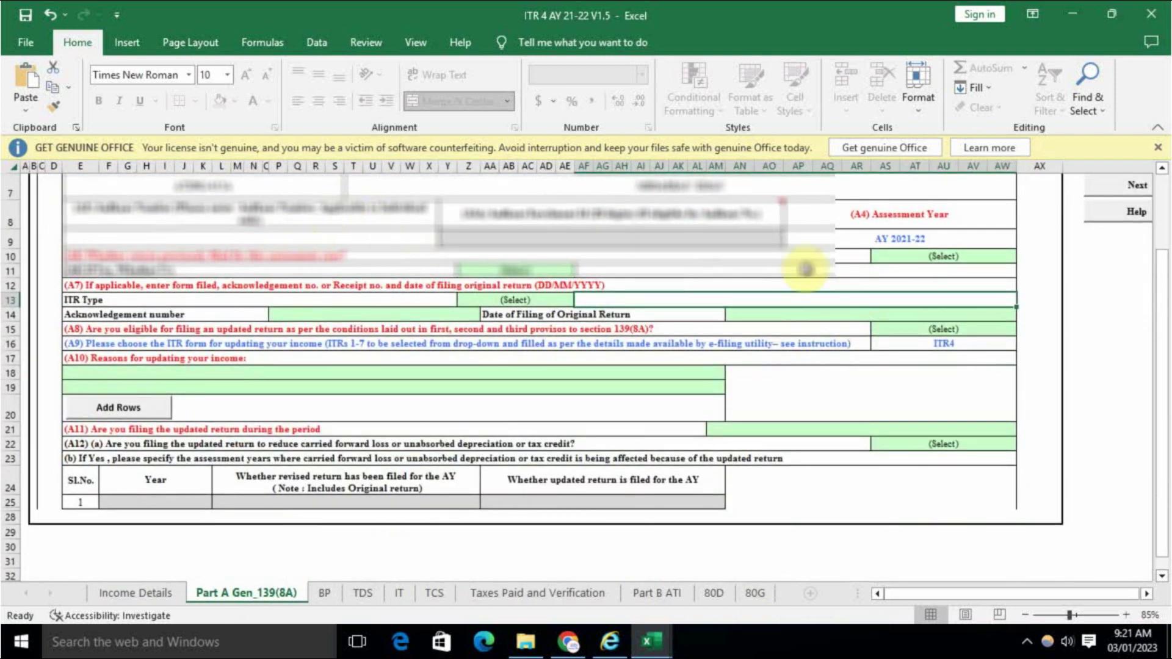
{"action": "left_click", "coordinate": [943, 255]}
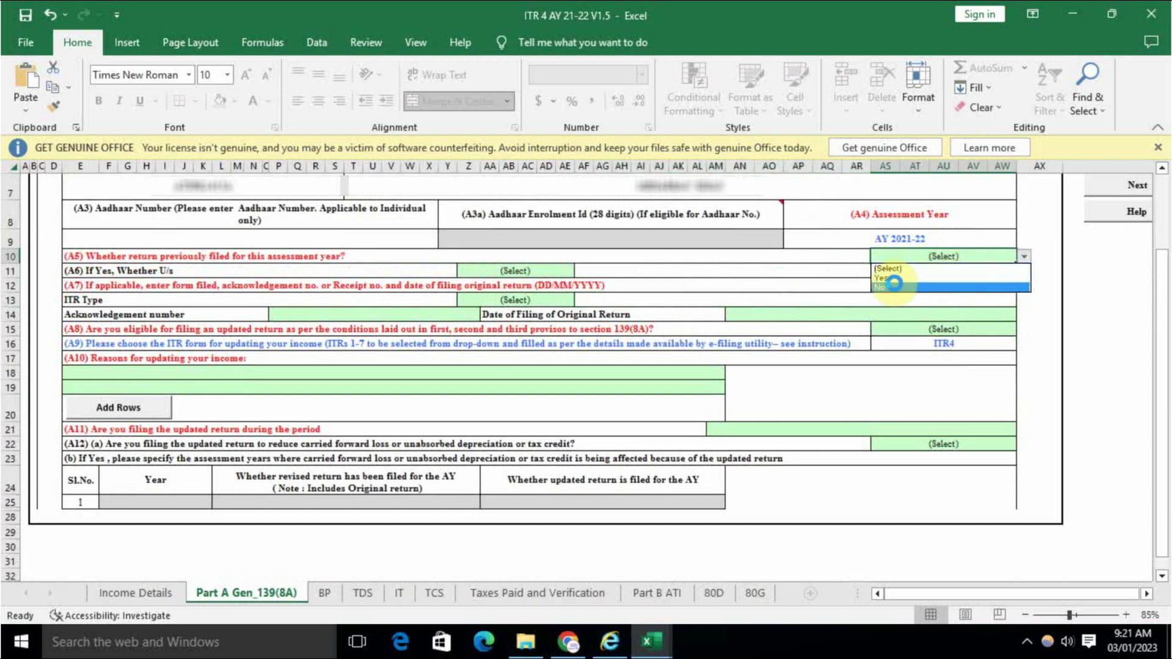
{"action": "left_click", "coordinate": [884, 287]}
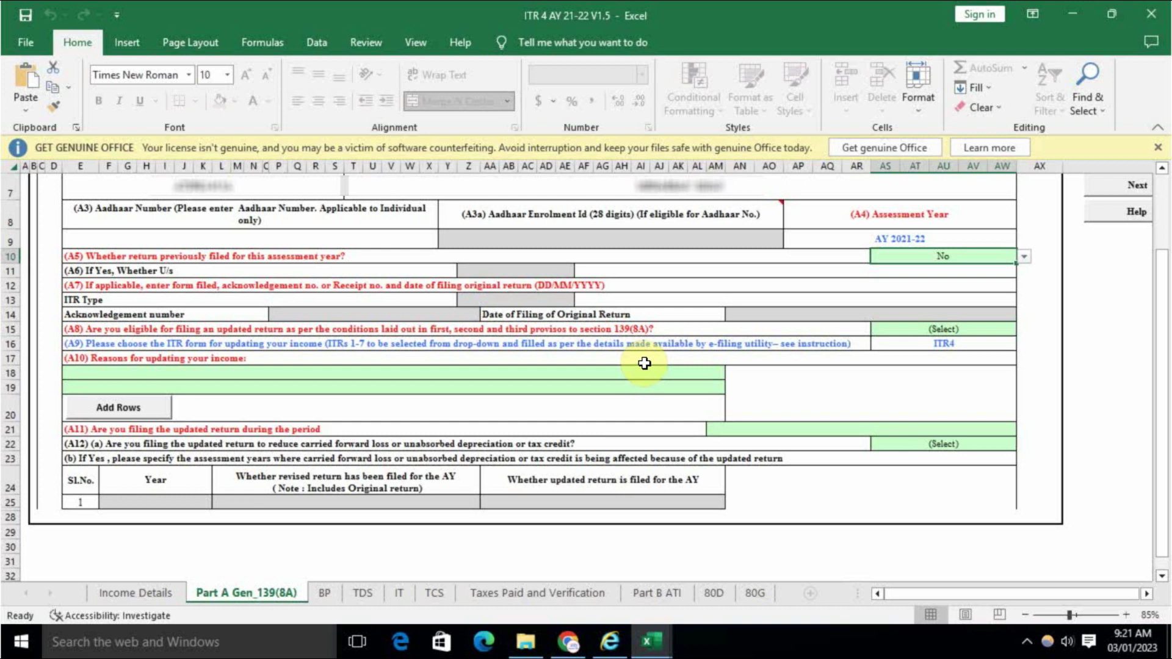
{"action": "left_click", "coordinate": [922, 328]}
{"action": "key", "text": "alt+Down"}
{"action": "left_click", "coordinate": [916, 351]}
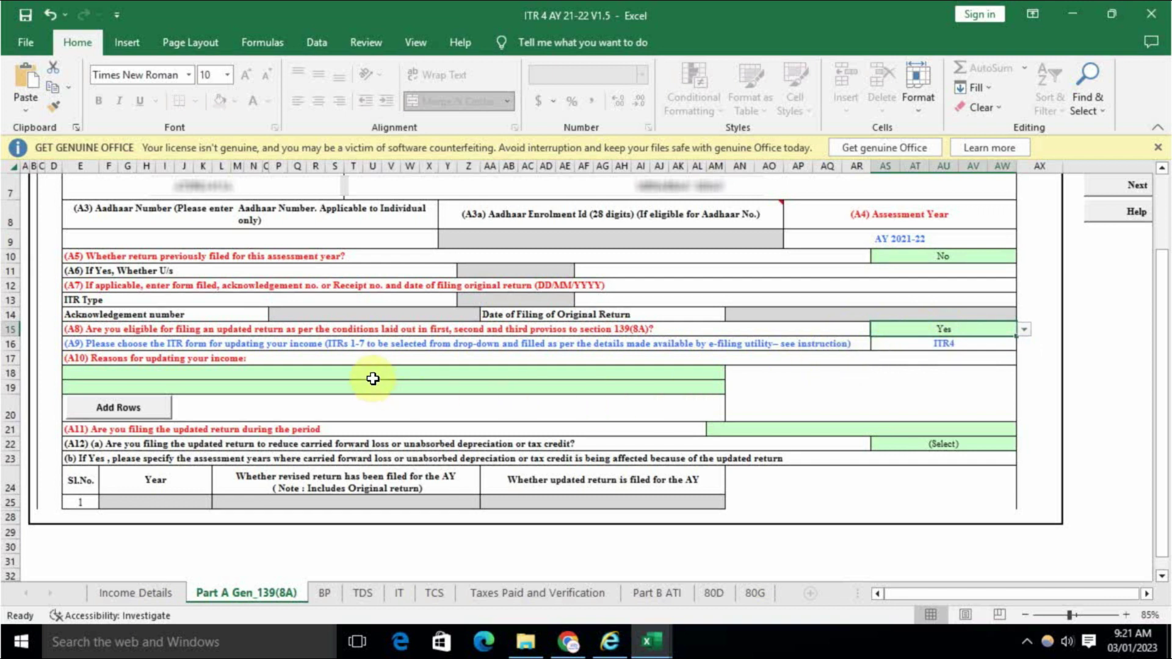
Choose "Return previously not filed" as the first reason for updating the income (A10).
{"action": "left_click", "coordinate": [931, 359]}
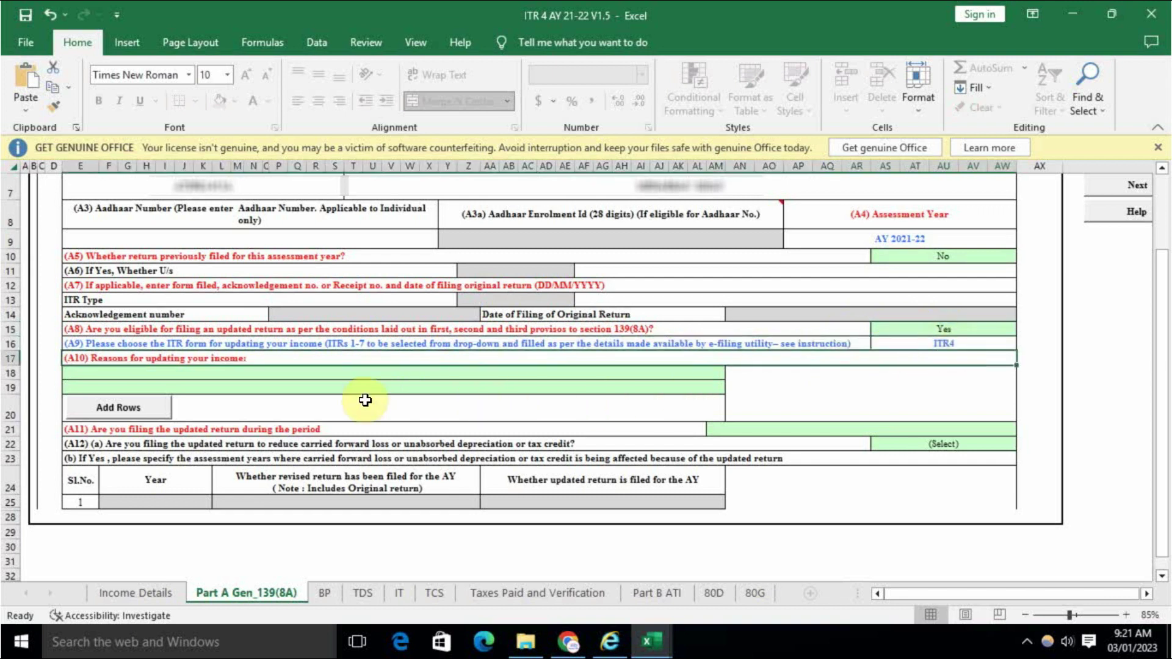
{"action": "left_click", "coordinate": [286, 374]}
{"action": "key", "text": "alt+Down"}
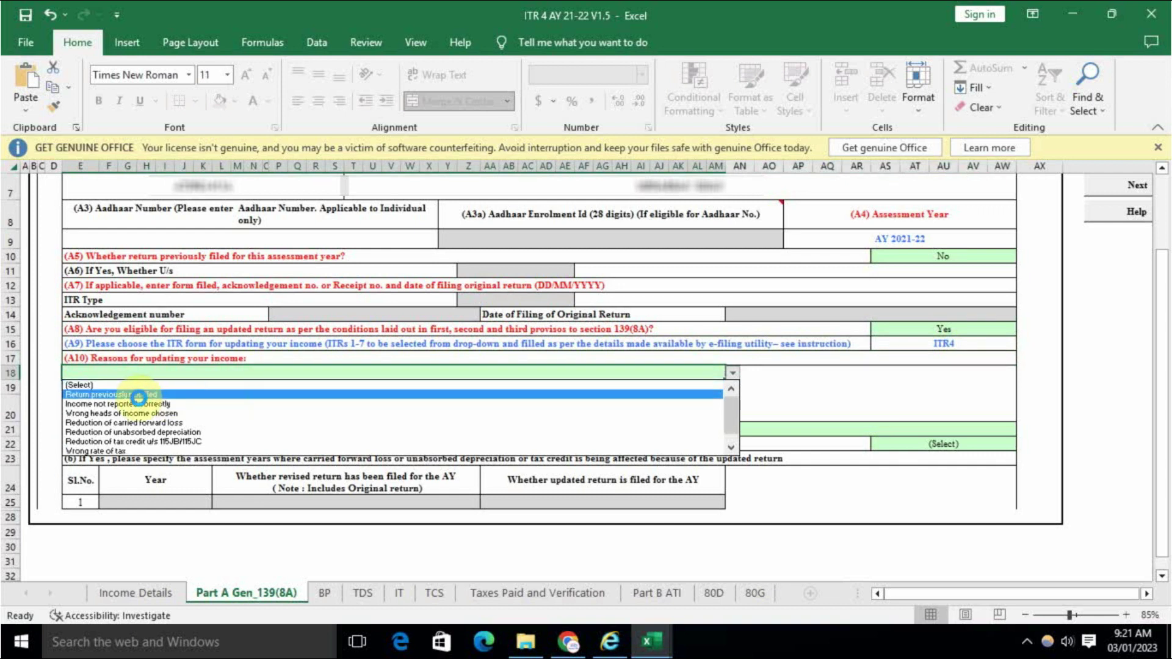
{"action": "left_click", "coordinate": [160, 395]}
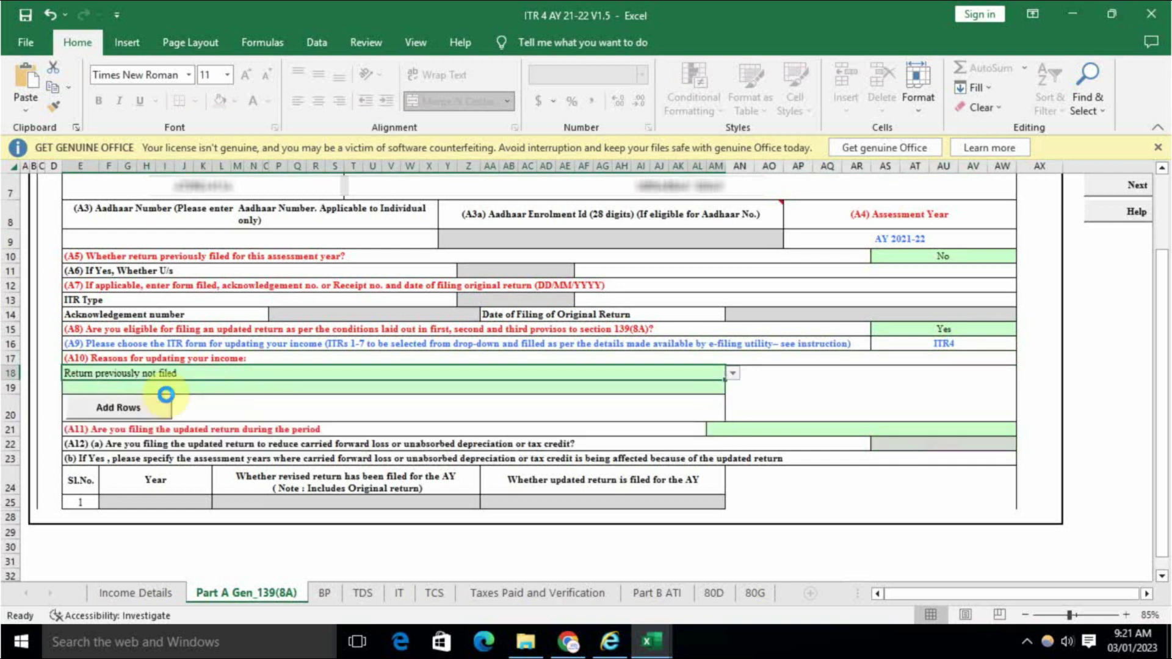
{"action": "left_click", "coordinate": [320, 410]}
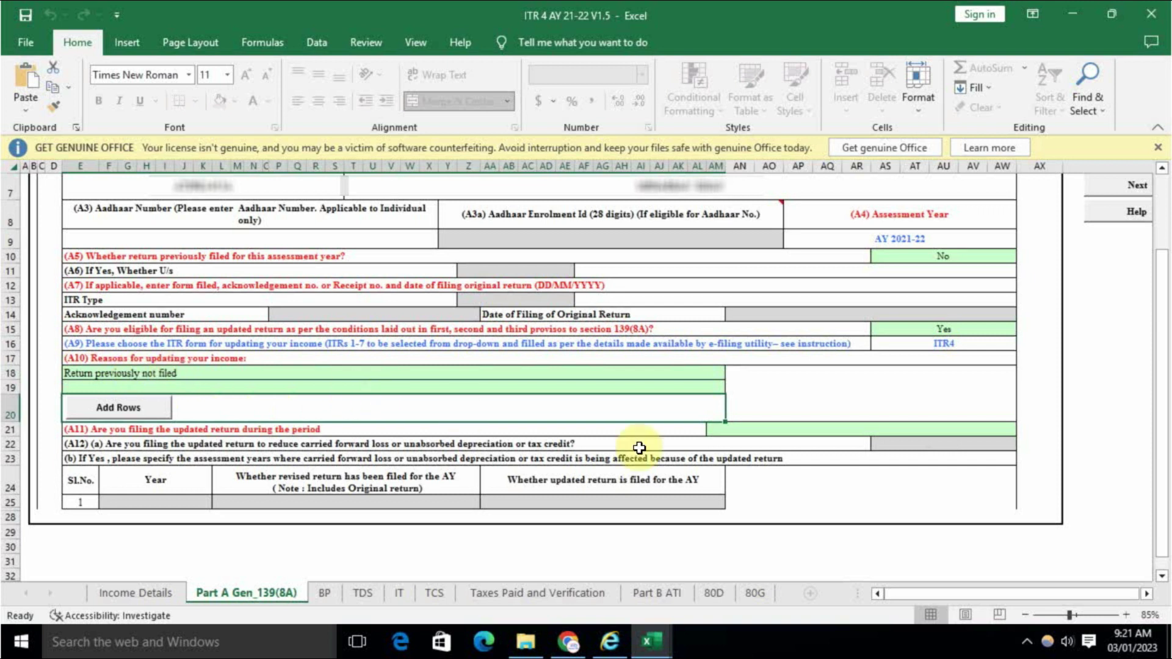
Set the updated return filing period (A11) to "Up to 12 months from the end of Relevant Assessment Year".
{"action": "left_click", "coordinate": [808, 431]}
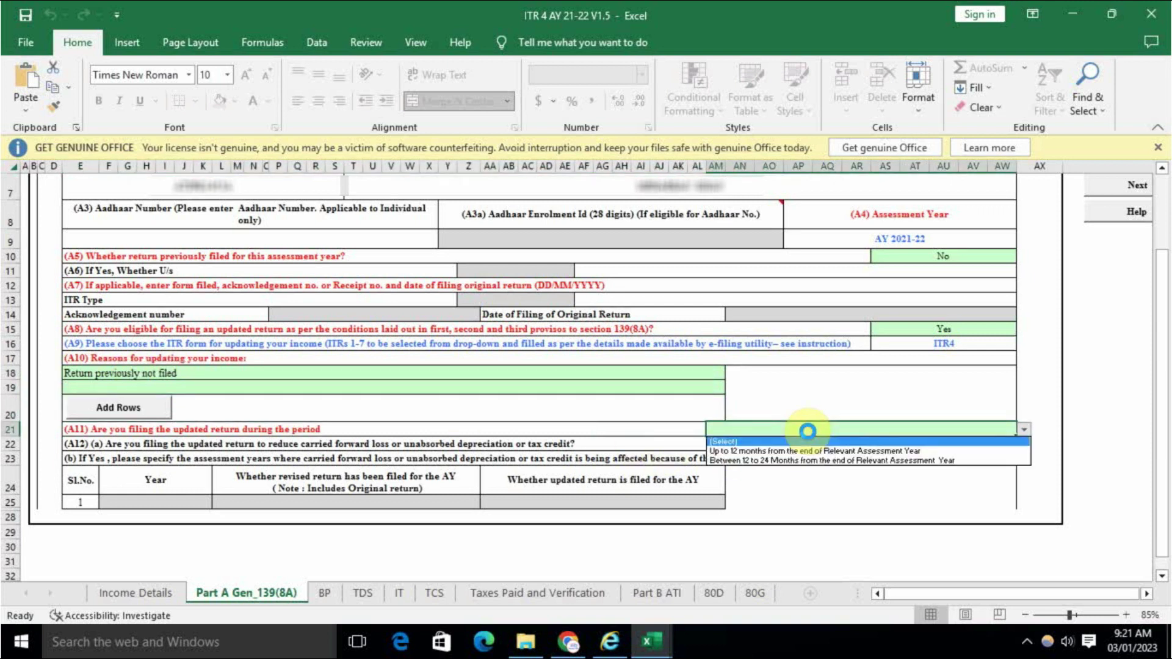
{"action": "left_click", "coordinate": [798, 451]}
{"action": "left_click", "coordinate": [792, 433]}
{"action": "left_click", "coordinate": [802, 504]}
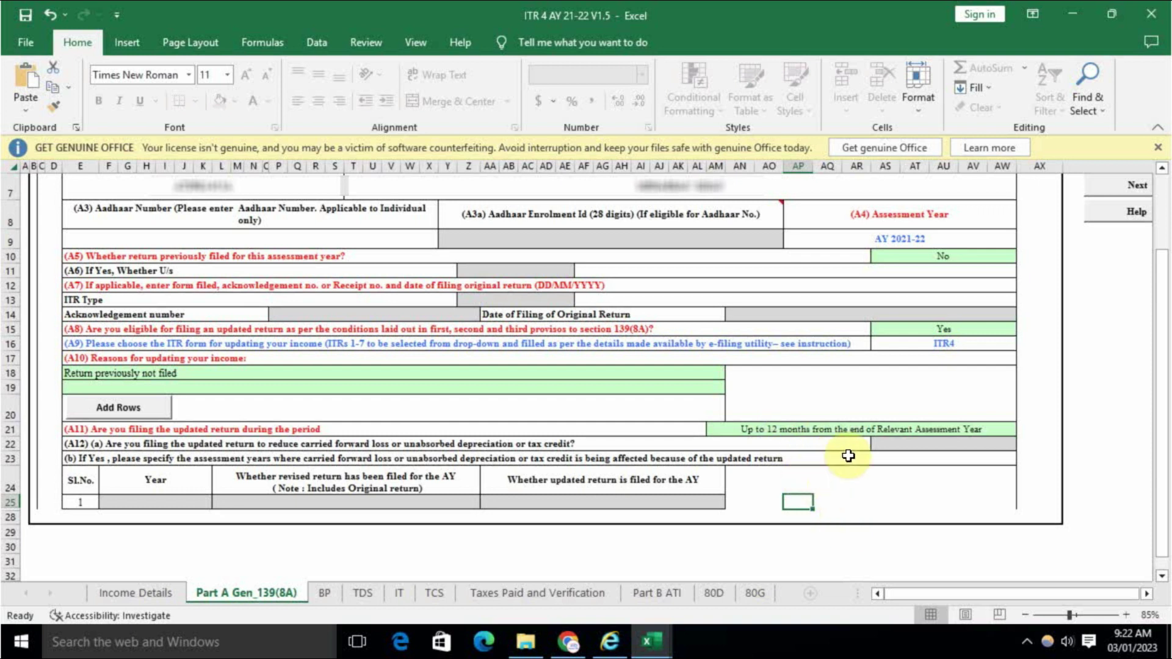
Look over the TDS schedules, leaving them blank, and validate the TDS sheet, dismissing its alerts.
{"action": "left_click", "coordinate": [325, 593]}
{"action": "left_click", "coordinate": [364, 593]}
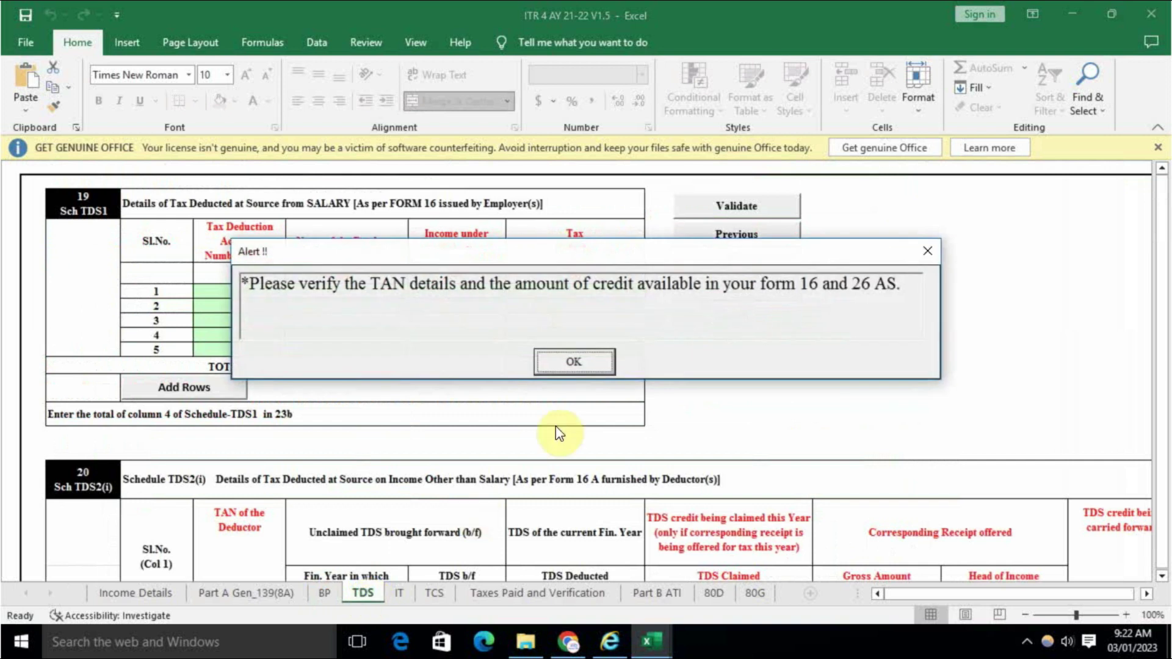
{"action": "left_click", "coordinate": [574, 371]}
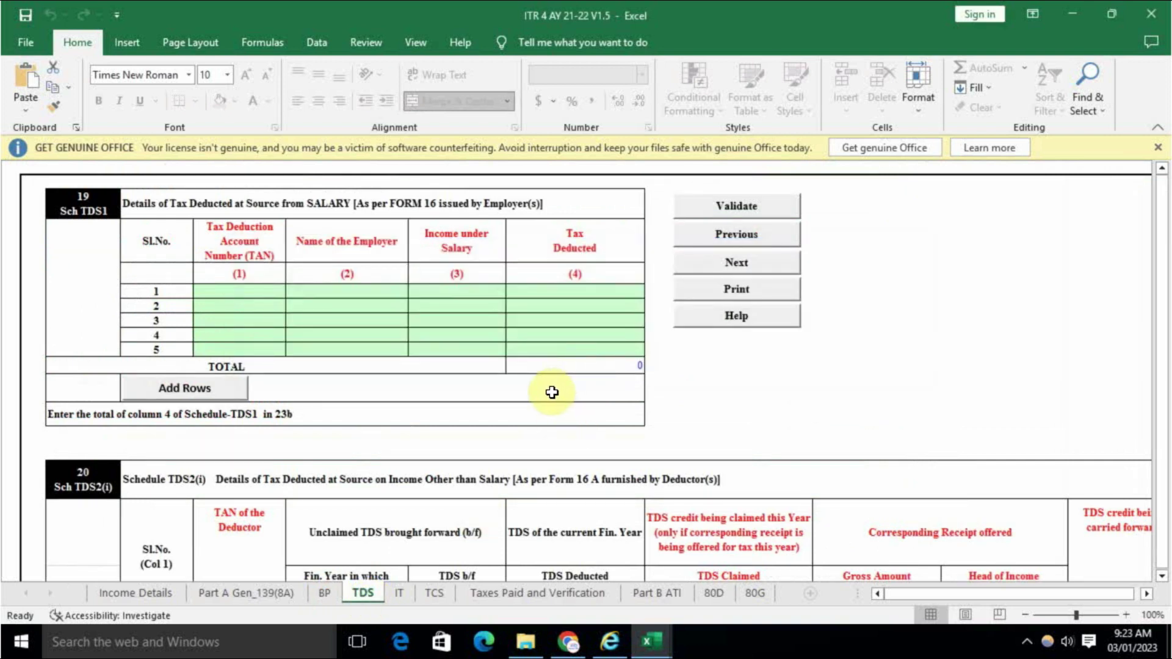
{"action": "scroll", "coordinate": [552, 393], "scroll_direction": "down", "scroll_amount": 4}
{"action": "scroll", "coordinate": [552, 393], "scroll_direction": "up", "scroll_amount": 4}
{"action": "scroll", "coordinate": [552, 392], "scroll_direction": "down", "scroll_amount": 8}
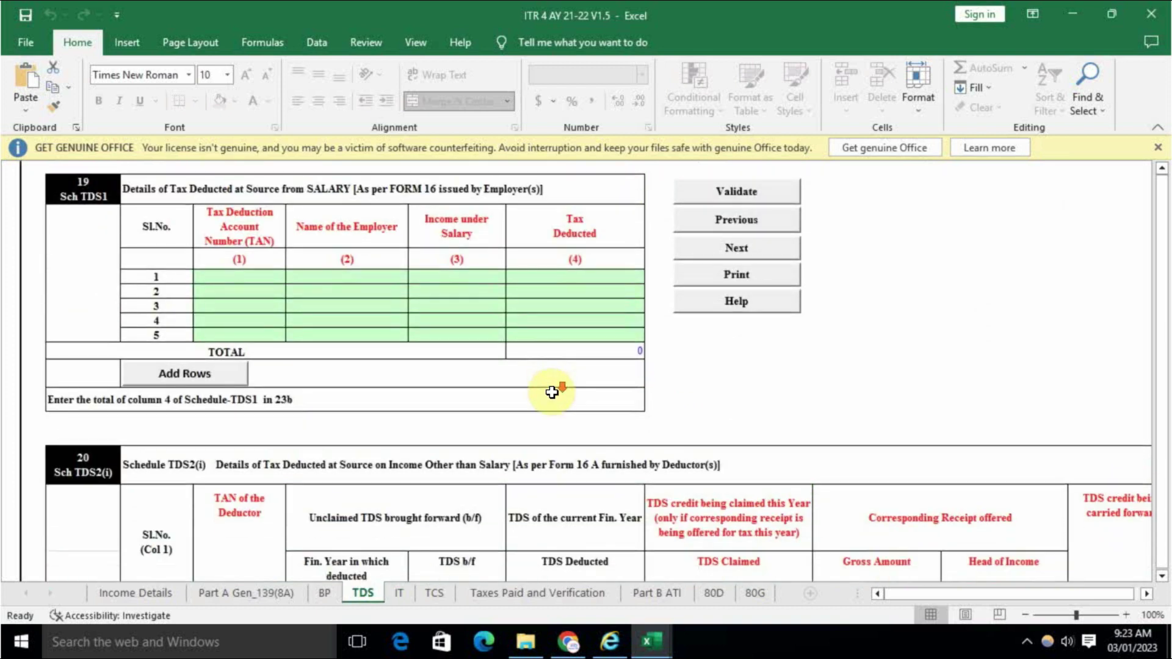
{"action": "scroll", "coordinate": [550, 386], "scroll_direction": "up", "scroll_amount": 6}
{"action": "scroll", "coordinate": [533, 382], "scroll_direction": "up", "scroll_amount": 2}
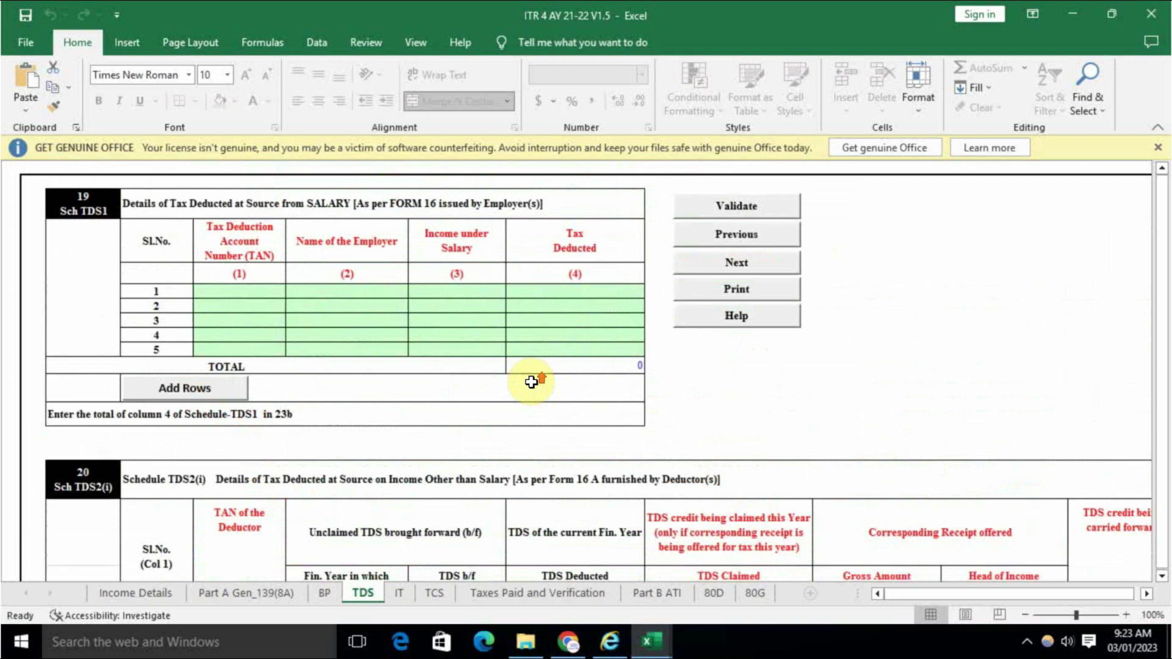
{"action": "left_click", "coordinate": [751, 206]}
{"action": "left_click", "coordinate": [574, 370]}
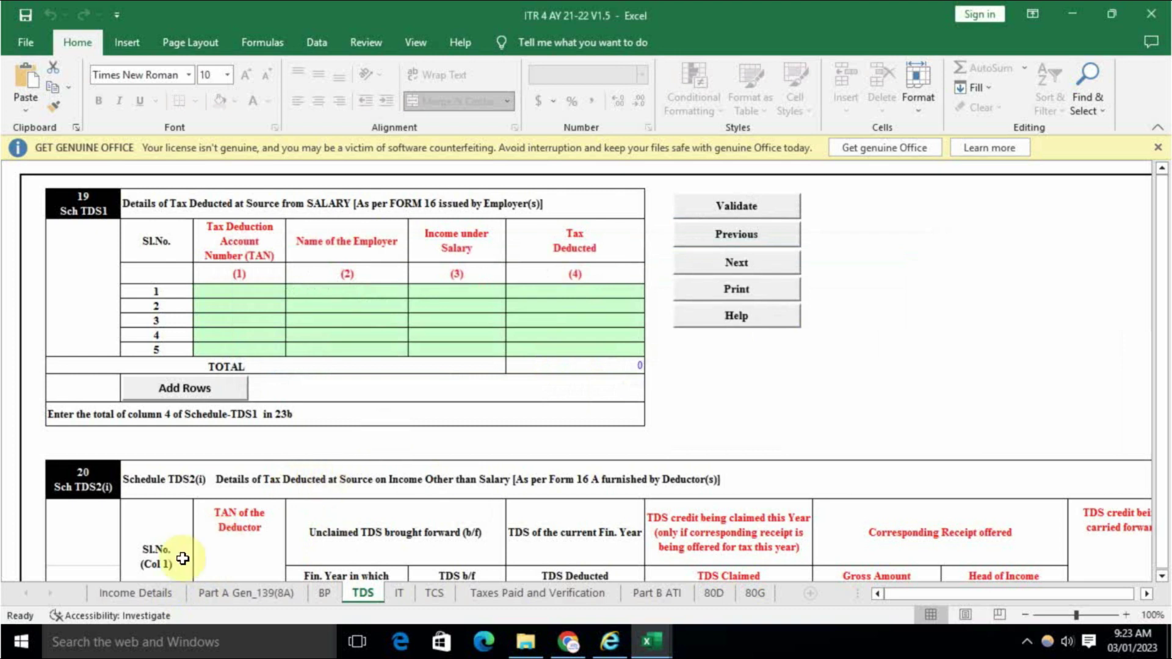
Validate the Income Details sheet and dismiss the resulting alert.
{"action": "left_click", "coordinate": [155, 593]}
{"action": "scroll", "coordinate": [909, 398], "scroll_direction": "up", "scroll_amount": 10}
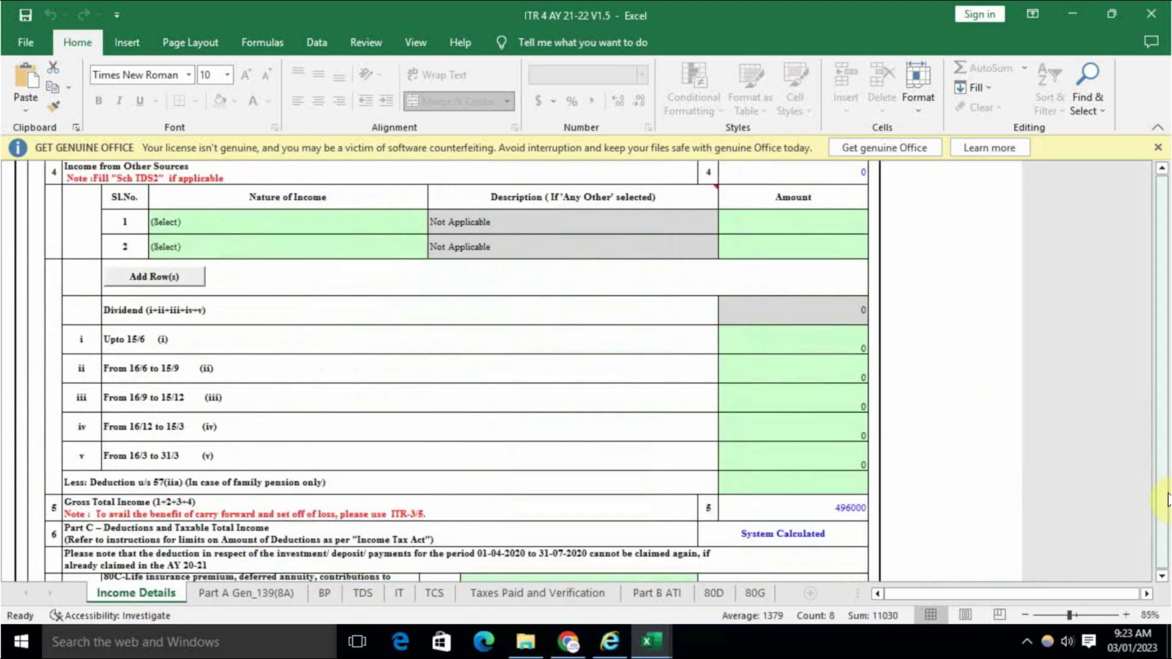
{"action": "left_click_drag", "start_coordinate": [1163, 492], "coordinate": [1147, 338]}
{"action": "left_click", "coordinate": [952, 199]}
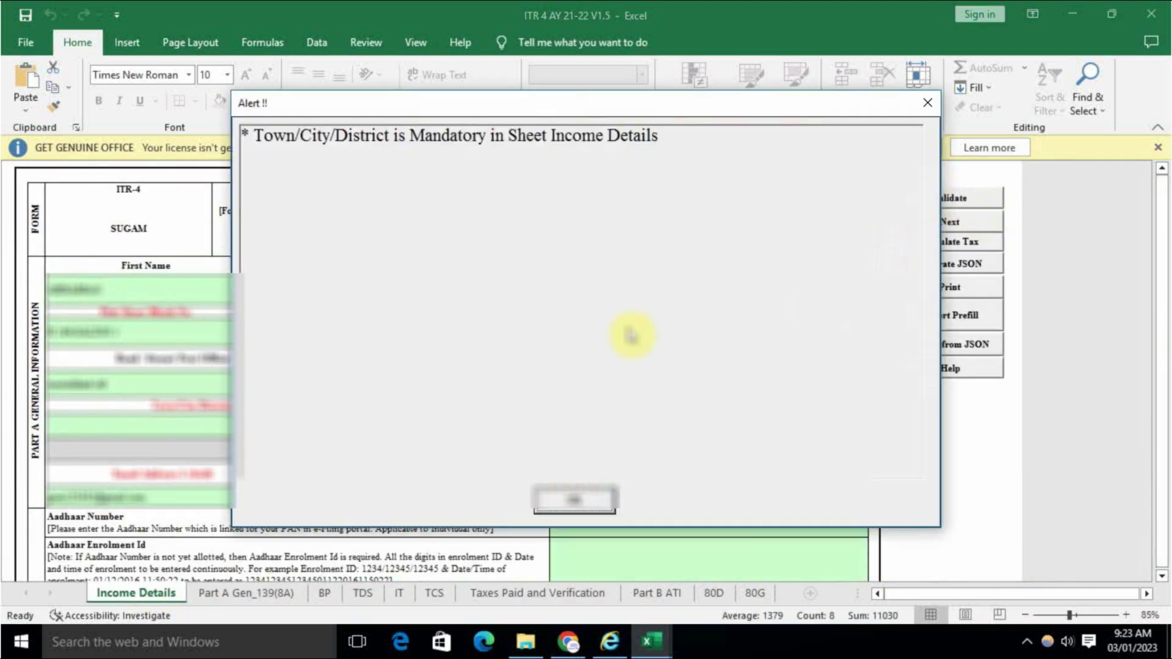
{"action": "left_click", "coordinate": [595, 510]}
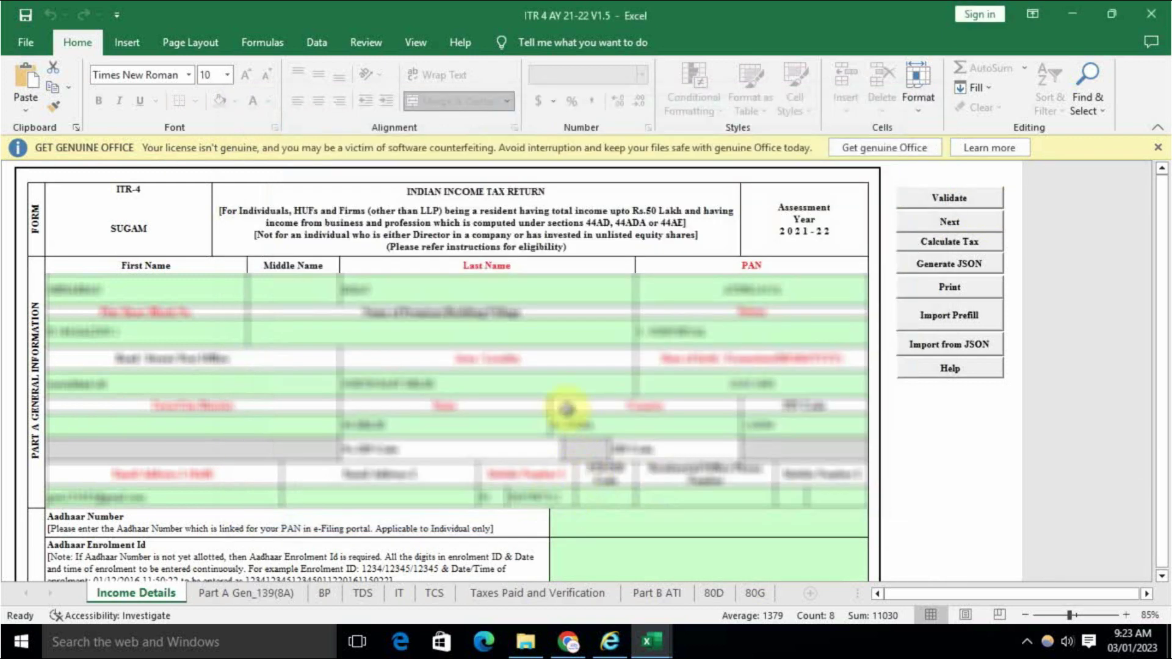
Validate the Part A Gen_139(8A) sheet and dismiss the resulting message.
{"action": "left_click", "coordinate": [244, 601]}
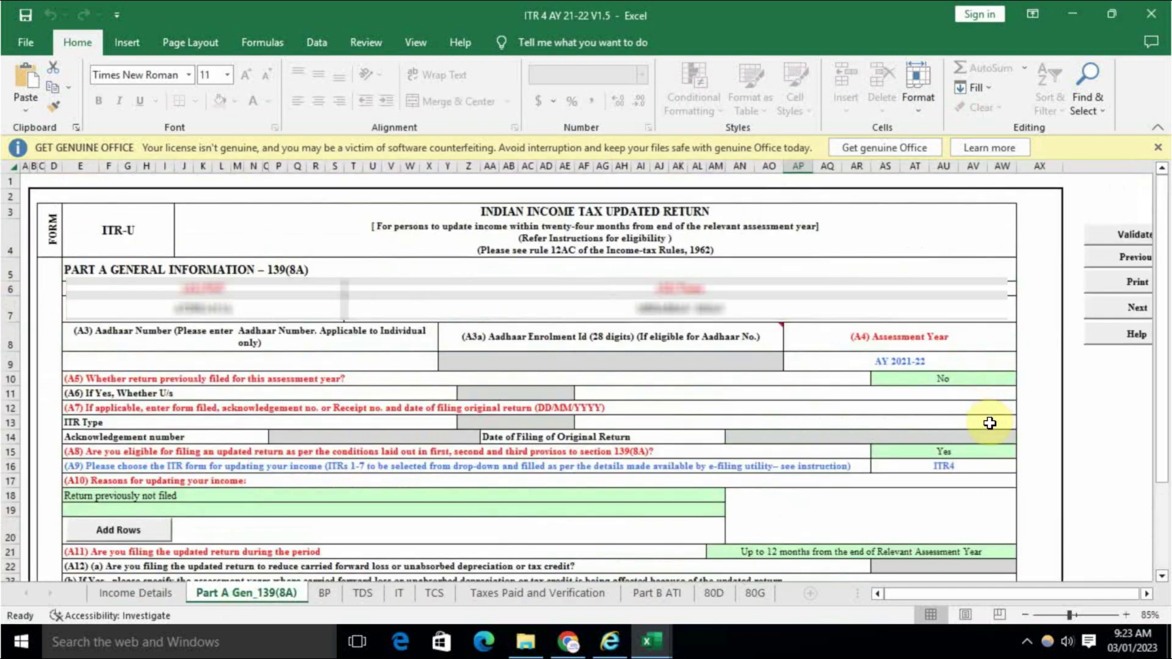
{"action": "left_click_drag", "start_coordinate": [976, 594], "coordinate": [980, 595]}
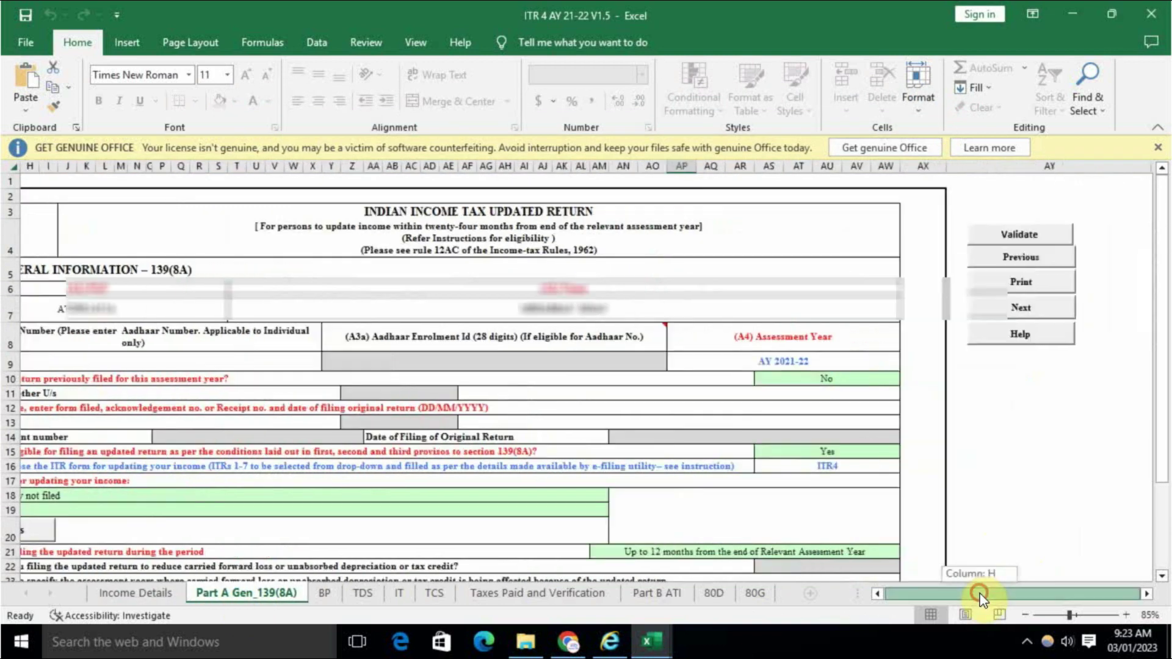
{"action": "left_click", "coordinate": [1038, 235]}
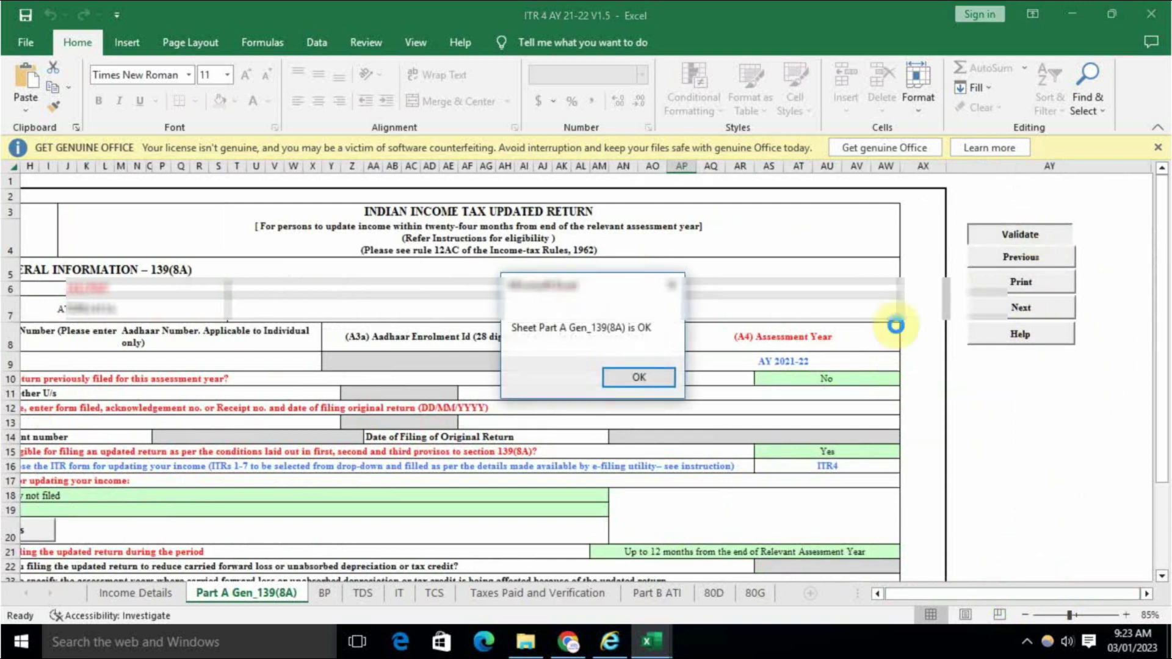
{"action": "left_click", "coordinate": [630, 377]}
Validate the BP sheet, read the alert about its mandatory fields and dismiss it.
{"action": "left_click", "coordinate": [336, 595]}
{"action": "scroll", "coordinate": [956, 346], "scroll_direction": "up", "scroll_amount": 4}
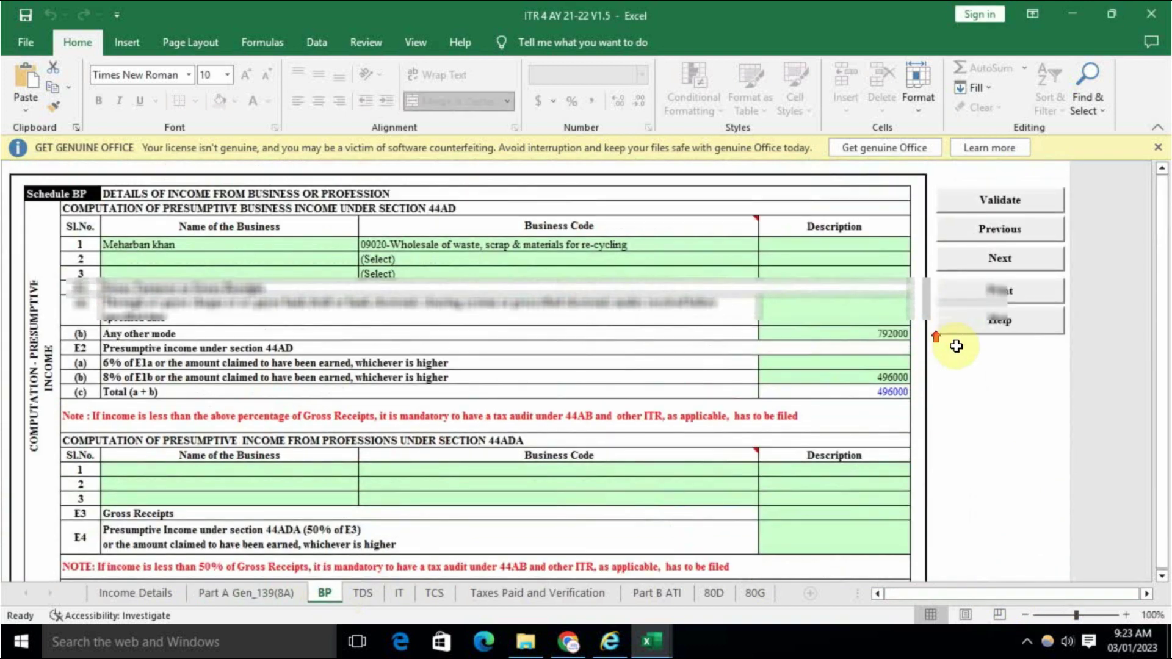
{"action": "left_click", "coordinate": [1021, 194]}
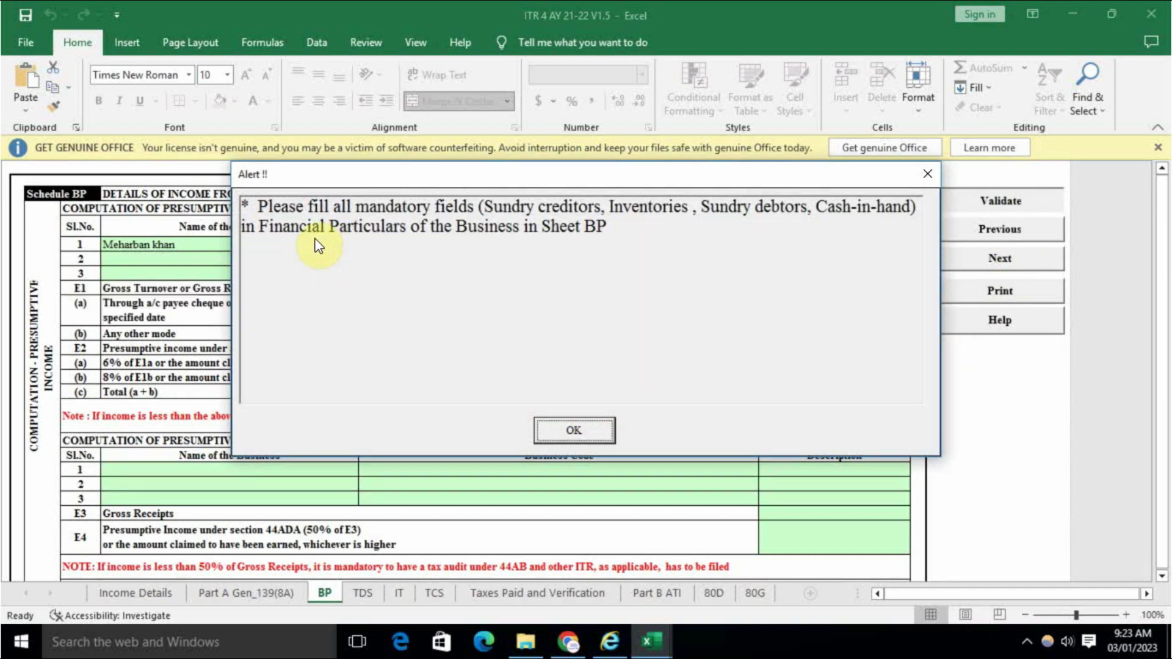
{"action": "left_click", "coordinate": [485, 203]}
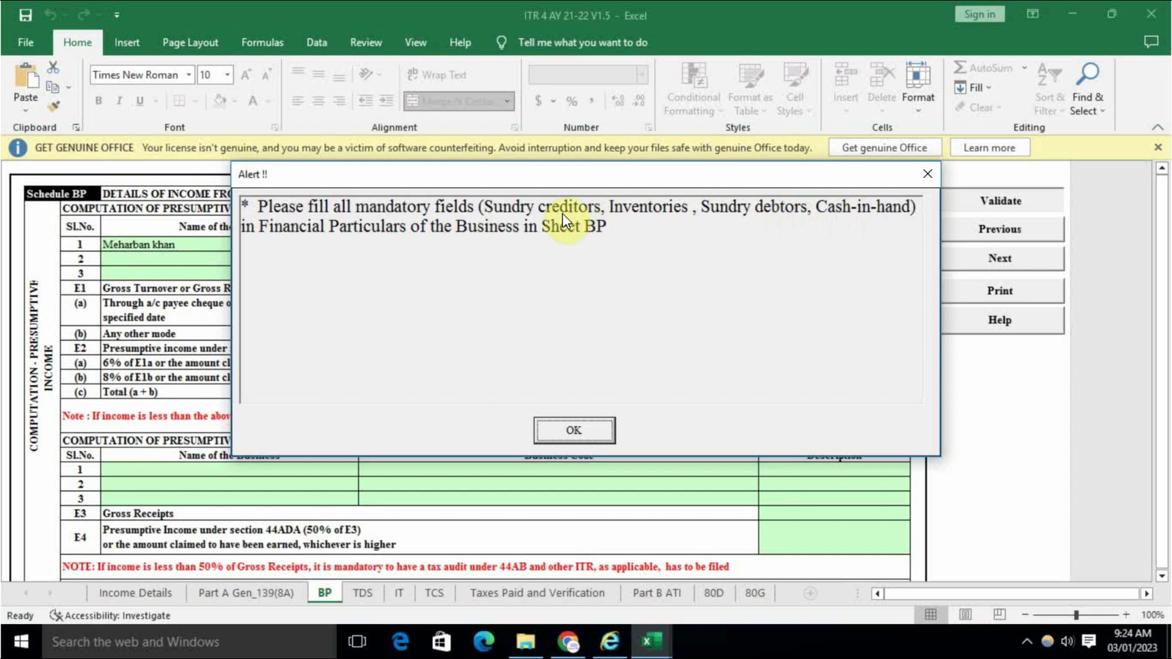
{"action": "left_click", "coordinate": [595, 431]}
Enter 0 for Sundry creditors (E15) and Inventories (E19) in the BP sheet's financial particulars of the business.
{"action": "scroll", "coordinate": [784, 318], "scroll_direction": "down", "scroll_amount": 15}
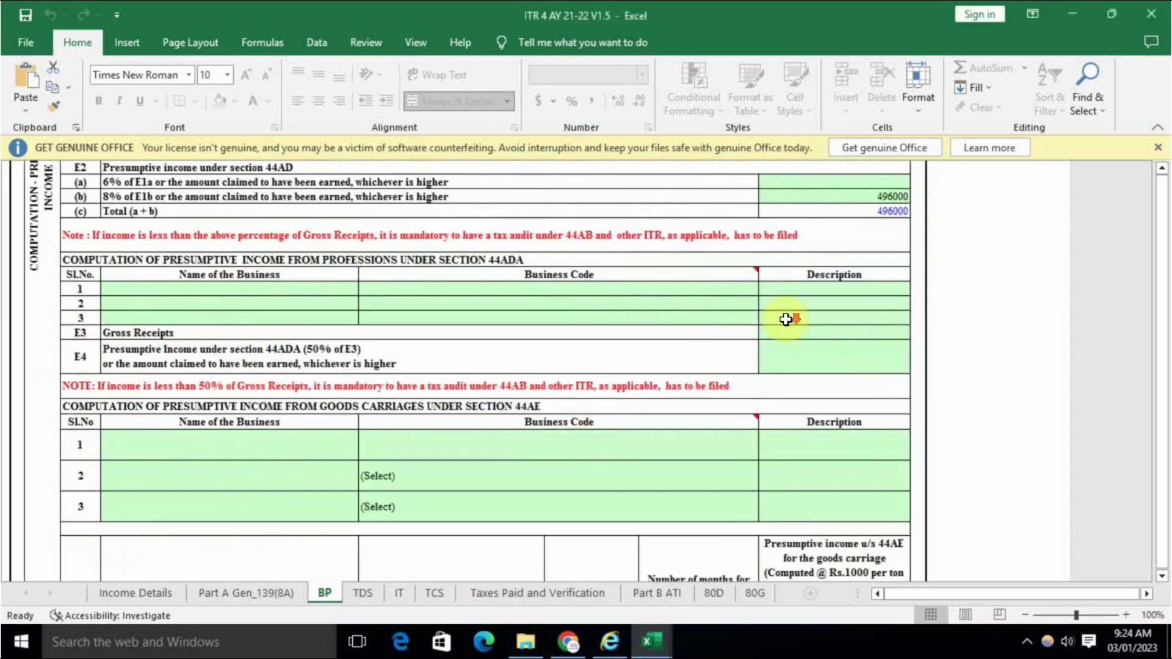
{"action": "scroll", "coordinate": [771, 342], "scroll_direction": "down", "scroll_amount": 3}
{"action": "scroll", "coordinate": [774, 340], "scroll_direction": "up", "scroll_amount": 7}
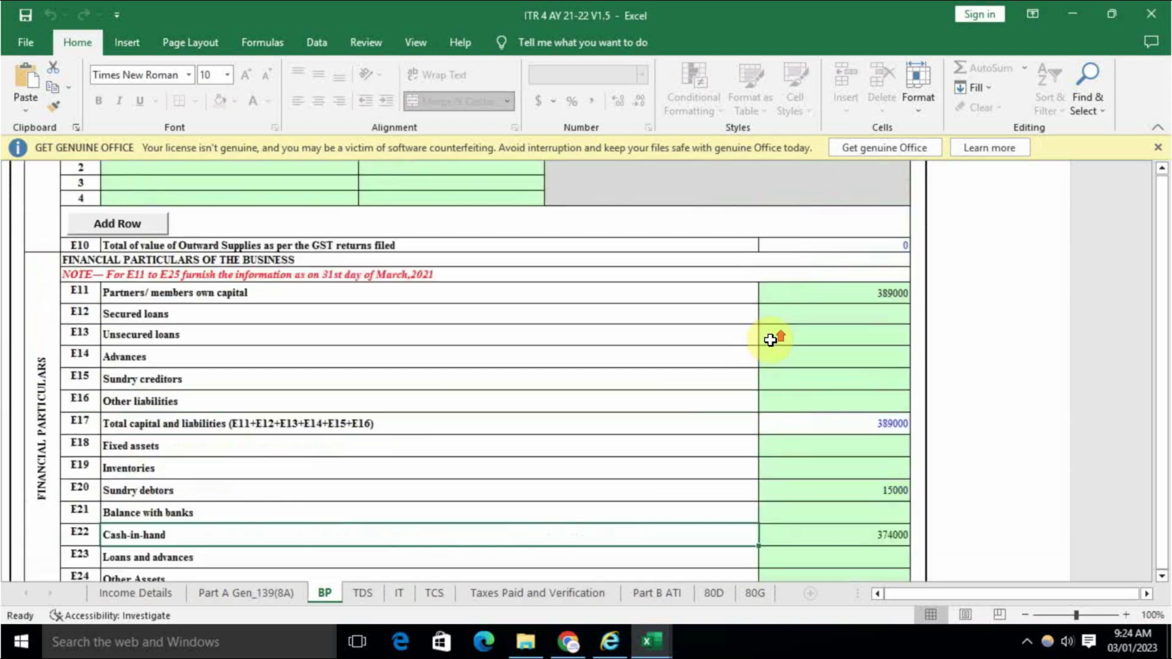
{"action": "left_click", "coordinate": [850, 386]}
{"action": "type", "text": "0"}
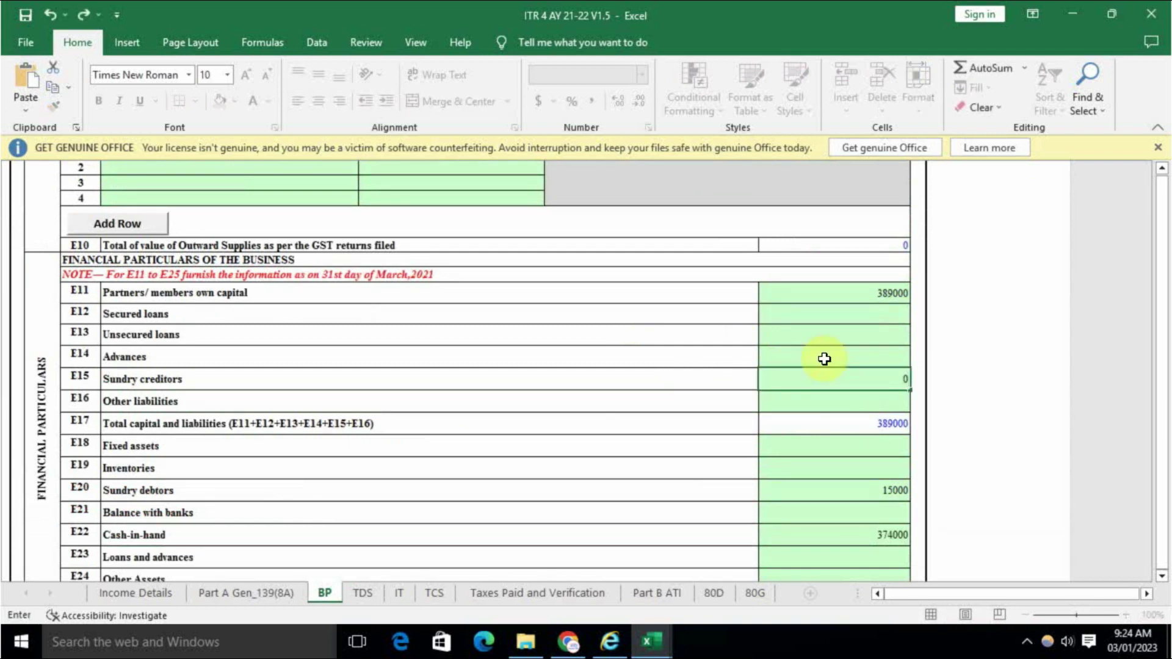
{"action": "left_click", "coordinate": [712, 381]}
{"action": "scroll", "coordinate": [711, 381], "scroll_direction": "down", "scroll_amount": 1}
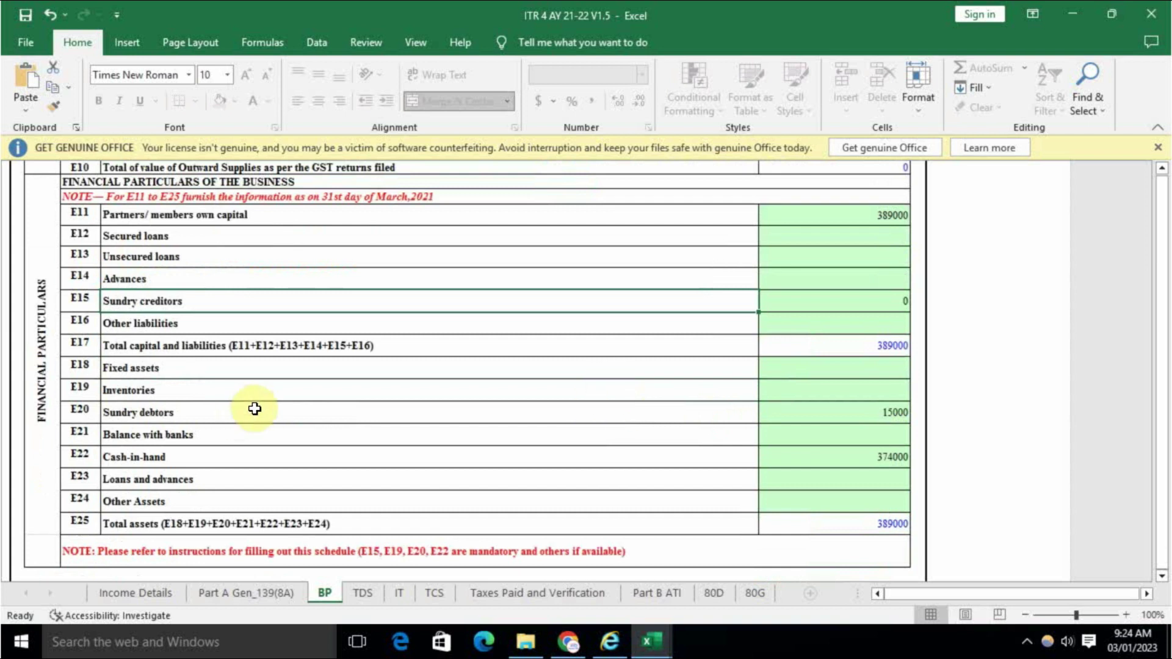
{"action": "left_click", "coordinate": [872, 390]}
{"action": "type", "text": "0"}
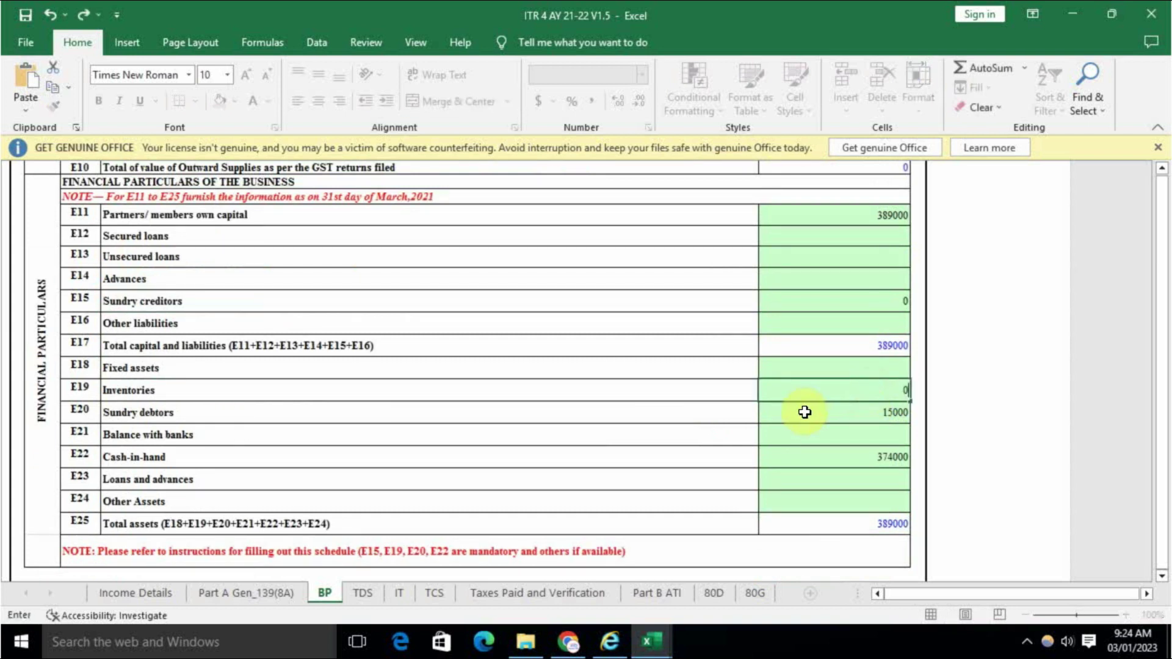
{"action": "left_click", "coordinate": [816, 366]}
Validate the BP sheet again with the completed financial particulars and dismiss the alert.
{"action": "scroll", "coordinate": [850, 413], "scroll_direction": "up", "scroll_amount": 15}
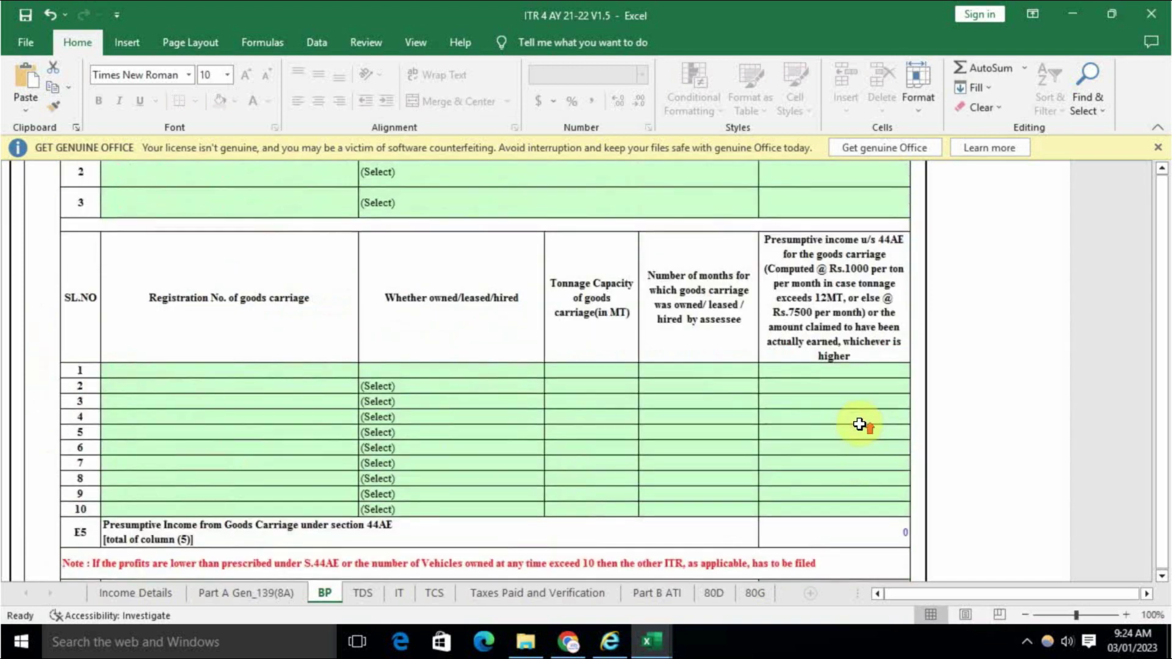
{"action": "scroll", "coordinate": [905, 398], "scroll_direction": "up", "scroll_amount": 1}
{"action": "left_click", "coordinate": [1001, 203]}
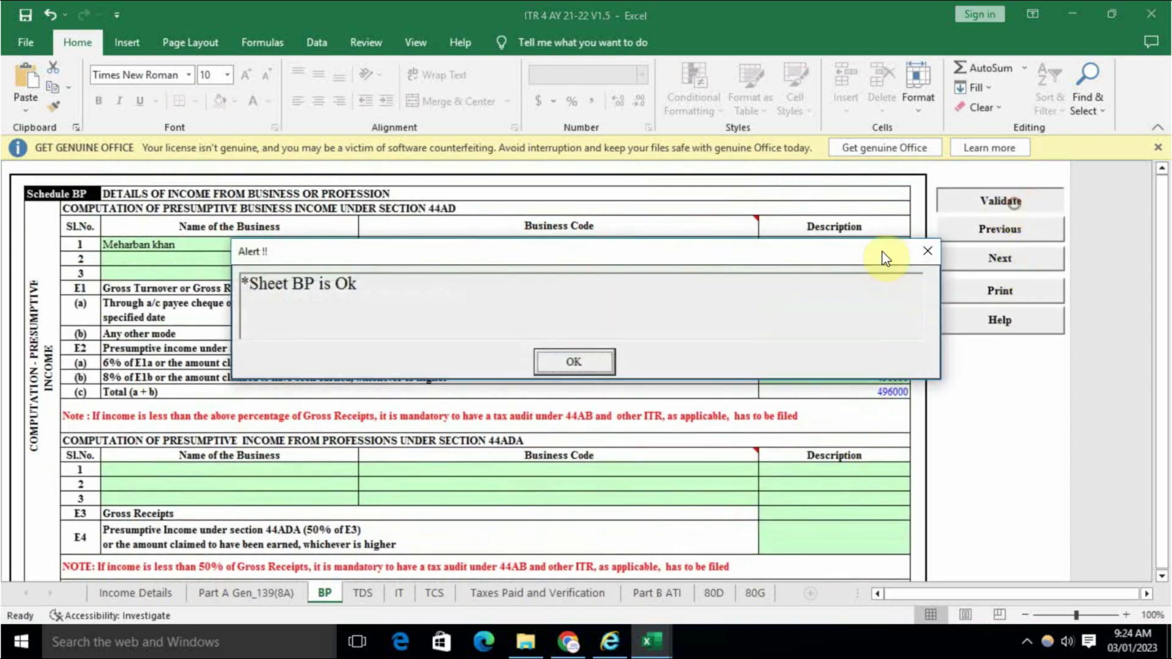
{"action": "left_click", "coordinate": [608, 362]}
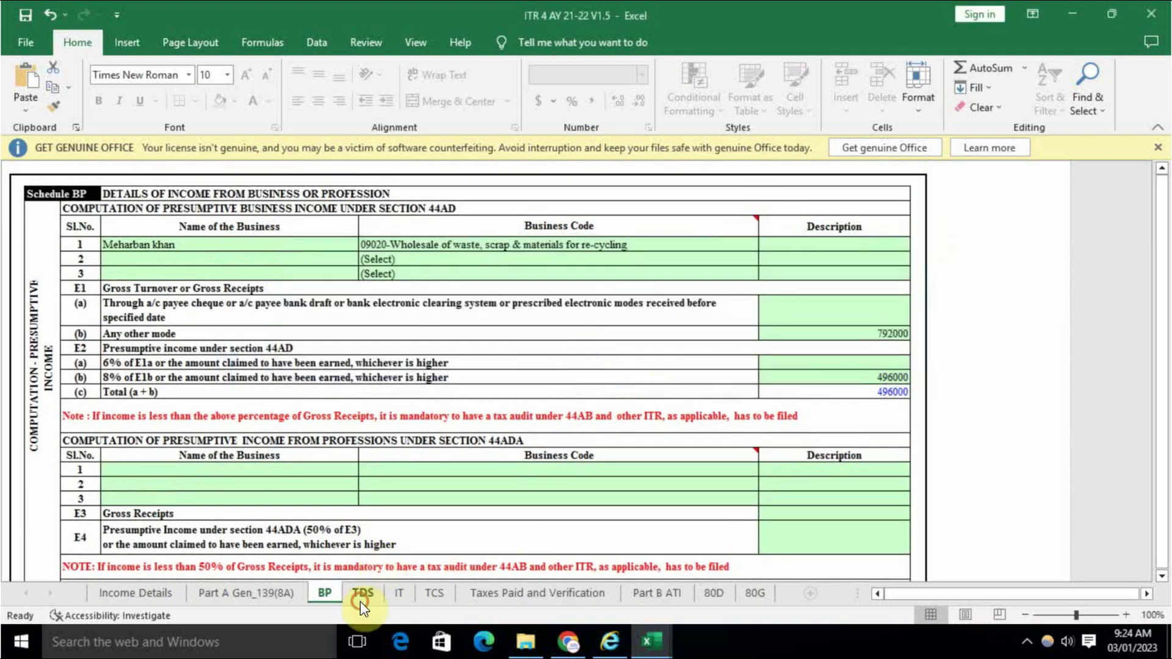
Open the TDS sheet, dismiss its reminder, and validate it with the schedules left blank.
{"action": "left_click", "coordinate": [363, 593]}
{"action": "left_click", "coordinate": [574, 363]}
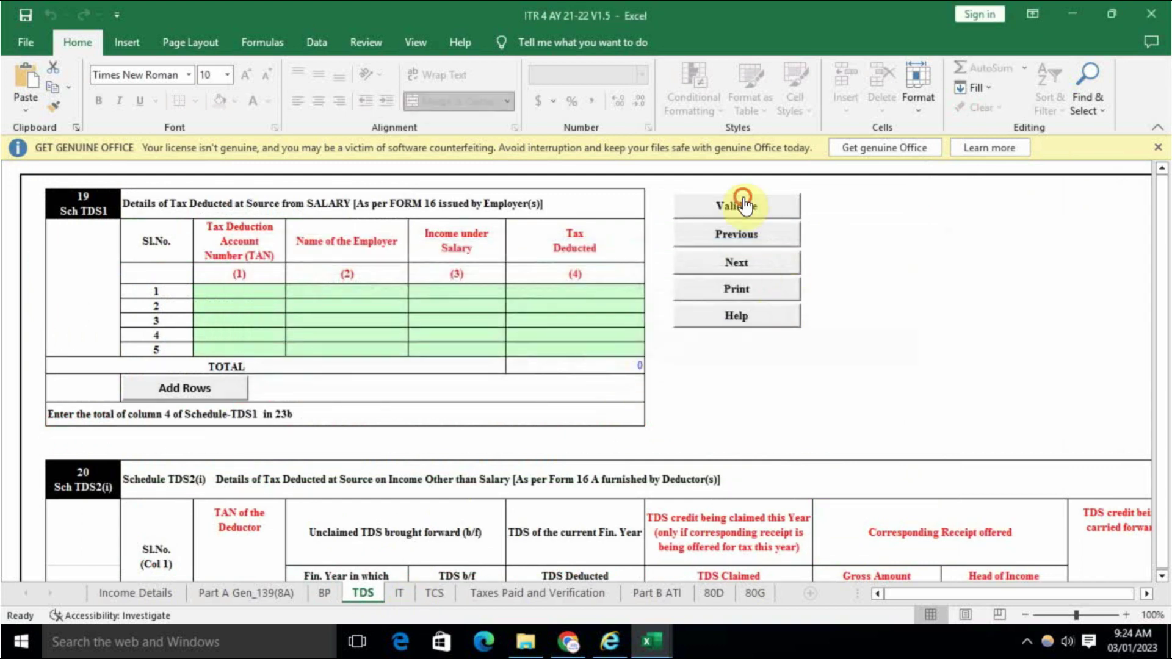
{"action": "left_click", "coordinate": [737, 206]}
{"action": "left_click", "coordinate": [565, 371]}
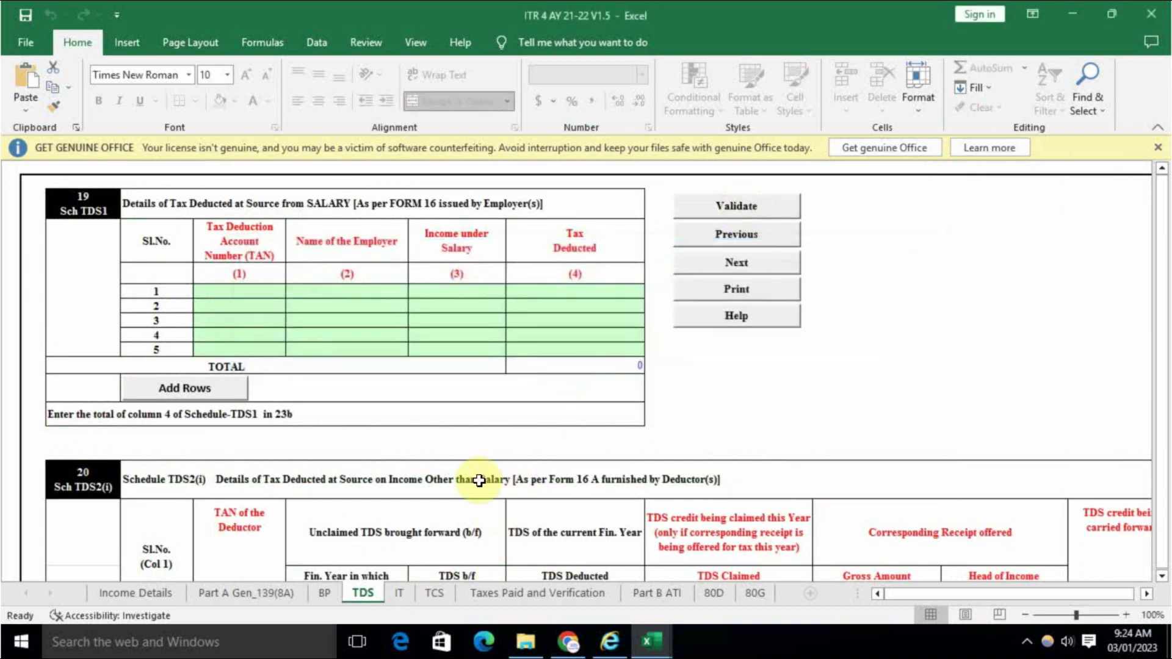
Validate the IT sheet without entering any advance or self-assessment tax payments, dismissing its alerts.
{"action": "left_click", "coordinate": [399, 593]}
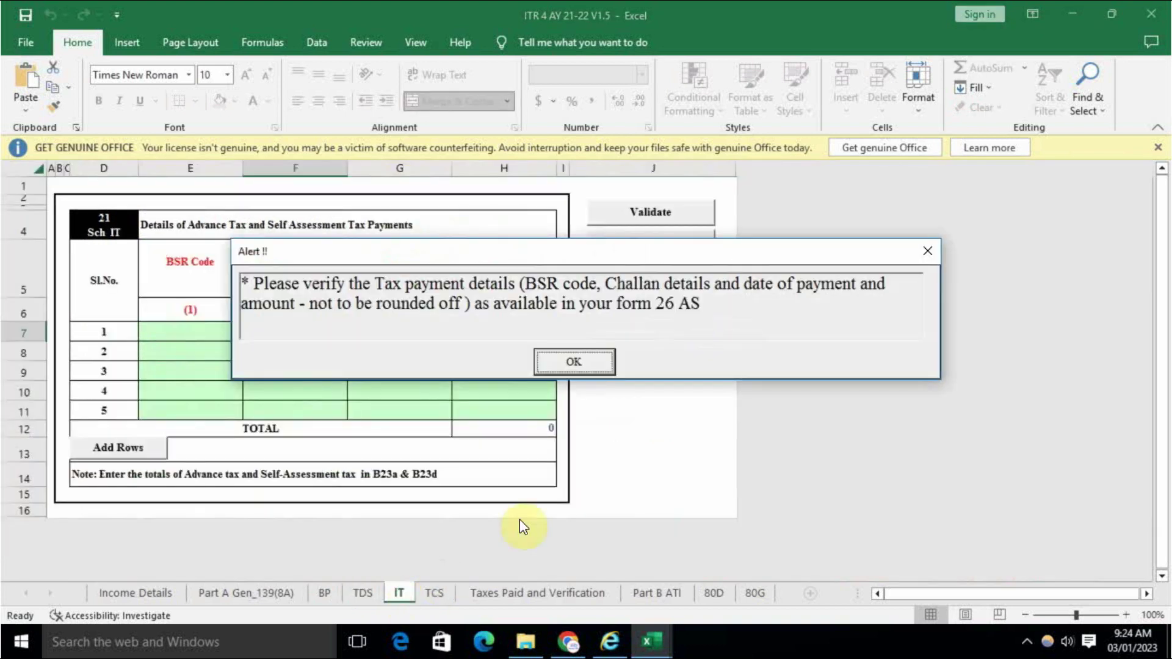
{"action": "left_click", "coordinate": [588, 363]}
{"action": "left_click", "coordinate": [771, 415]}
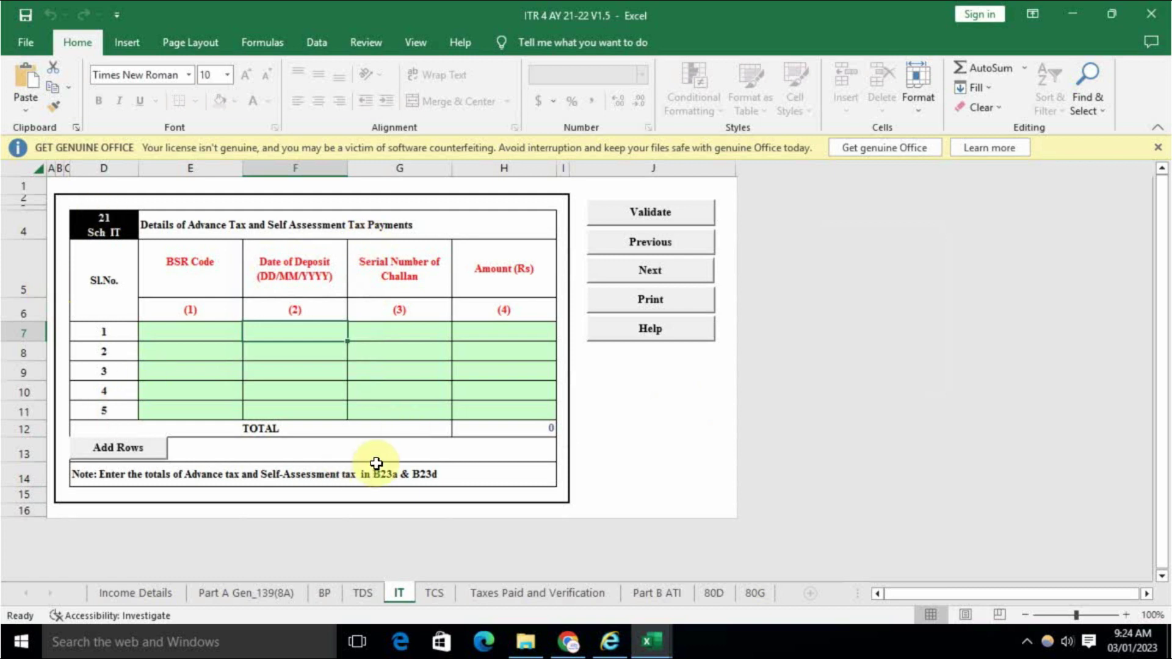
{"action": "left_click", "coordinate": [650, 212]}
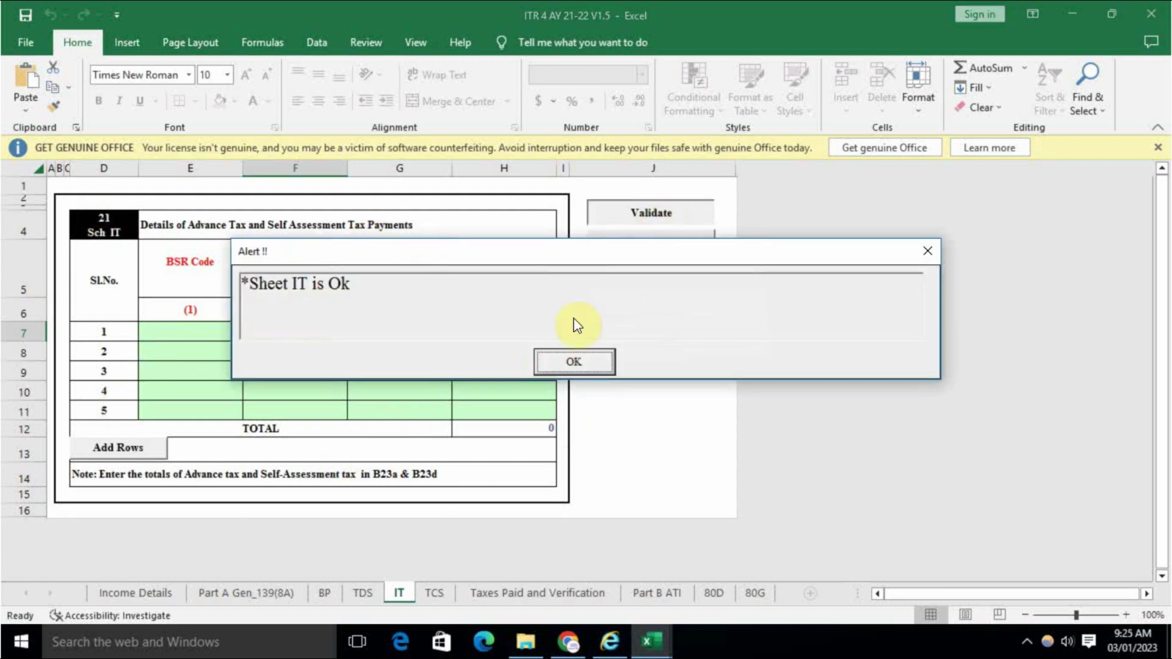
{"action": "left_click", "coordinate": [589, 365]}
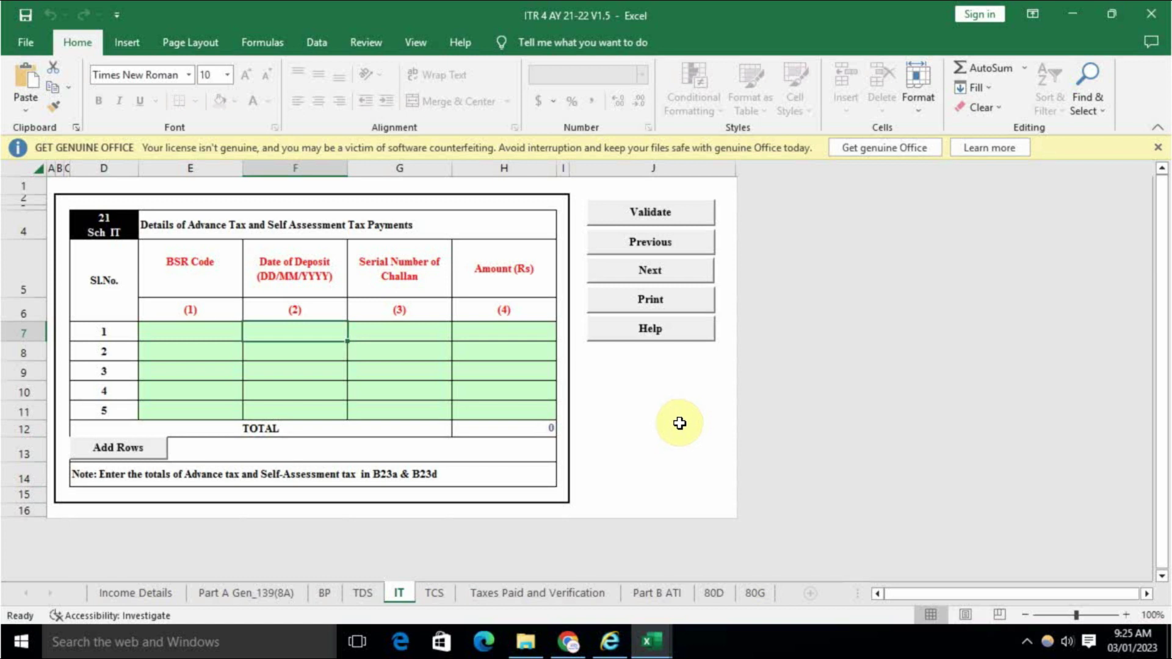
Validate the TCS sheet with the tax collected at source schedule left blank, dismissing its alerts.
{"action": "left_click", "coordinate": [449, 585]}
{"action": "left_click", "coordinate": [570, 361]}
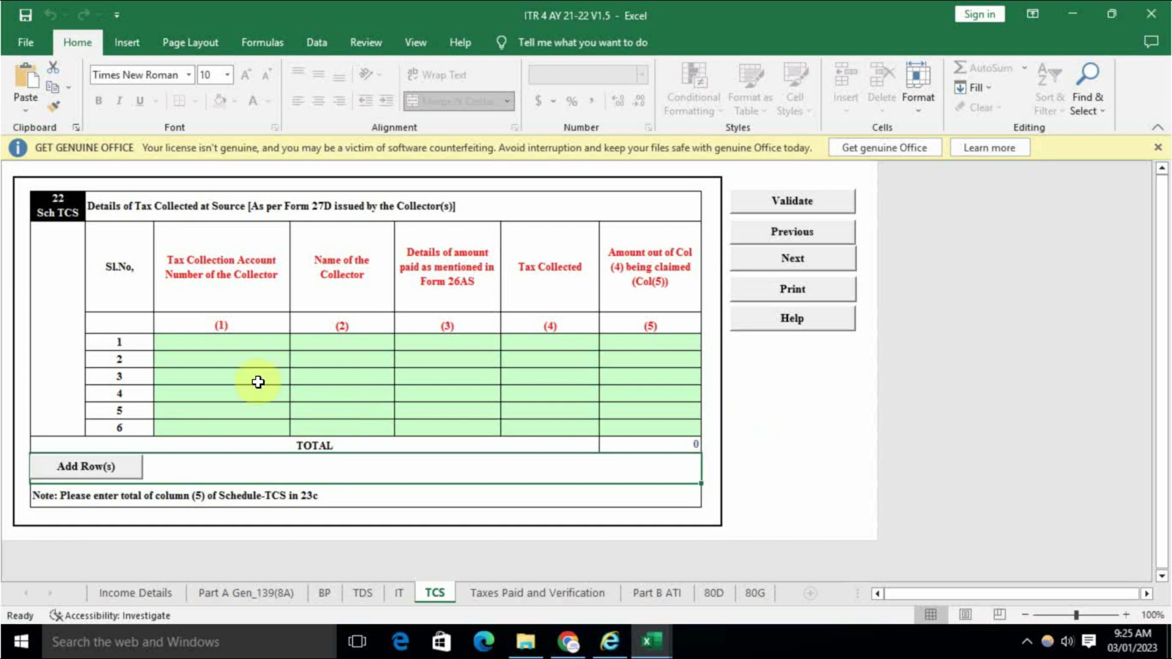
{"action": "left_click", "coordinate": [506, 593]}
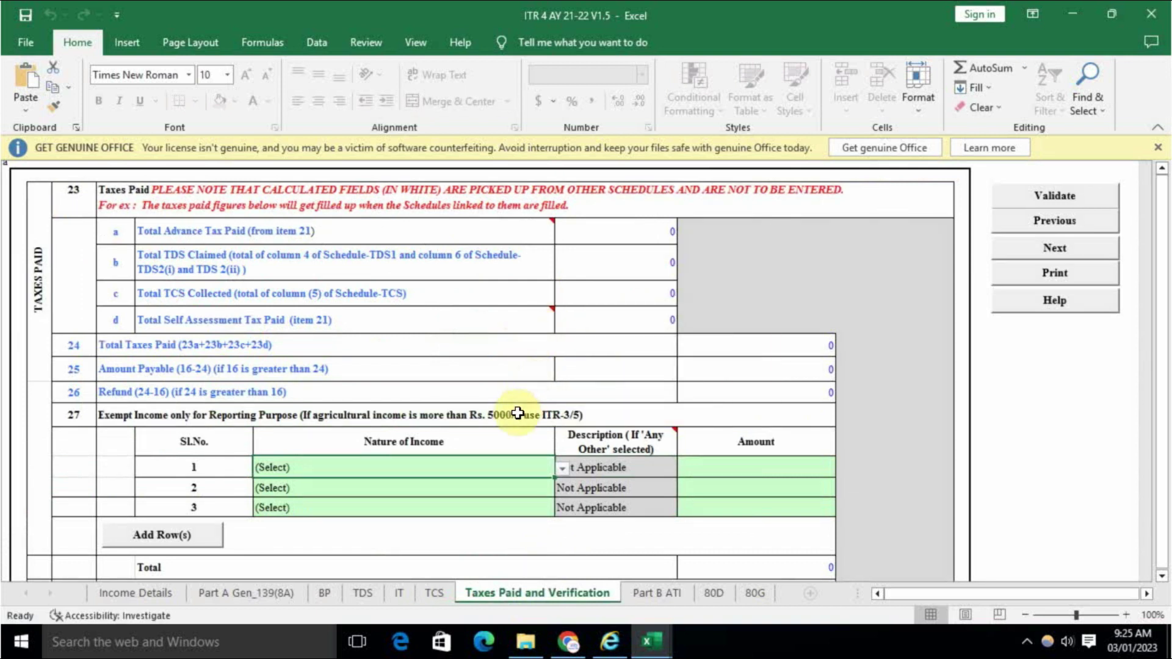
{"action": "left_click", "coordinate": [434, 591]}
{"action": "left_click", "coordinate": [574, 366]}
{"action": "left_click", "coordinate": [804, 207]}
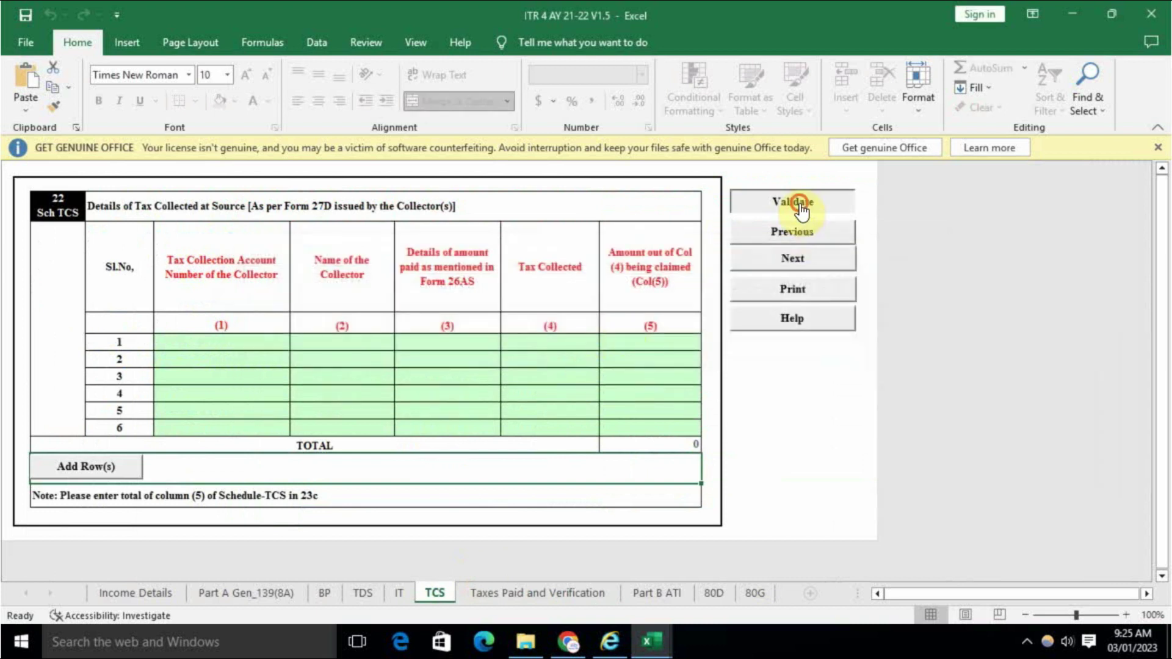
{"action": "left_click", "coordinate": [571, 361]}
Enter DELHI as the verification place on the Taxes Paid and Verification sheet, then validate the sheet and dismiss the alert.
{"action": "left_click", "coordinate": [534, 591]}
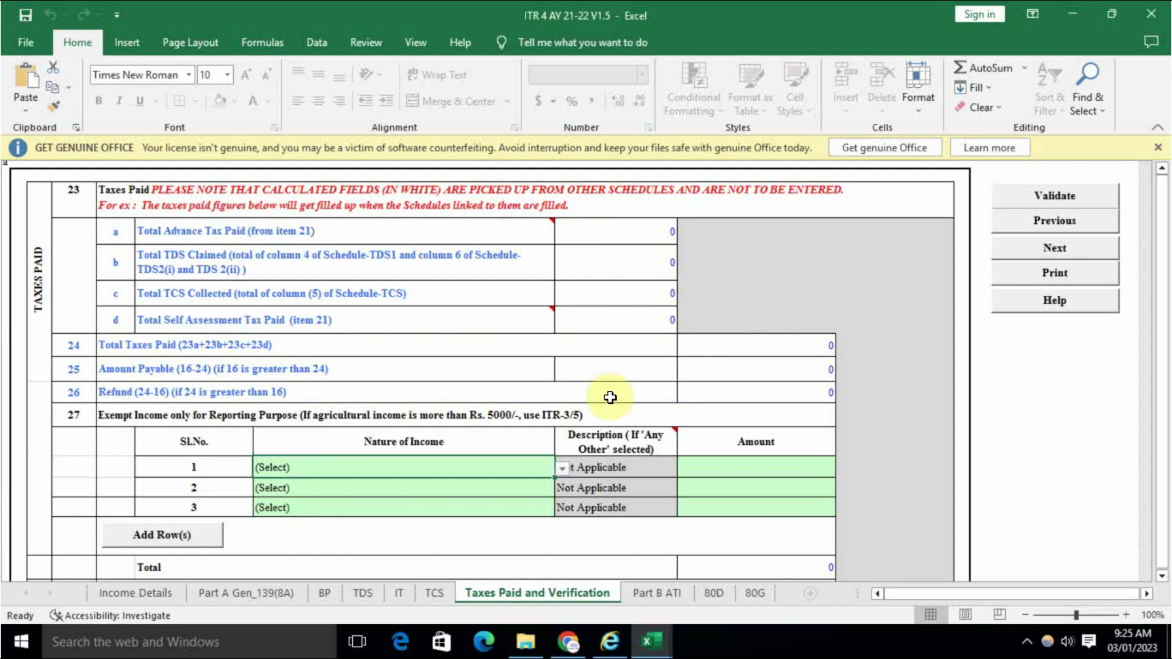
{"action": "scroll", "coordinate": [613, 398], "scroll_direction": "down", "scroll_amount": 5}
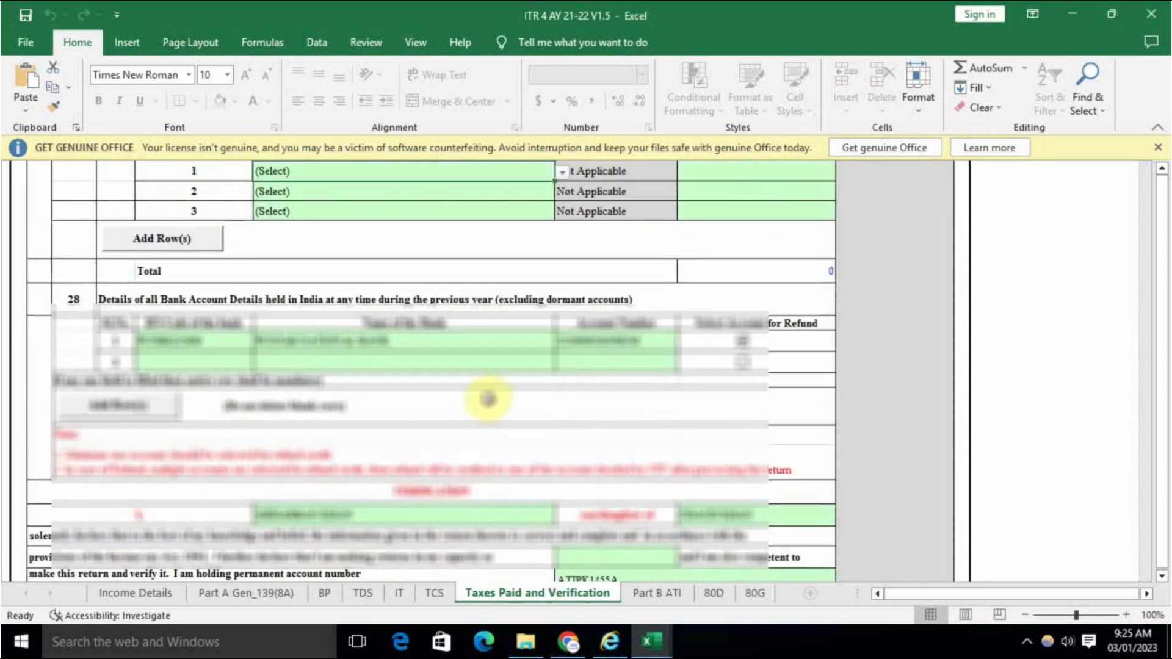
{"action": "scroll", "coordinate": [550, 390], "scroll_direction": "down", "scroll_amount": 3}
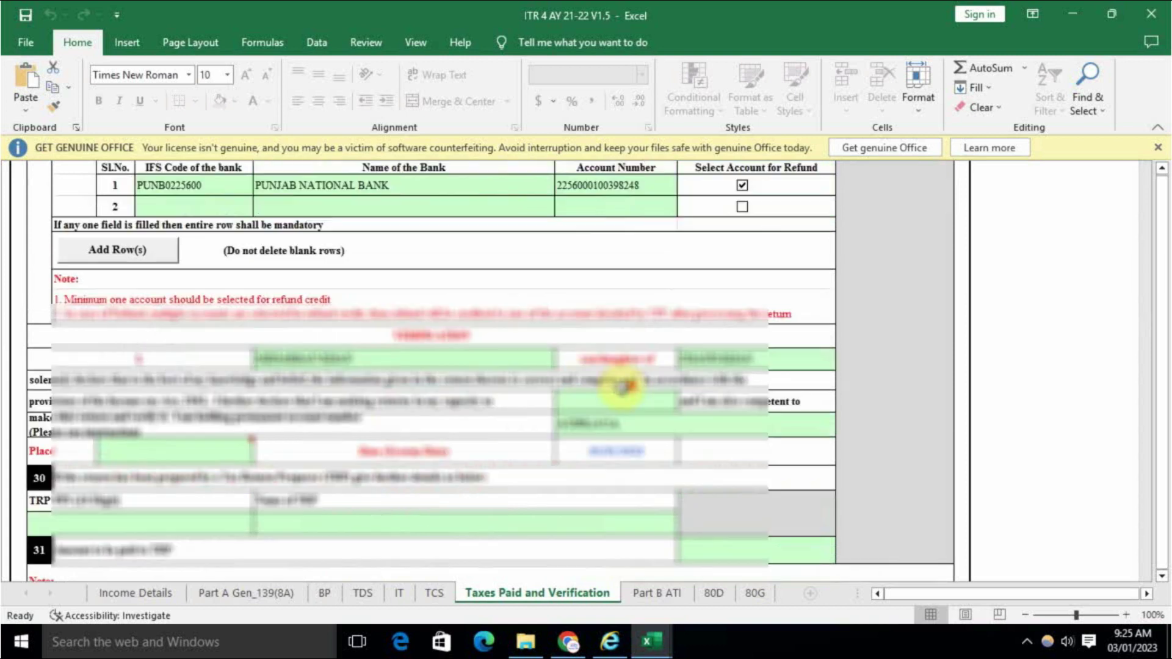
{"action": "scroll", "coordinate": [422, 403], "scroll_direction": "down", "scroll_amount": 3}
{"action": "scroll", "coordinate": [686, 450], "scroll_direction": "up", "scroll_amount": 9}
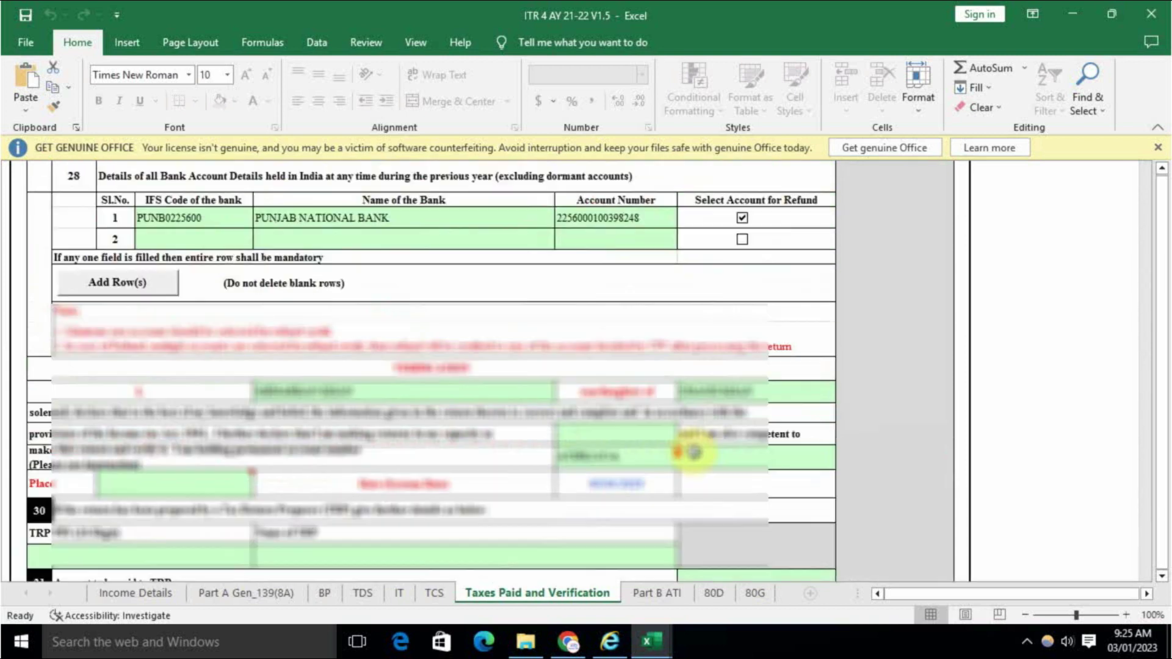
{"action": "scroll", "coordinate": [478, 411], "scroll_direction": "down", "scroll_amount": 9}
{"action": "left_click", "coordinate": [184, 326]}
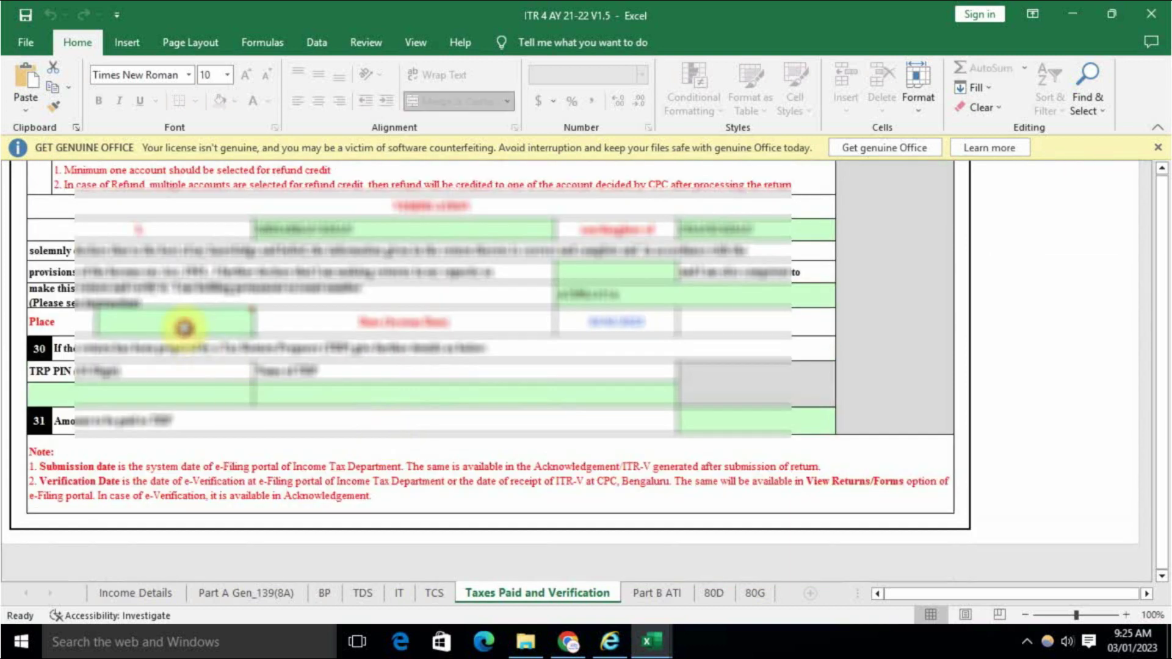
{"action": "type", "text": "B"}
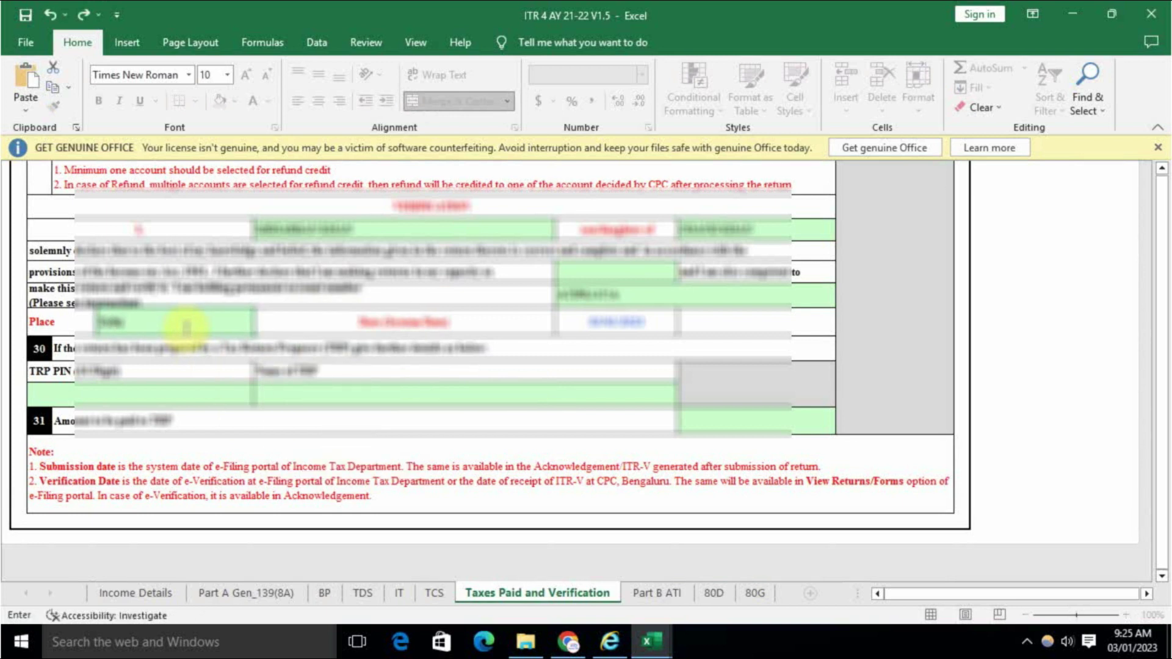
{"action": "key", "text": "Return"}
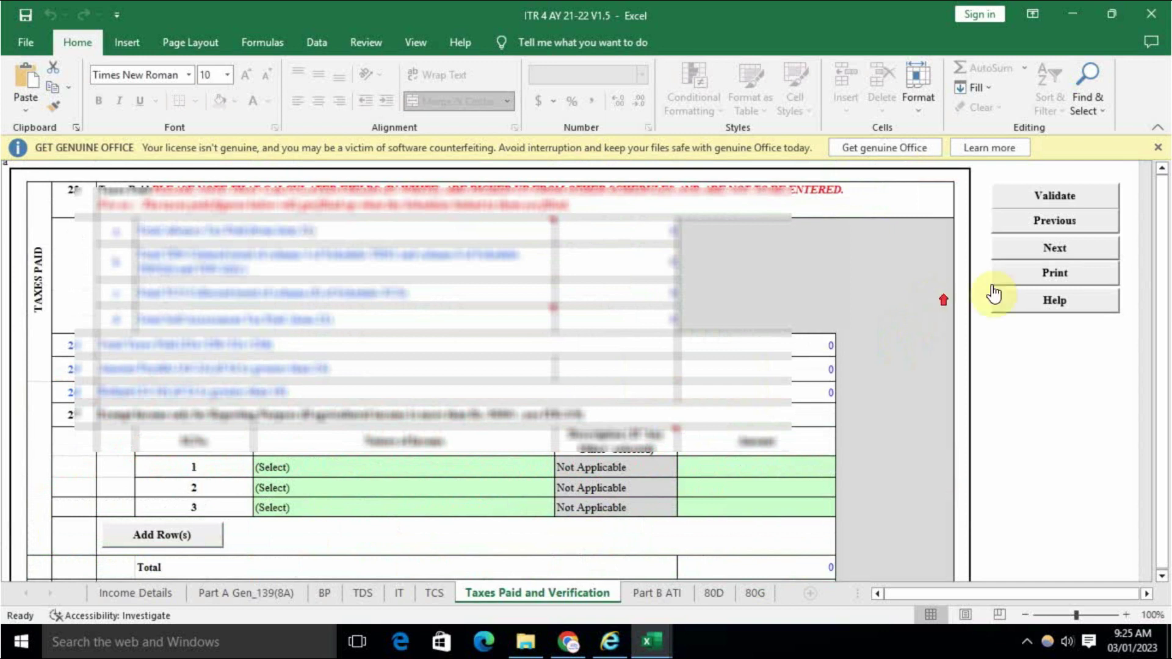
{"action": "left_click", "coordinate": [1070, 195]}
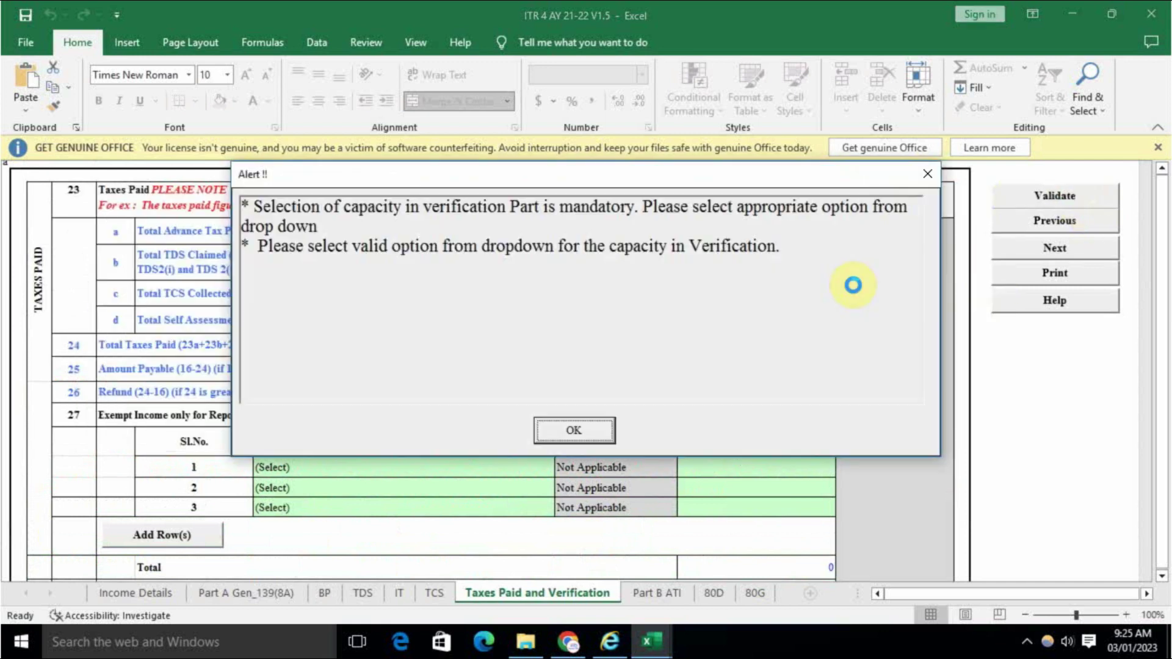
{"action": "left_click", "coordinate": [574, 431]}
Set the capacity in which the return is made to "Self" in the Verification section.
{"action": "scroll", "coordinate": [412, 414], "scroll_direction": "down", "scroll_amount": 6}
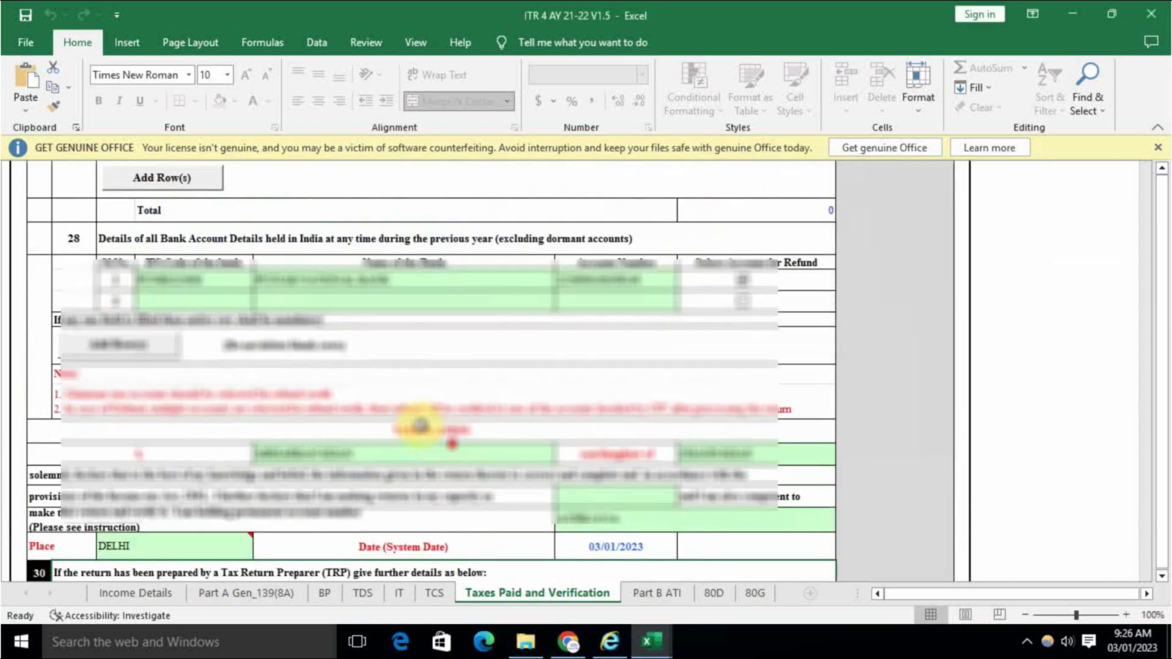
{"action": "scroll", "coordinate": [391, 394], "scroll_direction": "down", "scroll_amount": 1}
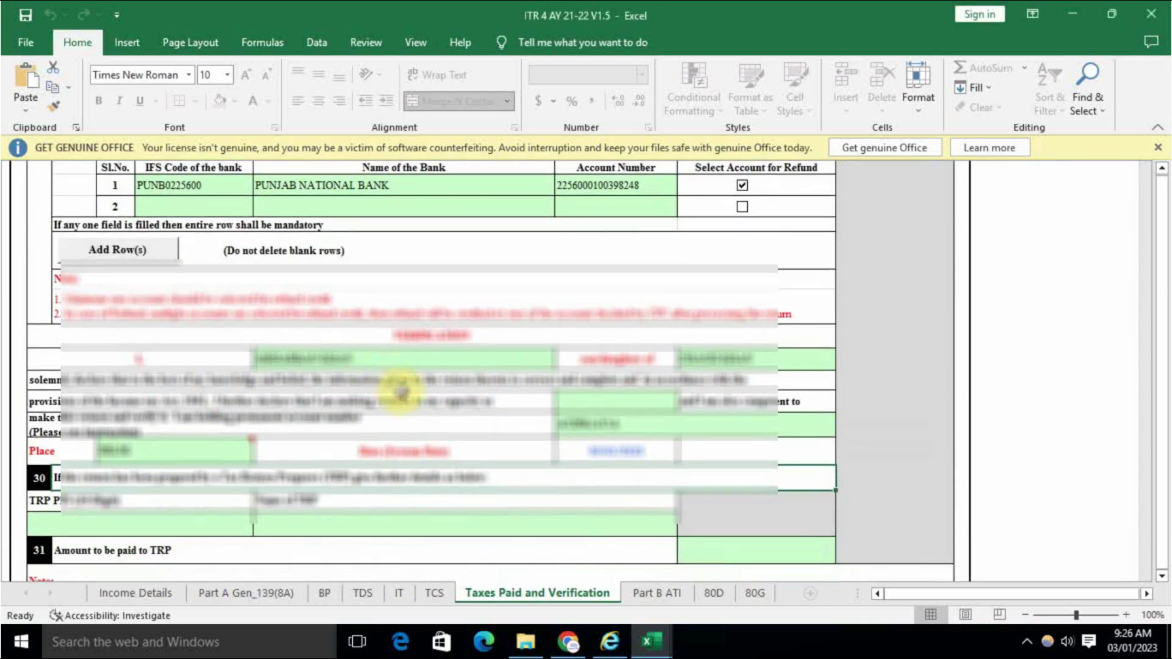
{"action": "left_click", "coordinate": [594, 401]}
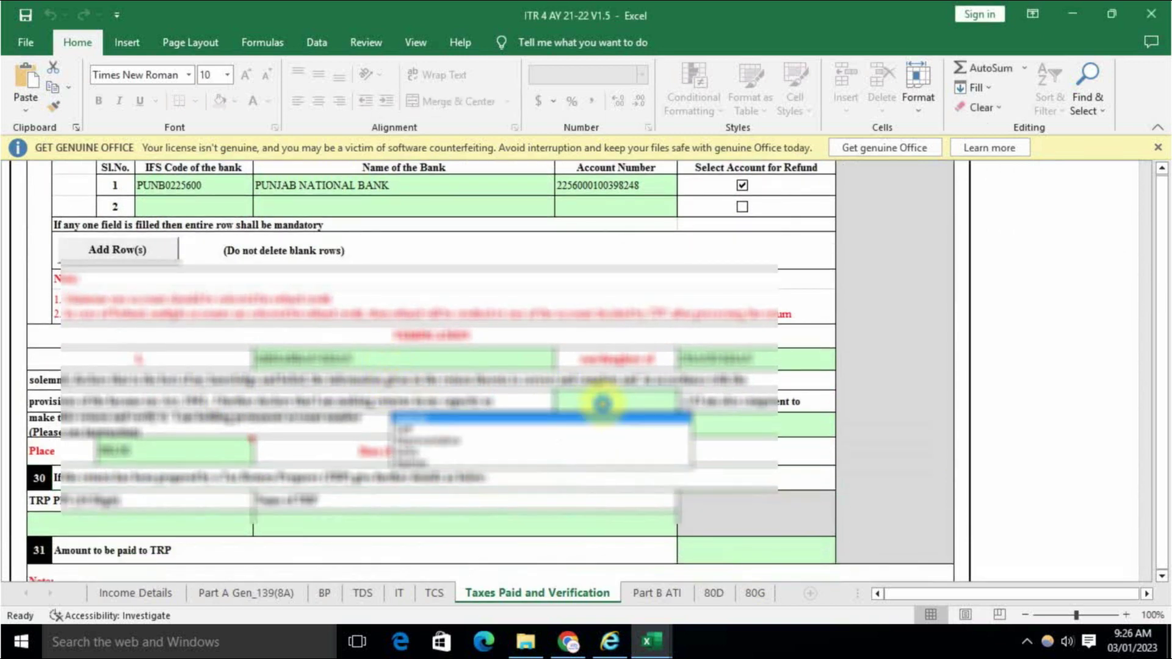
{"action": "left_click", "coordinate": [470, 435]}
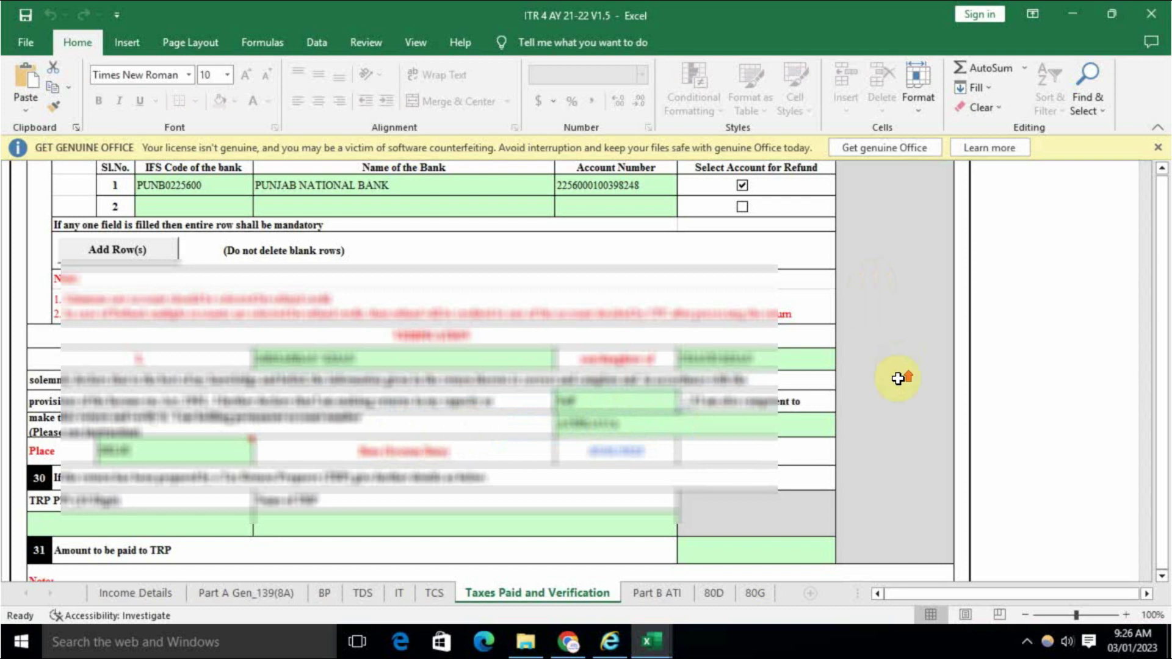
Validate the Taxes Paid and Verification sheet again and dismiss the alert.
{"action": "scroll", "coordinate": [909, 373], "scroll_direction": "up", "scroll_amount": 10}
{"action": "left_click", "coordinate": [1074, 197]}
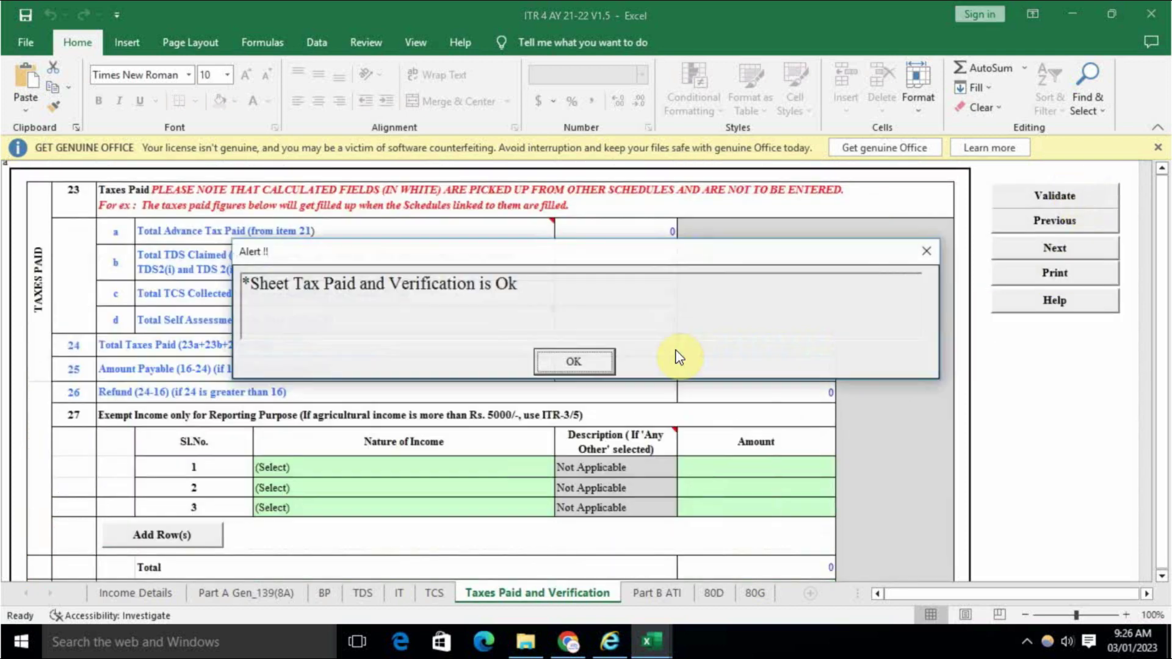
{"action": "left_click", "coordinate": [570, 361]}
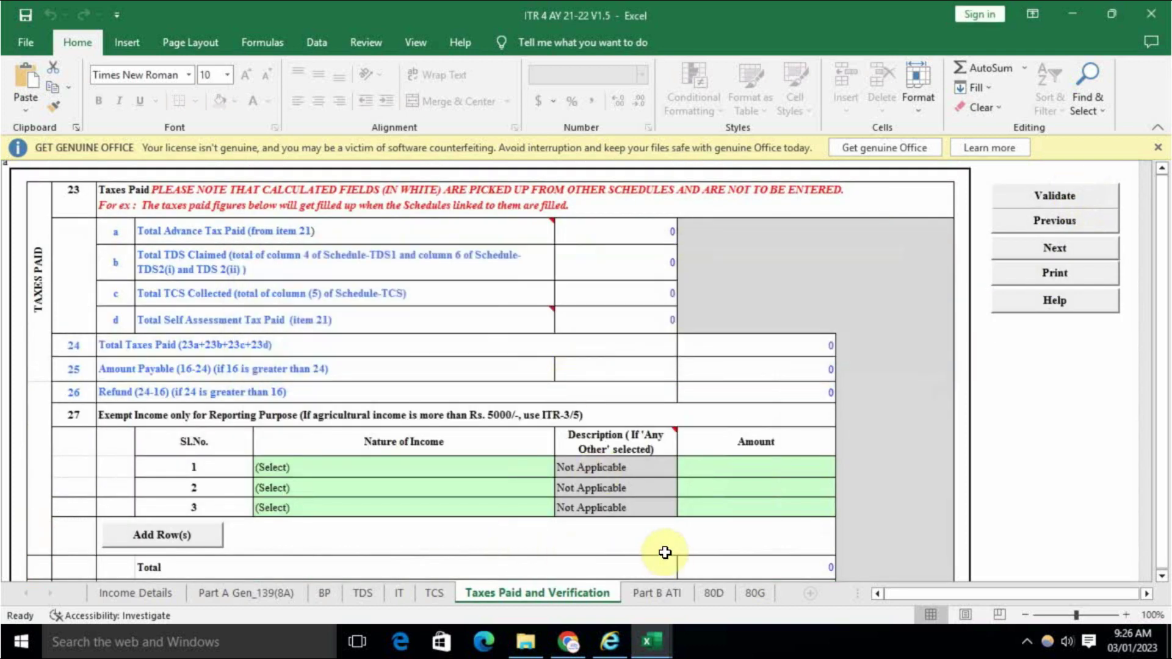
Review the Part B ATI sheet's computation of updated income and tax payable, including its tax payment detail tables.
{"action": "left_click", "coordinate": [660, 597]}
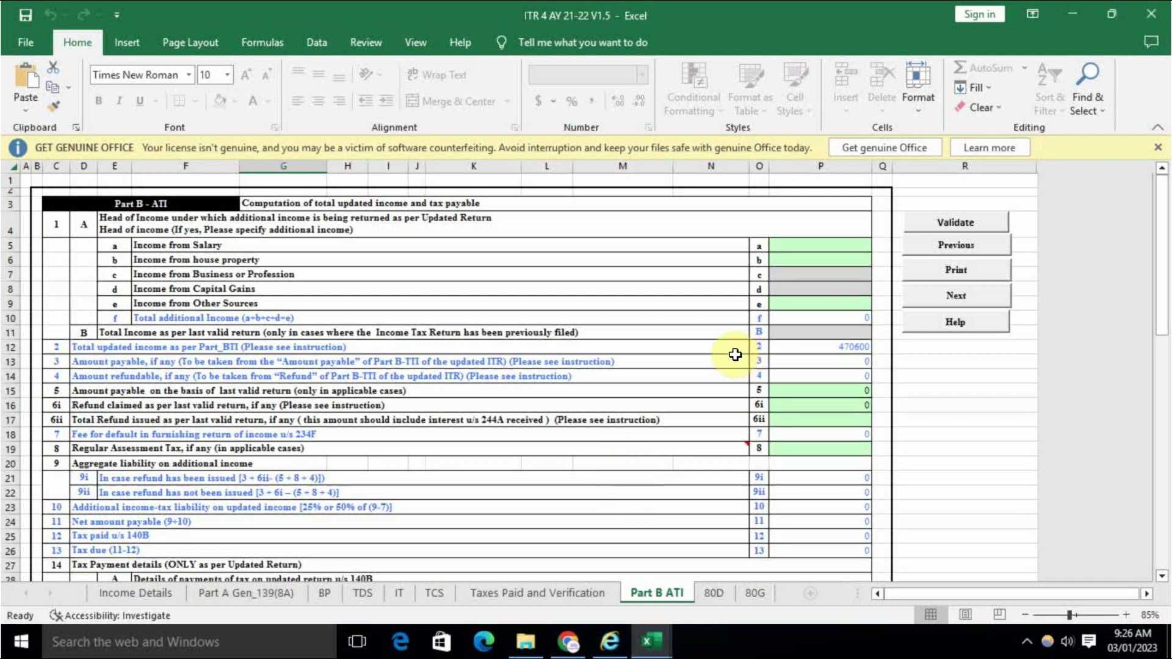
{"action": "left_click", "coordinate": [818, 347]}
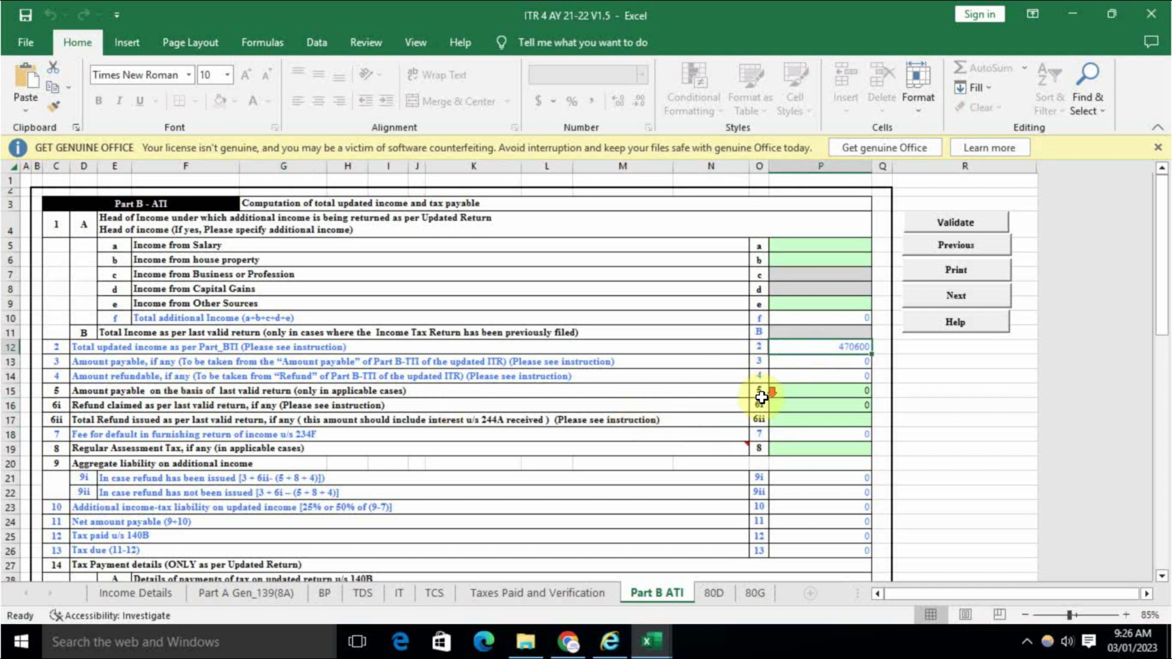
{"action": "scroll", "coordinate": [762, 398], "scroll_direction": "down", "scroll_amount": 3}
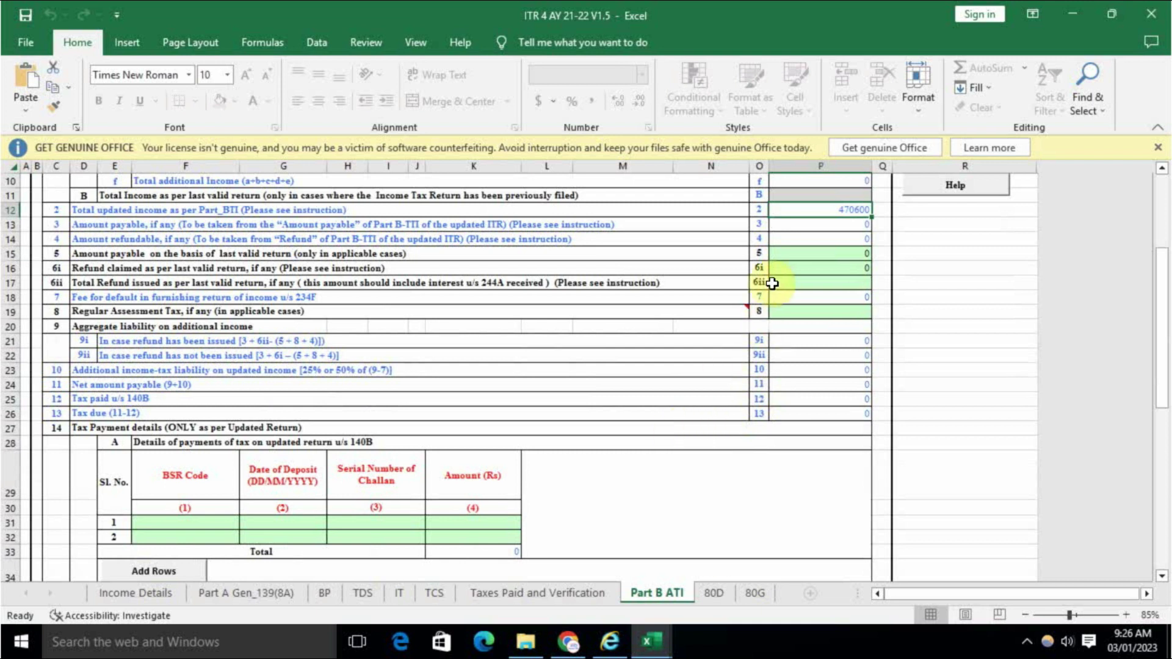
{"action": "scroll", "coordinate": [800, 339], "scroll_direction": "down", "scroll_amount": 4}
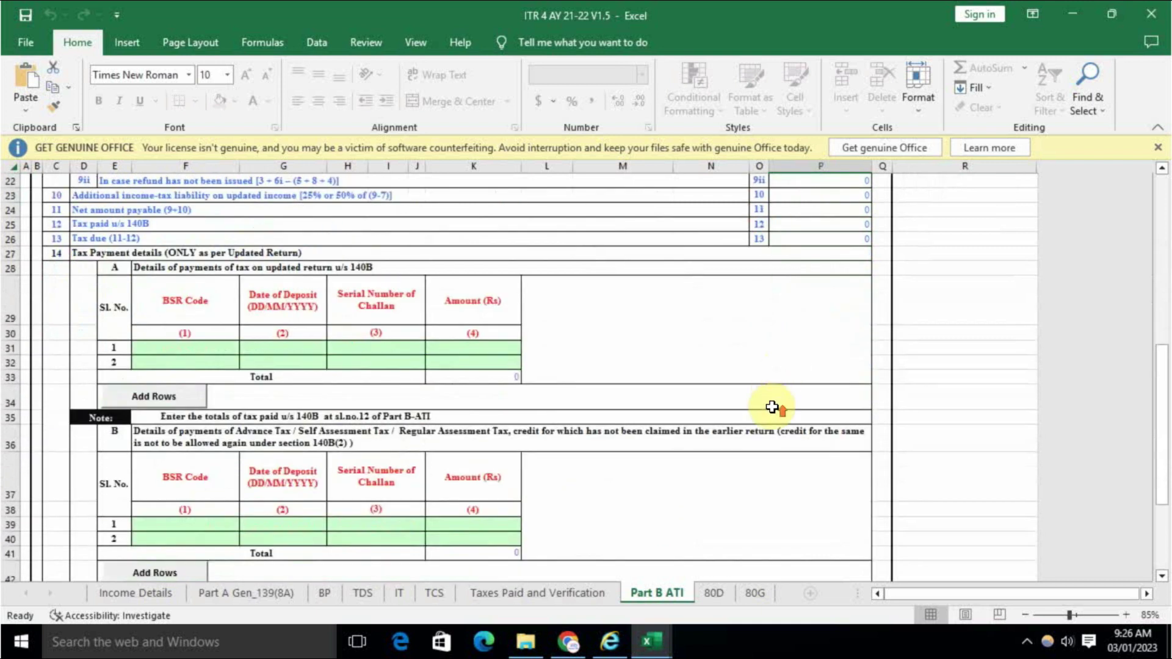
{"action": "scroll", "coordinate": [777, 405], "scroll_direction": "up", "scroll_amount": 3}
{"action": "scroll", "coordinate": [773, 409], "scroll_direction": "up", "scroll_amount": 2}
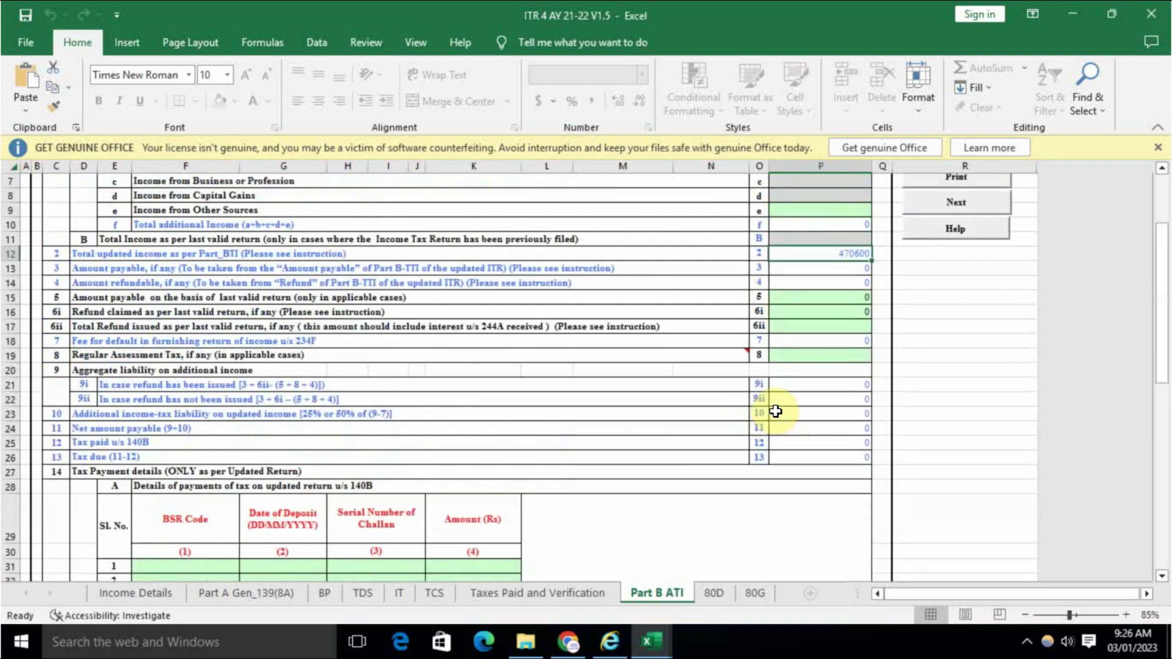
{"action": "scroll", "coordinate": [785, 427], "scroll_direction": "up", "scroll_amount": 2}
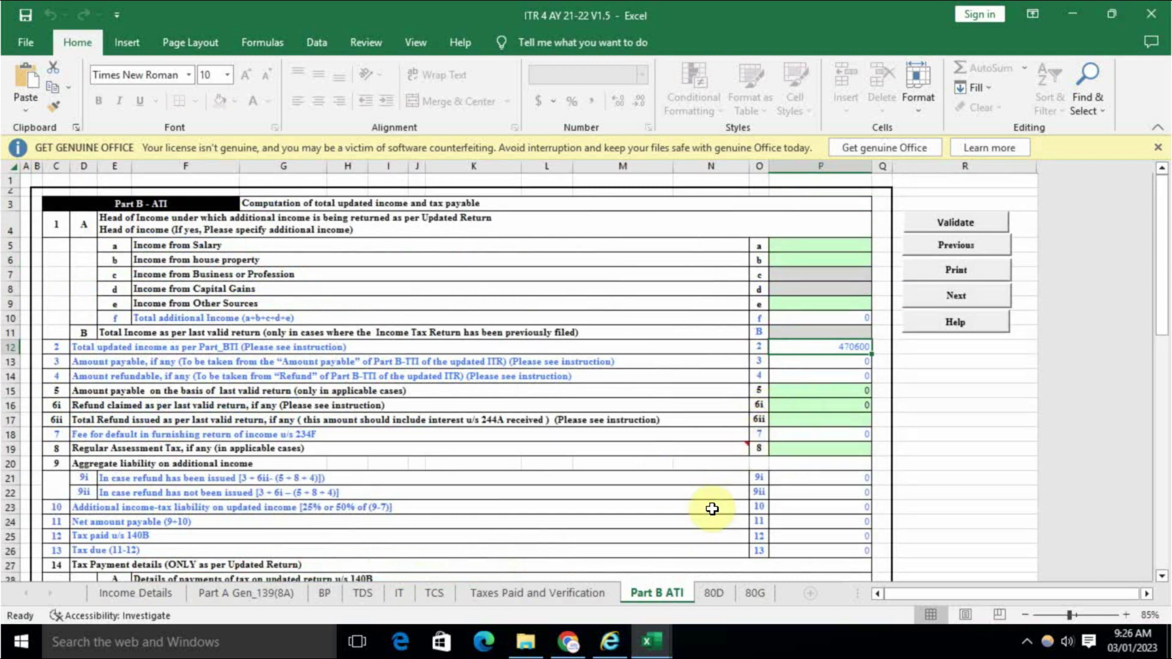
{"action": "scroll", "coordinate": [677, 440], "scroll_direction": "down", "scroll_amount": 10}
{"action": "scroll", "coordinate": [681, 438], "scroll_direction": "up", "scroll_amount": 2}
{"action": "scroll", "coordinate": [681, 439], "scroll_direction": "up", "scroll_amount": 8}
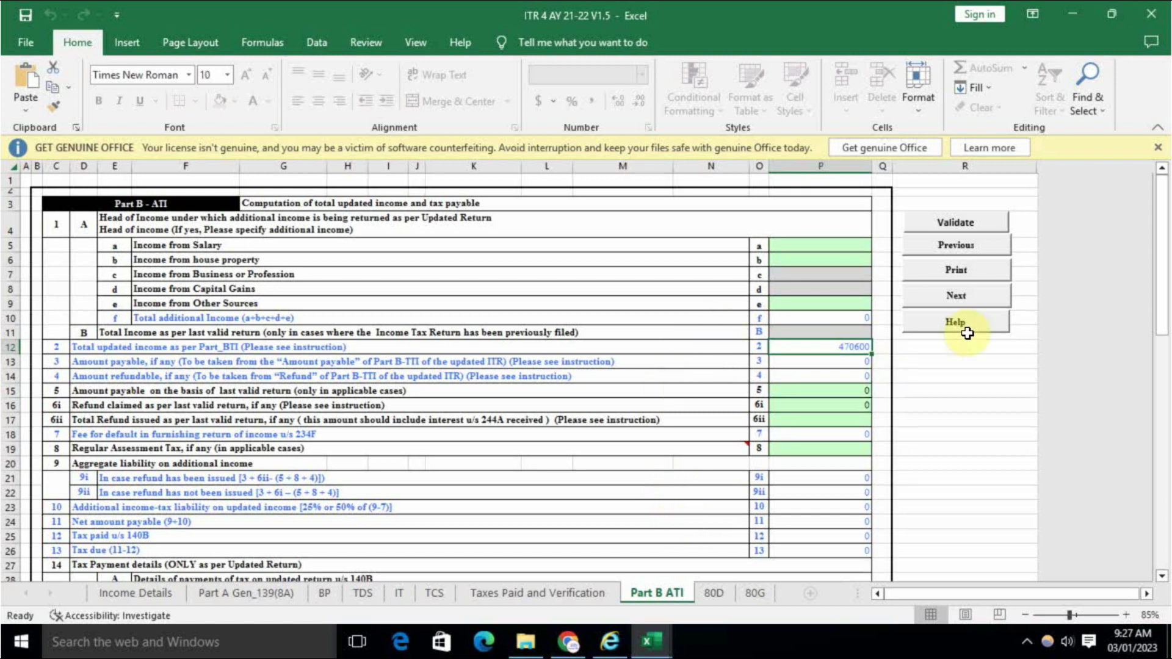
Look over the 80D and 80G sheets, then validate the 80G sheet with its donation tables left blank and dismiss the alert.
{"action": "left_click", "coordinate": [713, 593]}
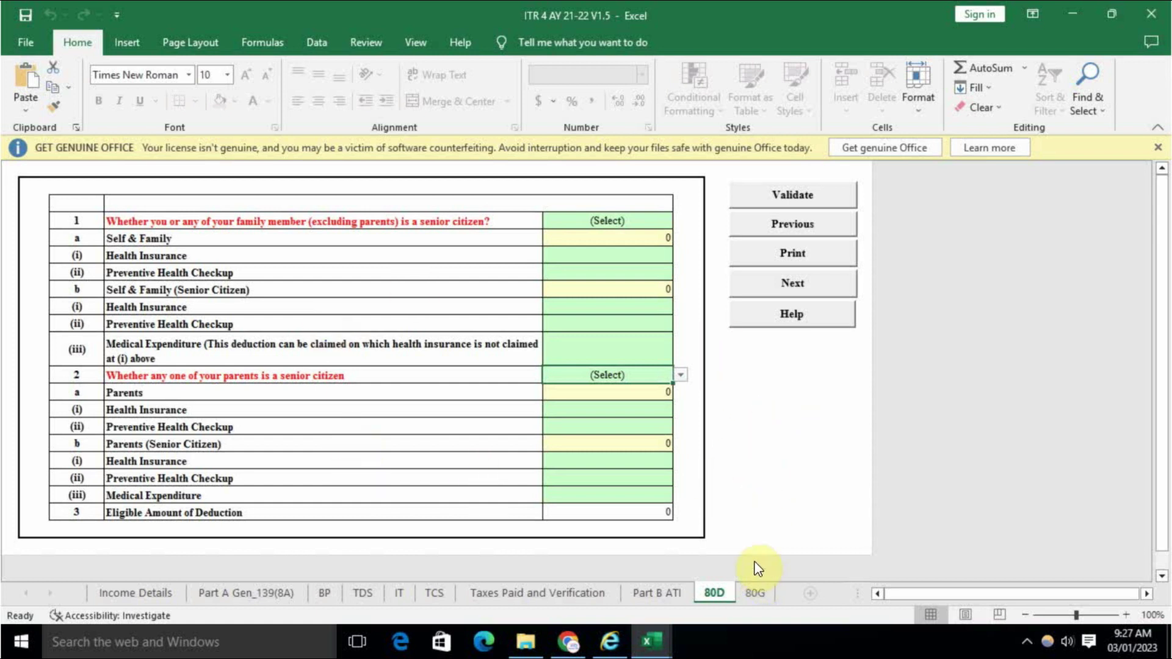
{"action": "left_click", "coordinate": [754, 593]}
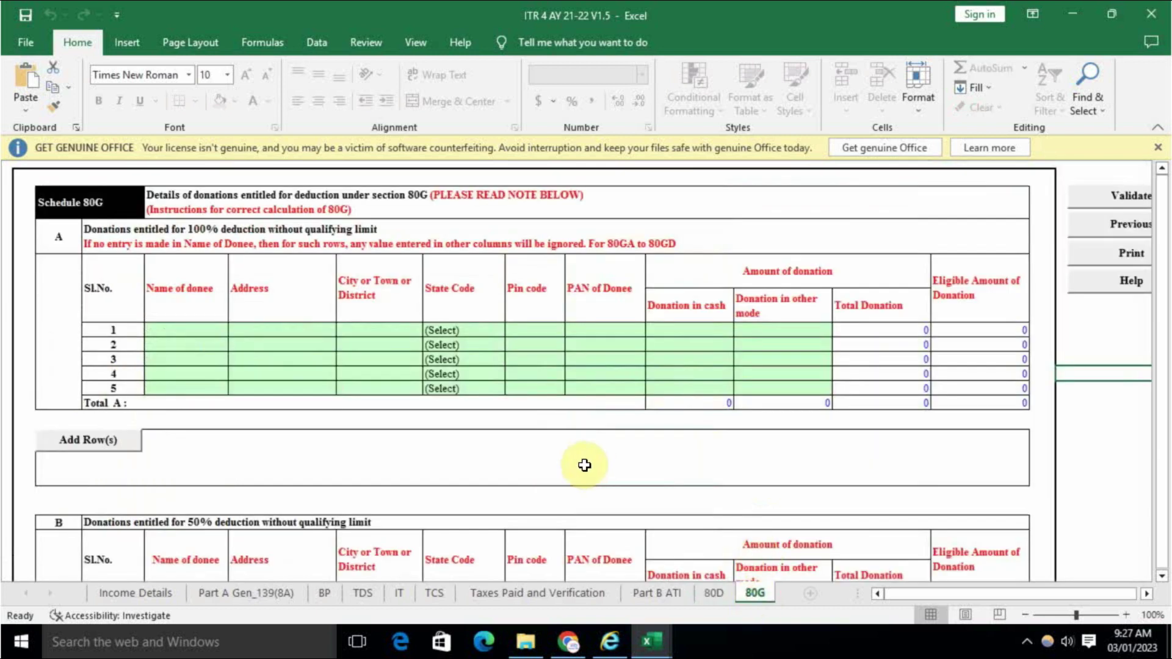
{"action": "scroll", "coordinate": [595, 479], "scroll_direction": "down", "scroll_amount": 5}
{"action": "scroll", "coordinate": [597, 479], "scroll_direction": "up", "scroll_amount": 6}
{"action": "scroll", "coordinate": [595, 479], "scroll_direction": "down", "scroll_amount": 12}
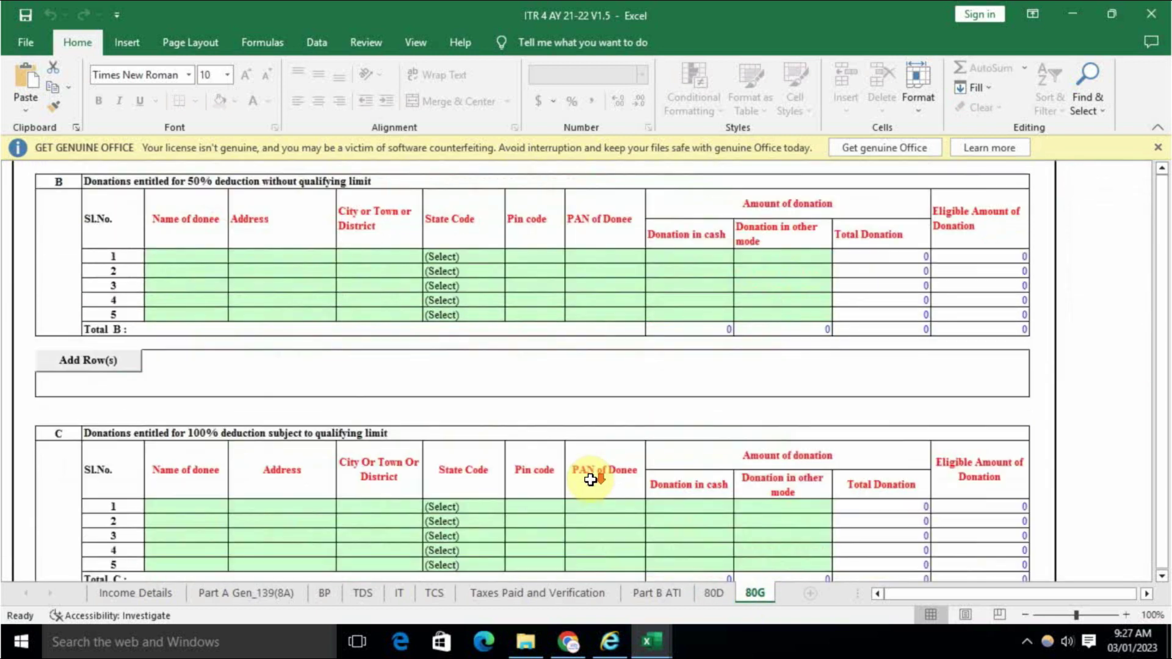
{"action": "scroll", "coordinate": [590, 480], "scroll_direction": "down", "scroll_amount": 5}
{"action": "scroll", "coordinate": [591, 480], "scroll_direction": "up", "scroll_amount": 18}
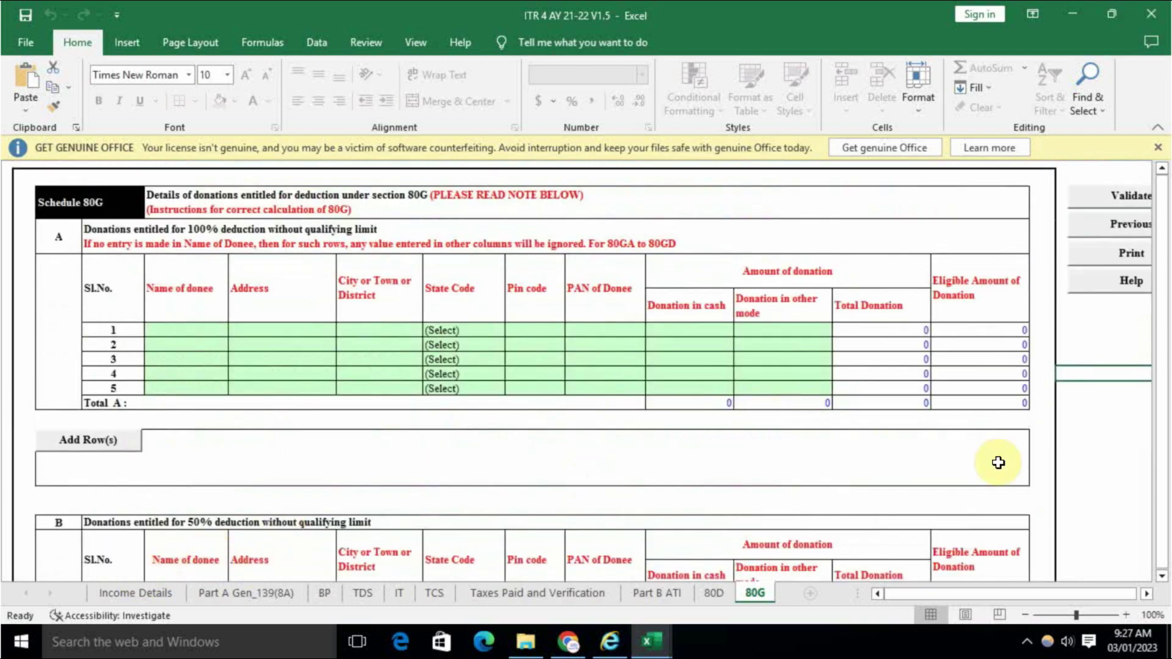
{"action": "left_click", "coordinate": [960, 594]}
{"action": "left_click_drag", "start_coordinate": [960, 595], "coordinate": [1065, 343]}
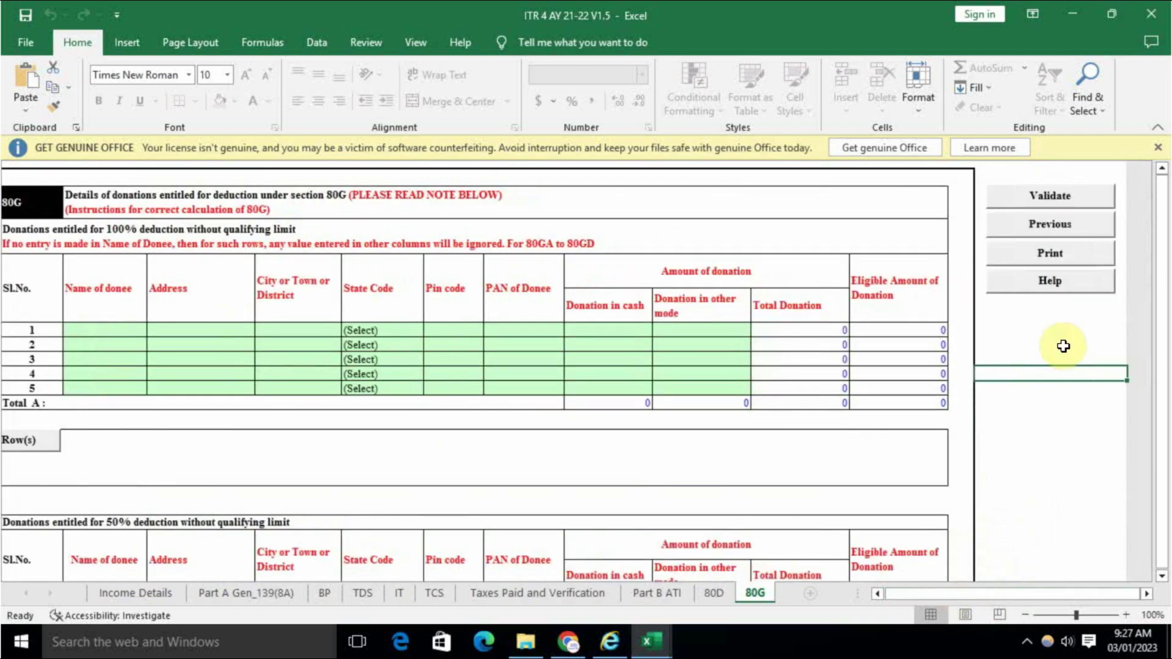
{"action": "left_click", "coordinate": [1064, 202]}
{"action": "left_click", "coordinate": [577, 361]}
Try to validate the 80D sheet with both senior citizen questions unanswered, and dismiss the alert.
{"action": "left_click", "coordinate": [713, 593]}
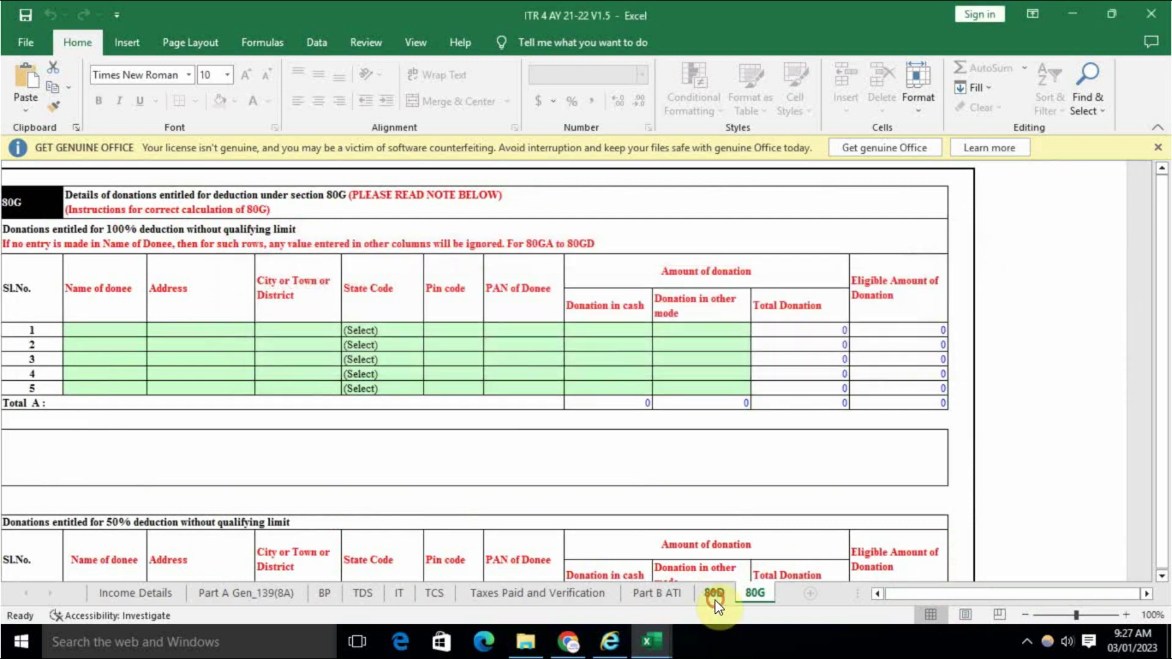
{"action": "left_click", "coordinate": [812, 205]}
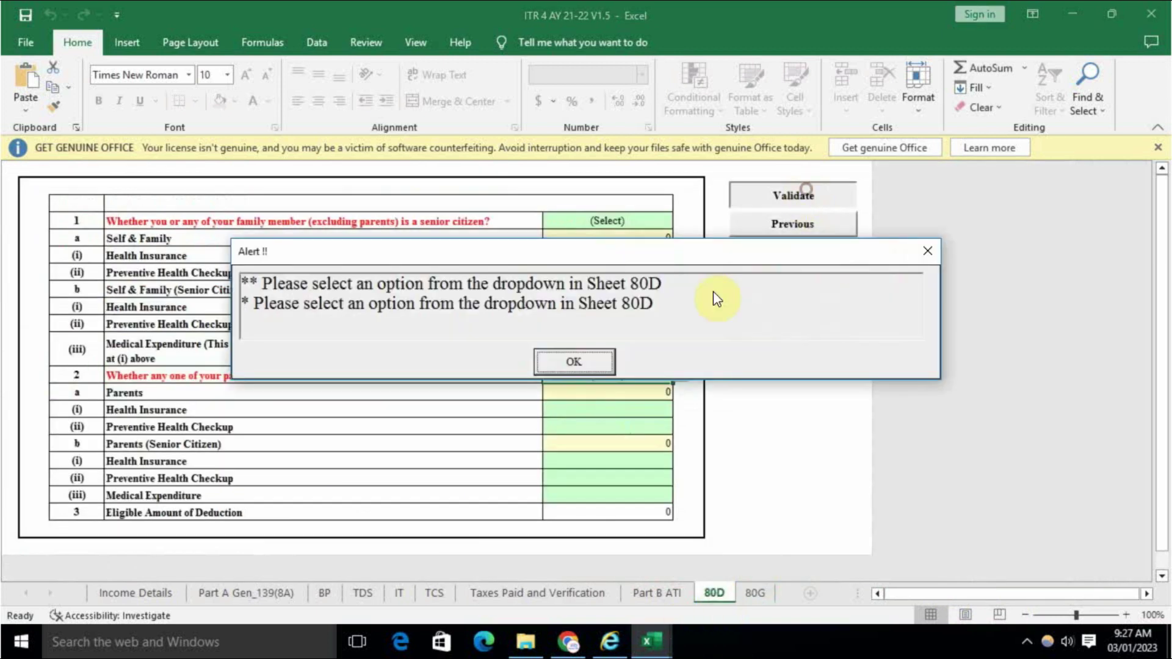
{"action": "left_click", "coordinate": [595, 366]}
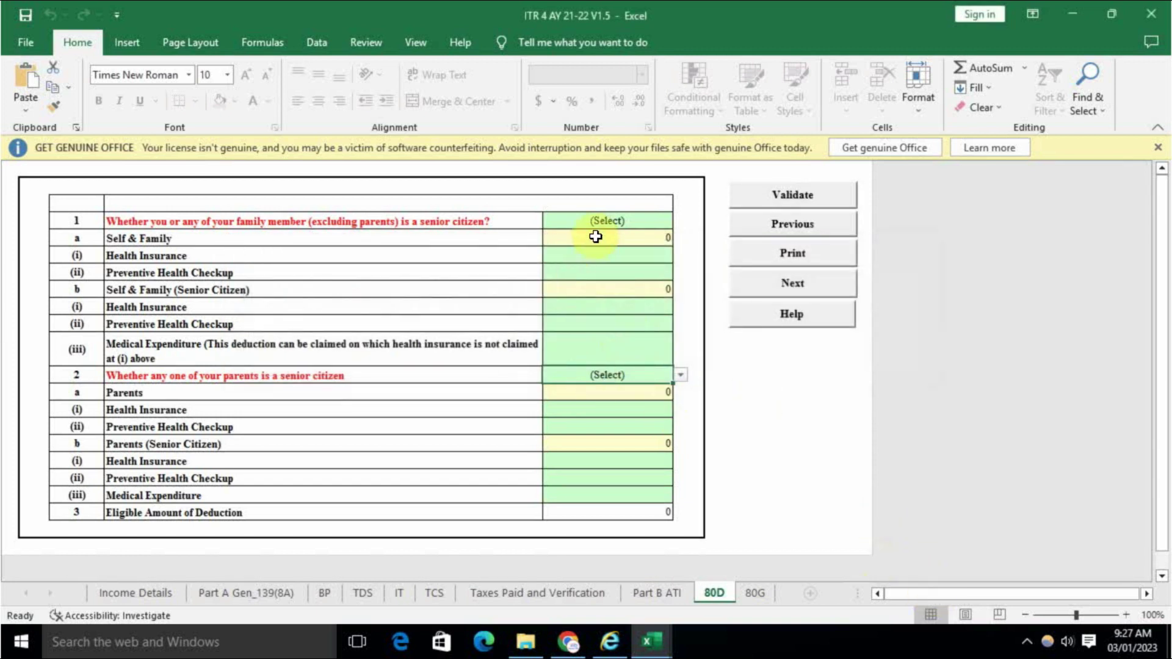
Answer "No" on the 80D sheet to both the family member and the parent senior citizen questions.
{"action": "left_click", "coordinate": [603, 221]}
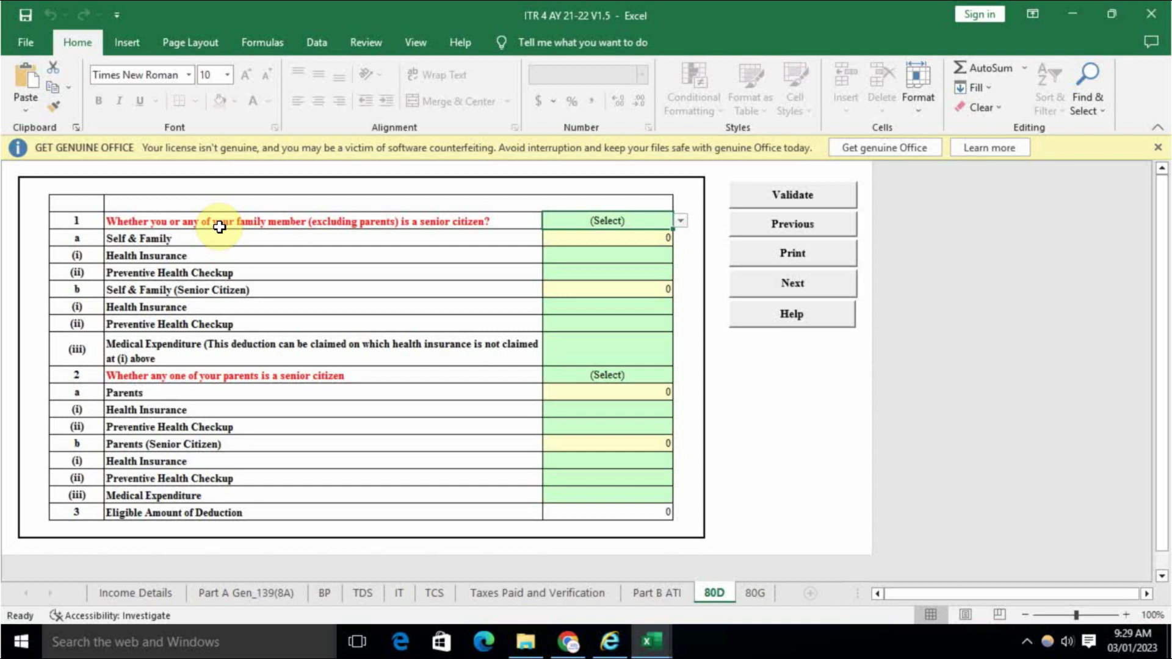
{"action": "key", "text": "alt+Down"}
{"action": "left_click", "coordinate": [588, 257]}
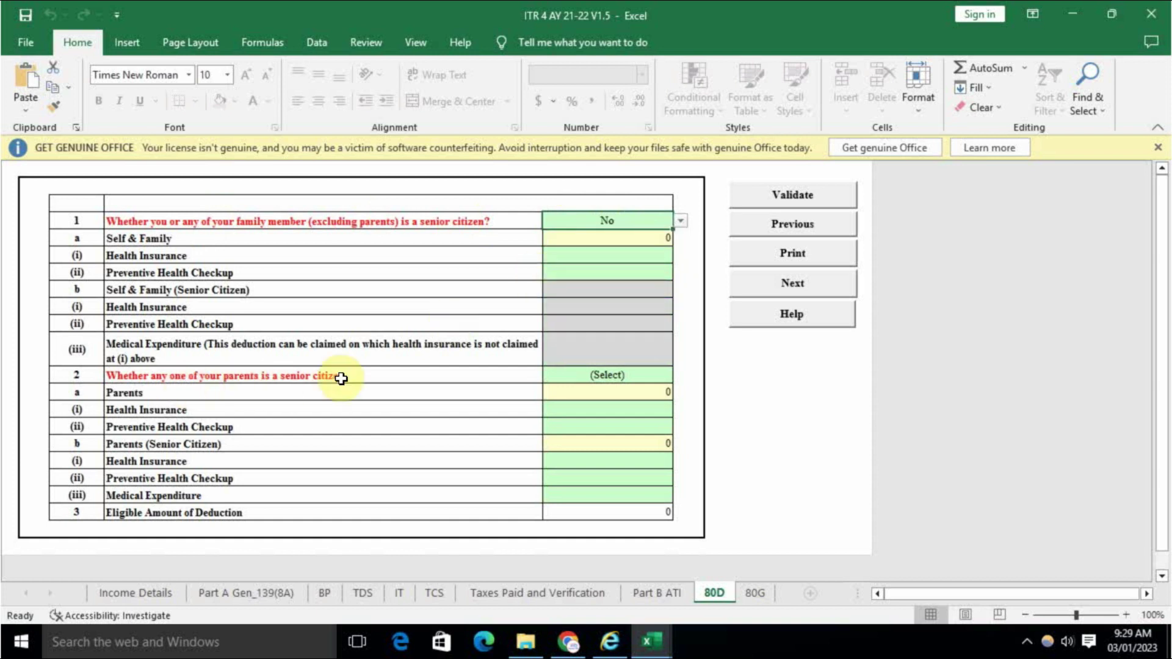
{"action": "left_click", "coordinate": [619, 375]}
{"action": "key", "text": "alt+Down"}
{"action": "left_click", "coordinate": [575, 412]}
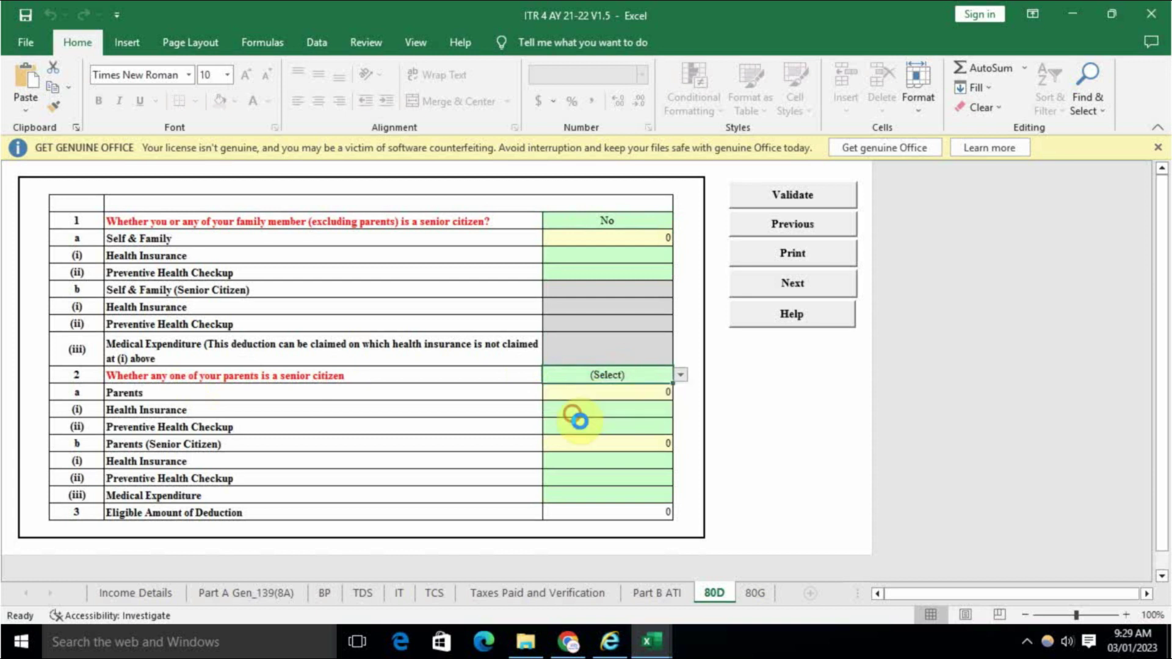
Validate the completed 80D sheet and dismiss the alert.
{"action": "left_click", "coordinate": [751, 394]}
{"action": "left_click", "coordinate": [813, 181]}
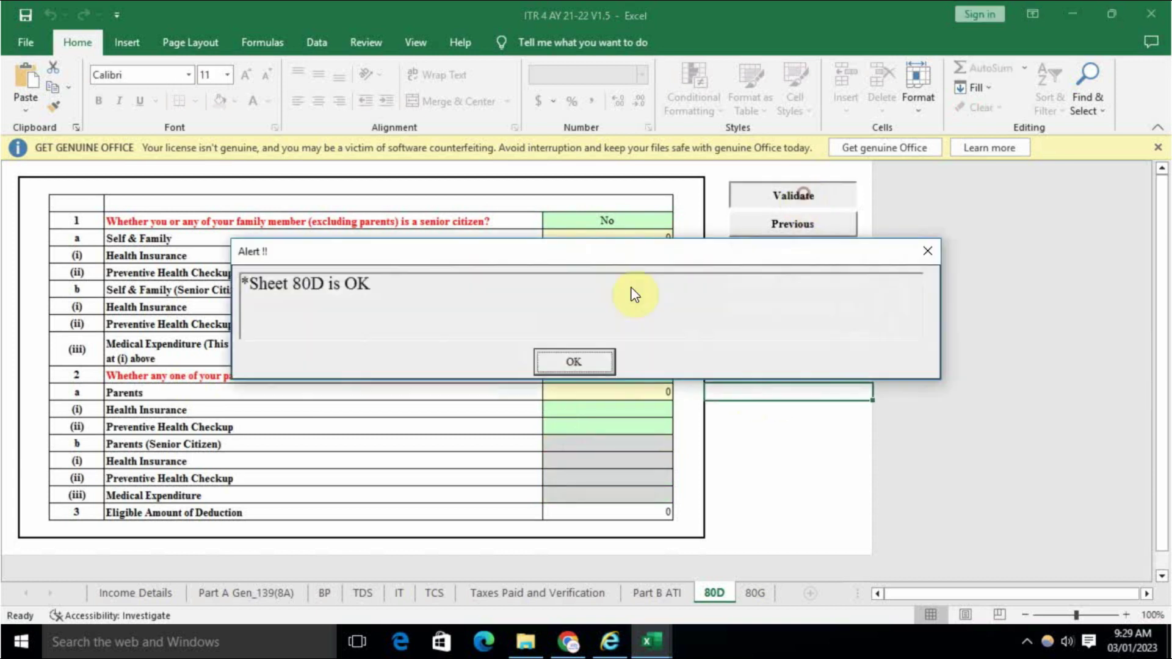
{"action": "left_click", "coordinate": [580, 366]}
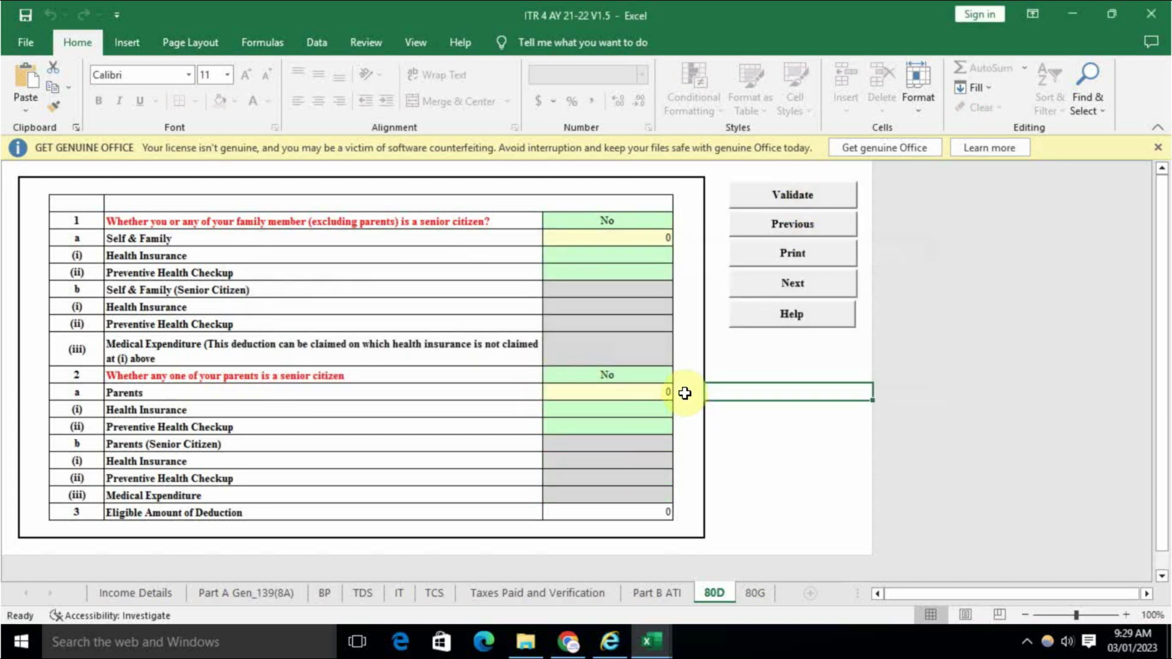
Validate the Part B ATI sheet and dismiss the message.
{"action": "left_click", "coordinate": [755, 593]}
{"action": "left_click", "coordinate": [661, 597]}
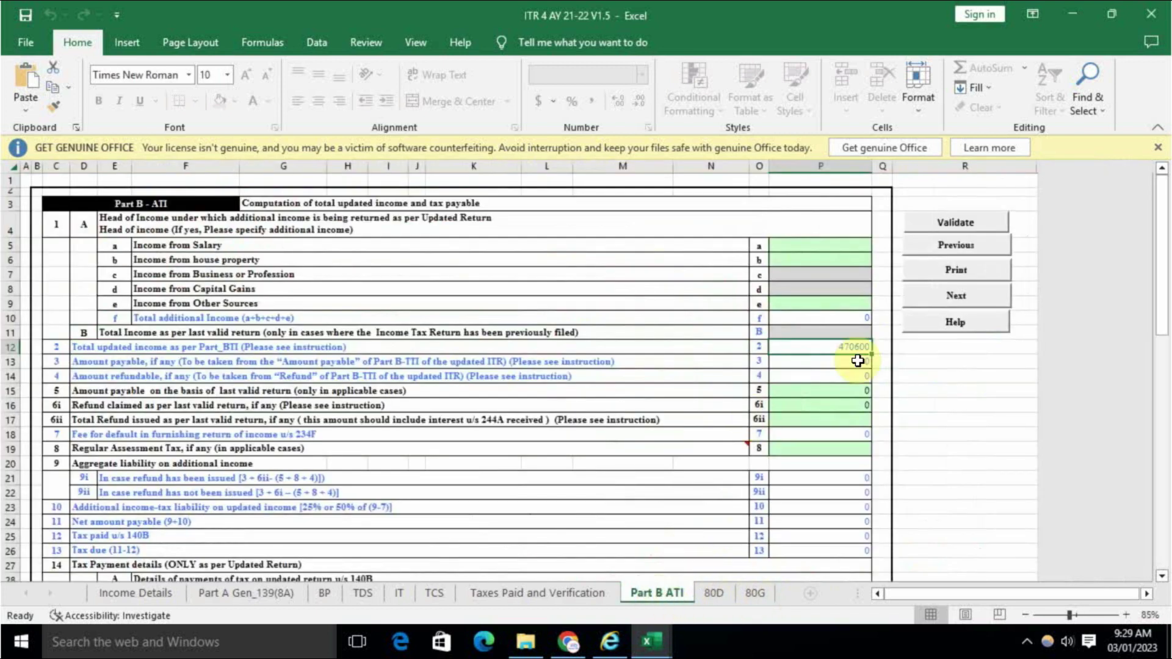
{"action": "left_click", "coordinate": [960, 223]}
{"action": "left_click", "coordinate": [629, 374]}
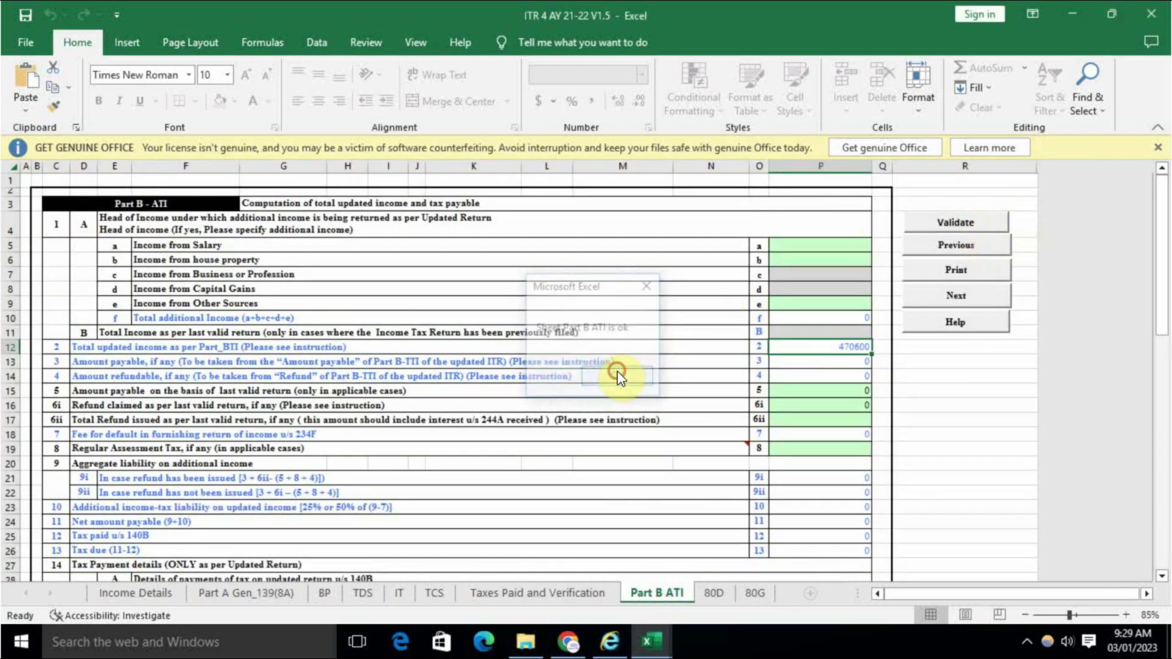
Calculate the tax from the Income Details sheet, then check the amount payable and section 234F fee on the Part B ATI sheet.
{"action": "left_click", "coordinate": [133, 594]}
{"action": "left_click", "coordinate": [969, 245]}
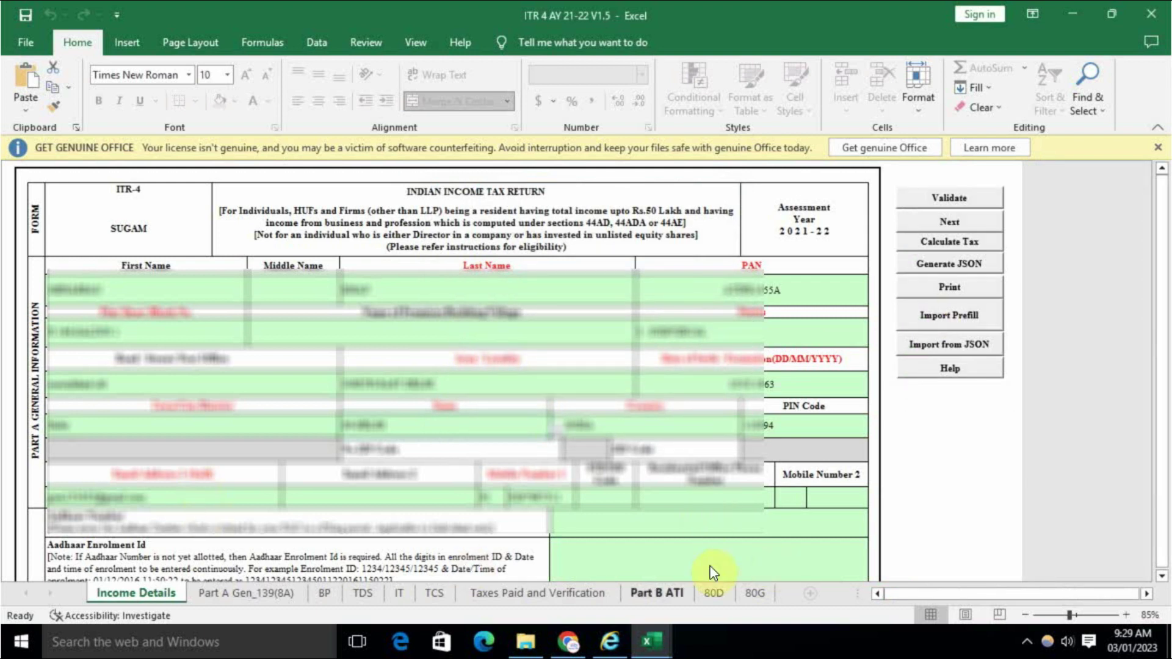
{"action": "left_click", "coordinate": [649, 597]}
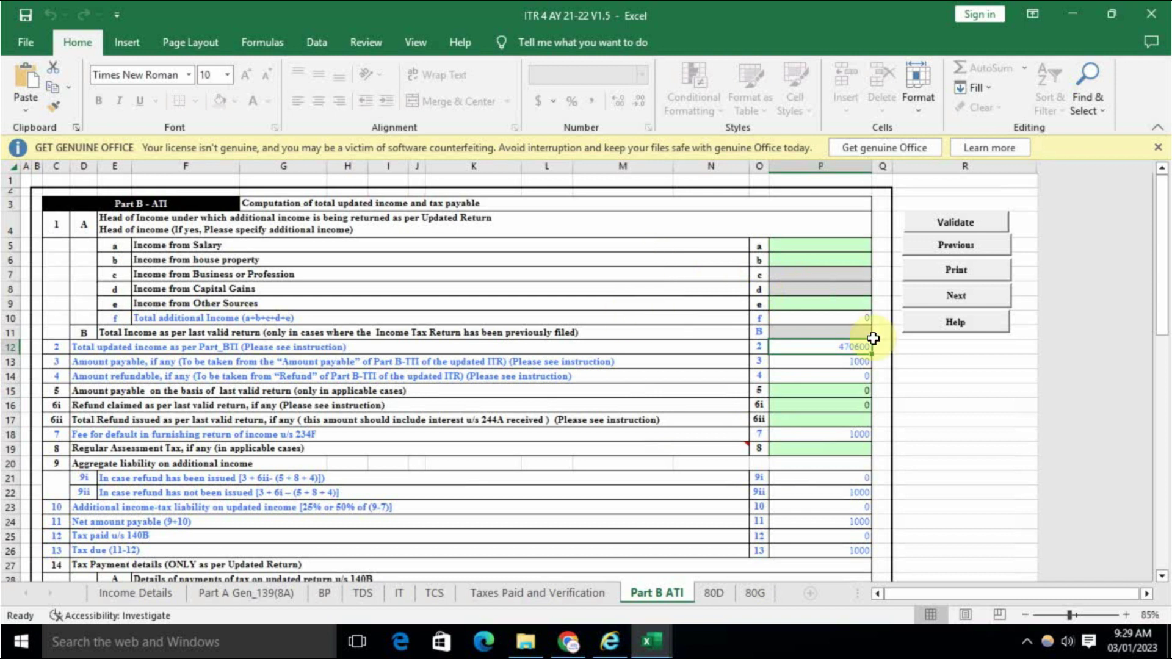
{"action": "left_click", "coordinate": [848, 364]}
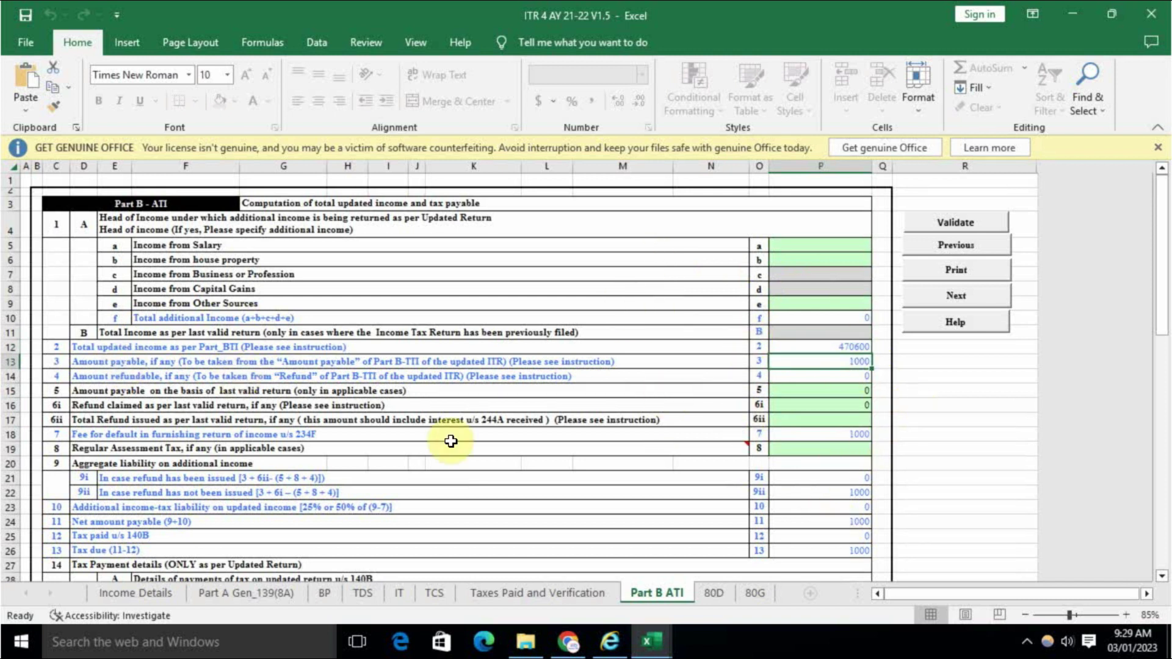
{"action": "scroll", "coordinate": [778, 427], "scroll_direction": "down", "scroll_amount": 2}
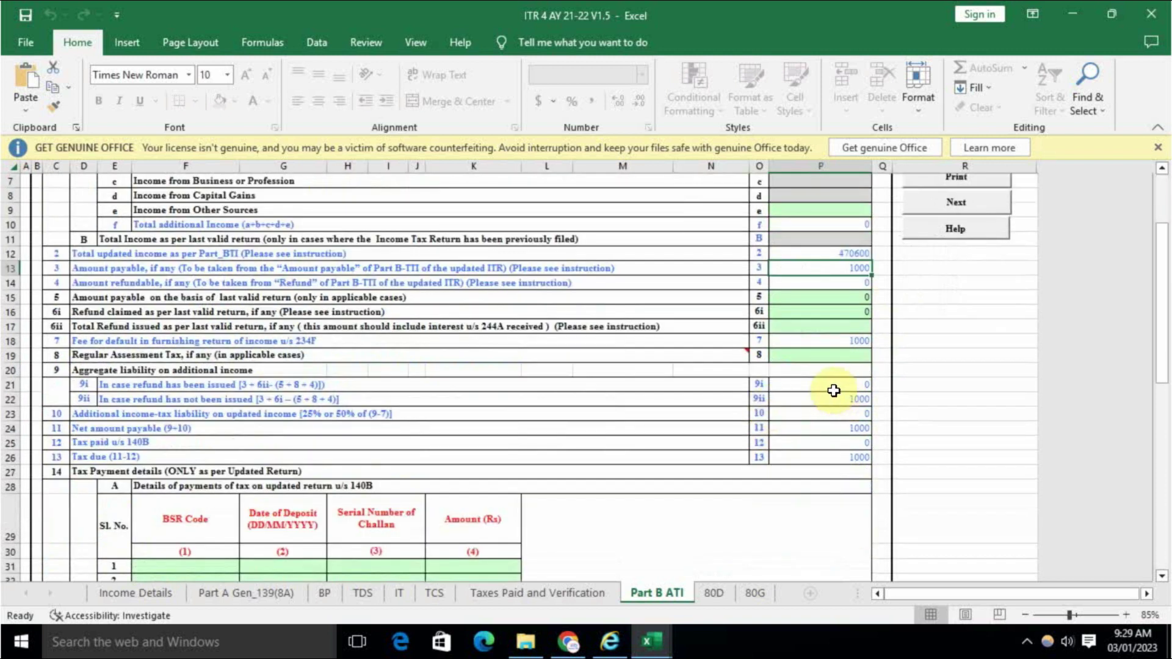
{"action": "left_click", "coordinate": [841, 346]}
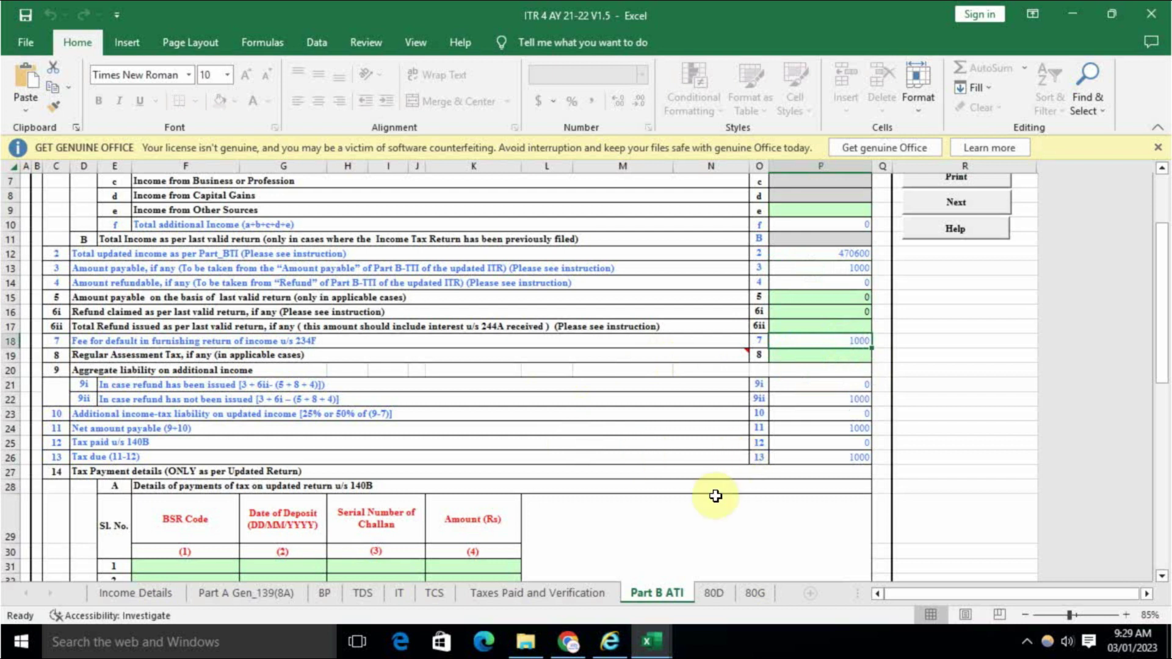
{"action": "scroll", "coordinate": [614, 492], "scroll_direction": "down", "scroll_amount": 2}
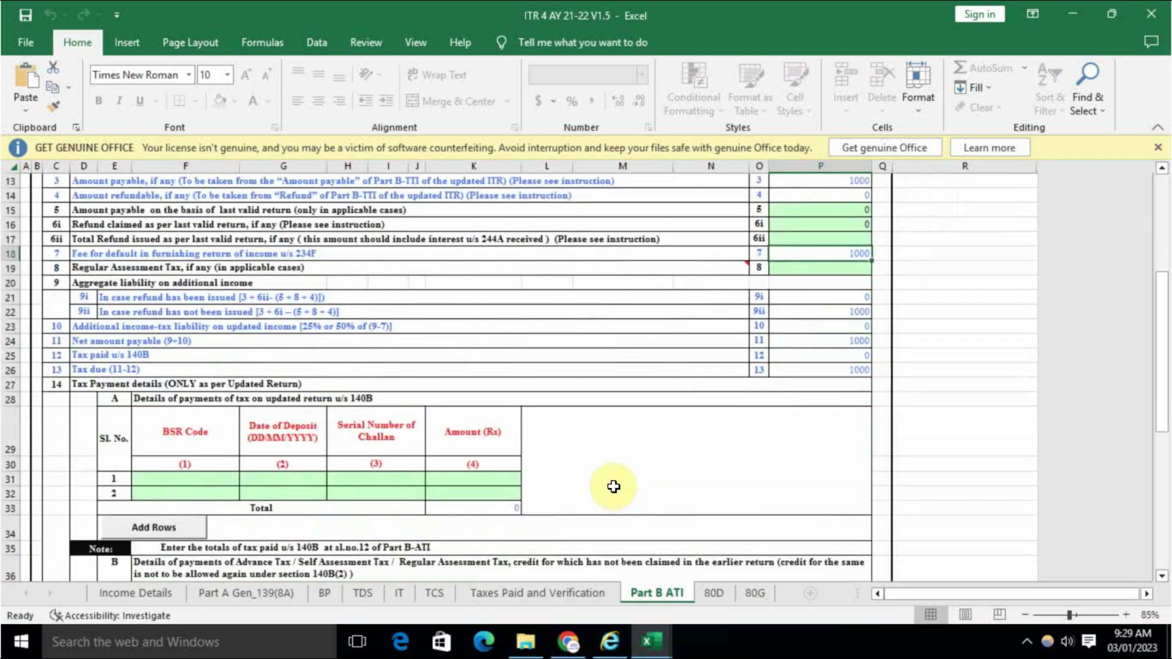
{"action": "left_click_drag", "start_coordinate": [165, 479], "coordinate": [489, 476]}
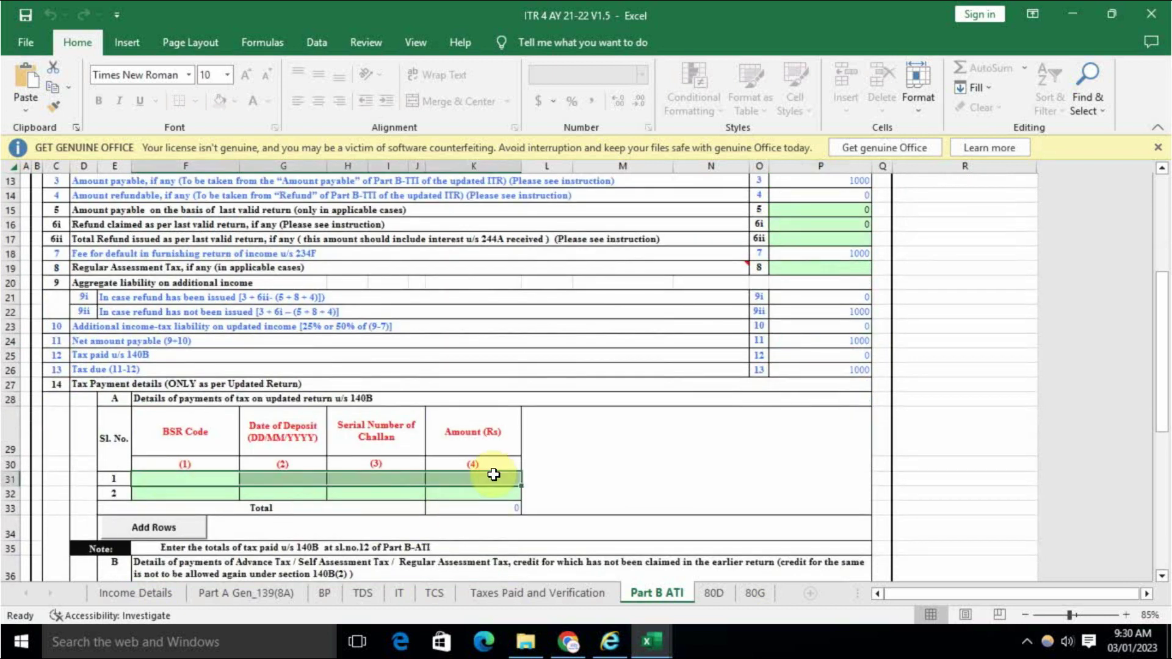
{"action": "left_click", "coordinate": [619, 462]}
{"action": "left_click_drag", "start_coordinate": [169, 482], "coordinate": [445, 479]}
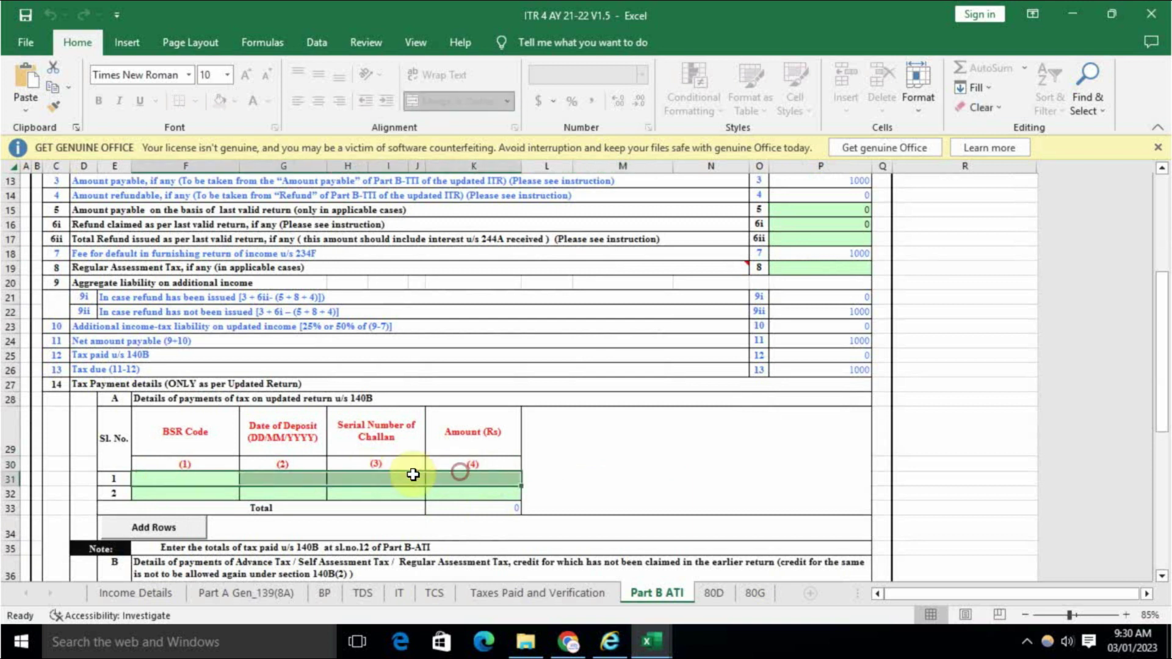
{"action": "left_click", "coordinate": [251, 481]}
{"action": "left_click", "coordinate": [375, 478]}
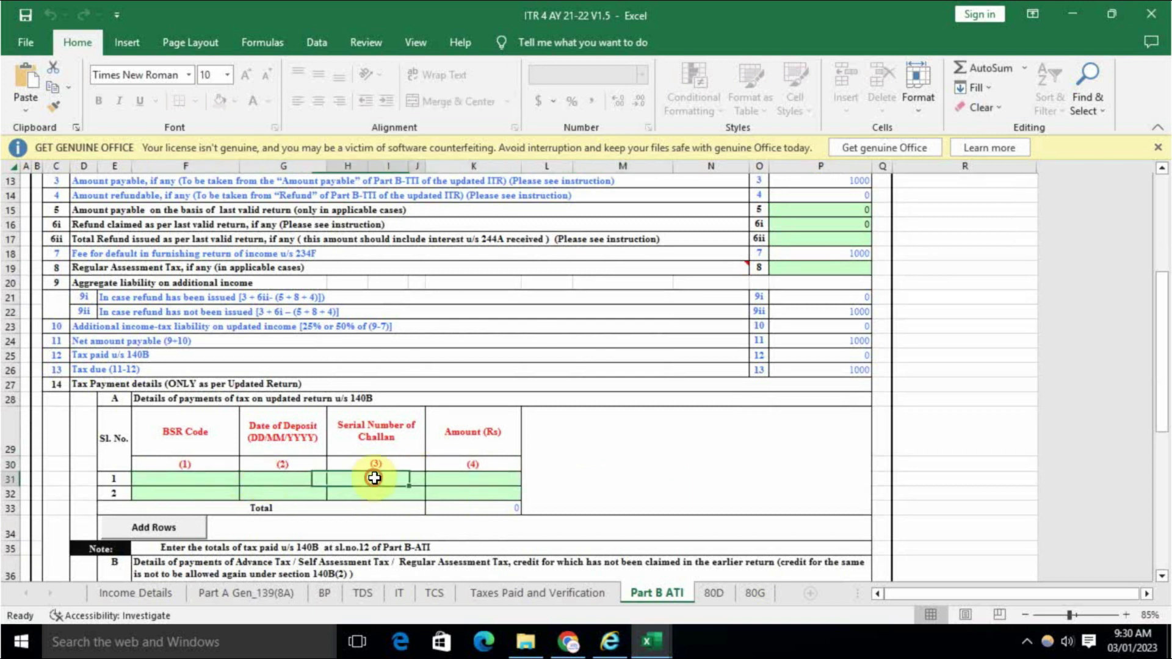
{"action": "left_click", "coordinate": [482, 483]}
{"action": "left_click", "coordinate": [216, 479]}
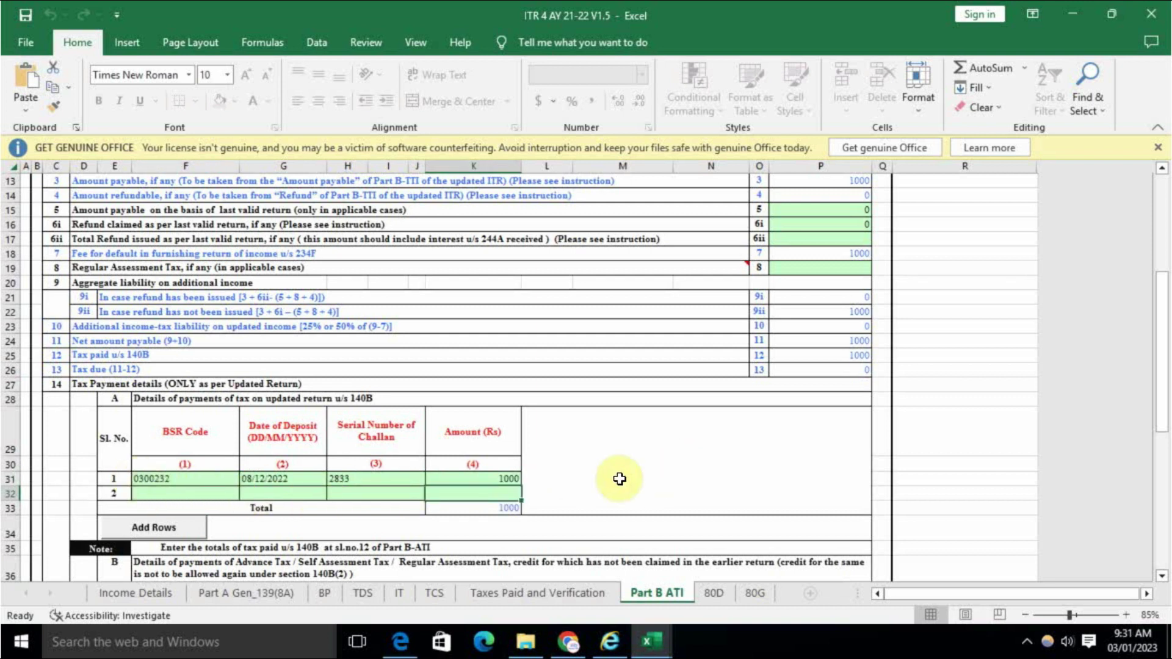
{"action": "scroll", "coordinate": [598, 476], "scroll_direction": "up", "scroll_amount": 4}
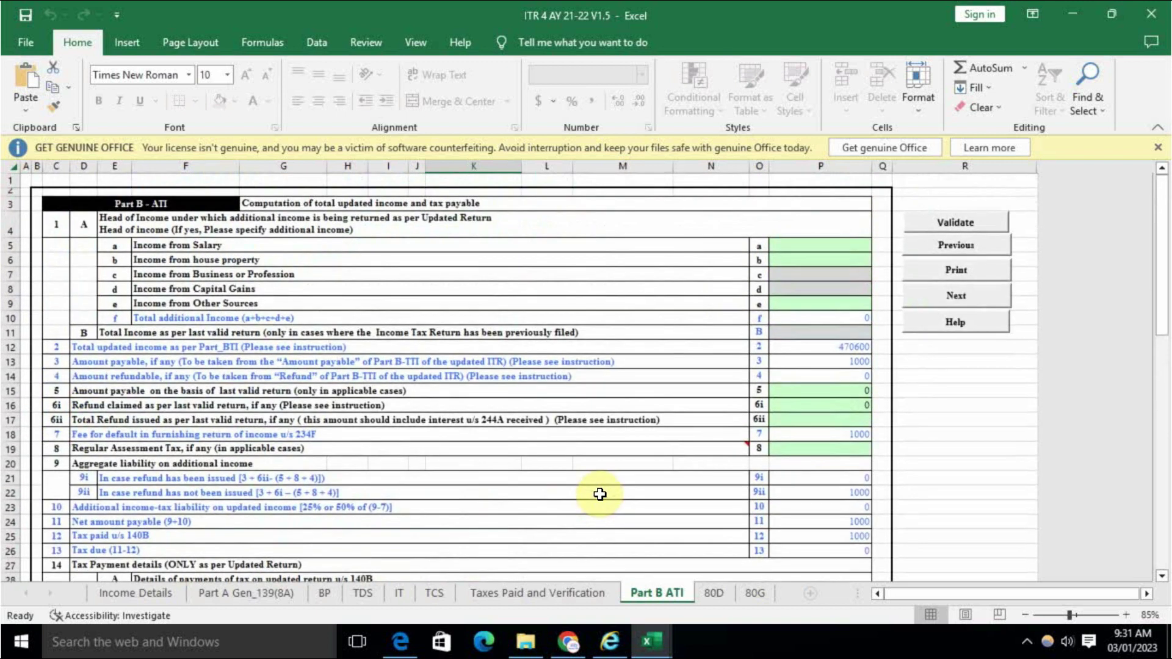
Validate the Part B ATI sheet, dismiss the message, and recalculate the tax from the Income Details sheet.
{"action": "left_click", "coordinate": [984, 225]}
{"action": "left_click", "coordinate": [617, 376]}
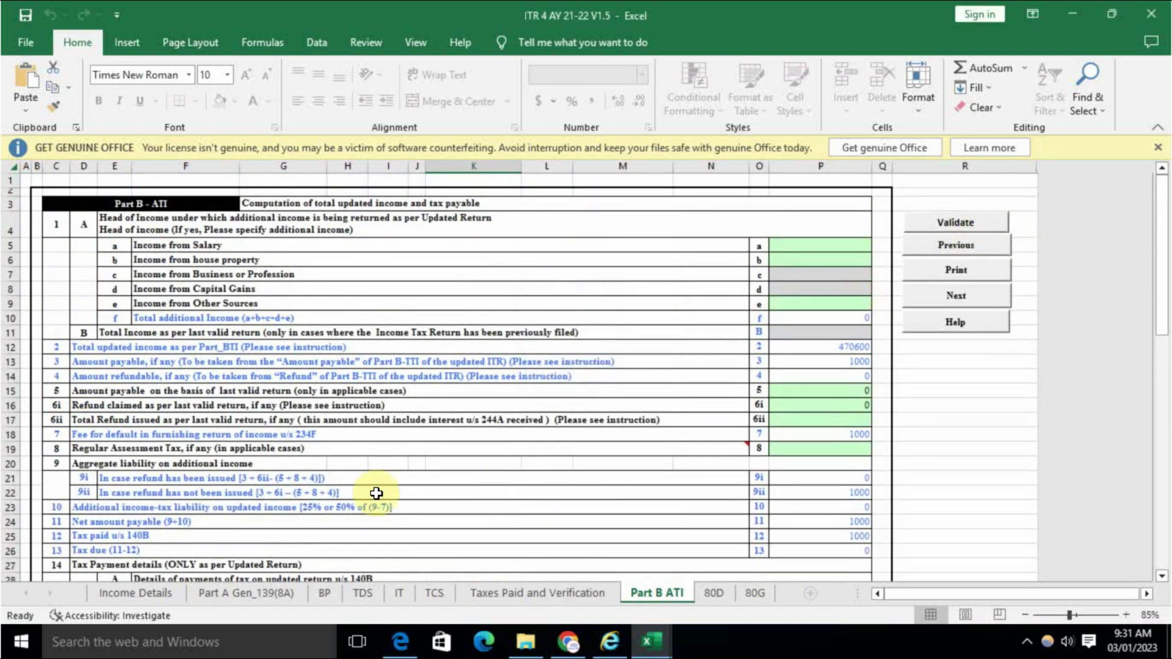
{"action": "left_click", "coordinate": [125, 595]}
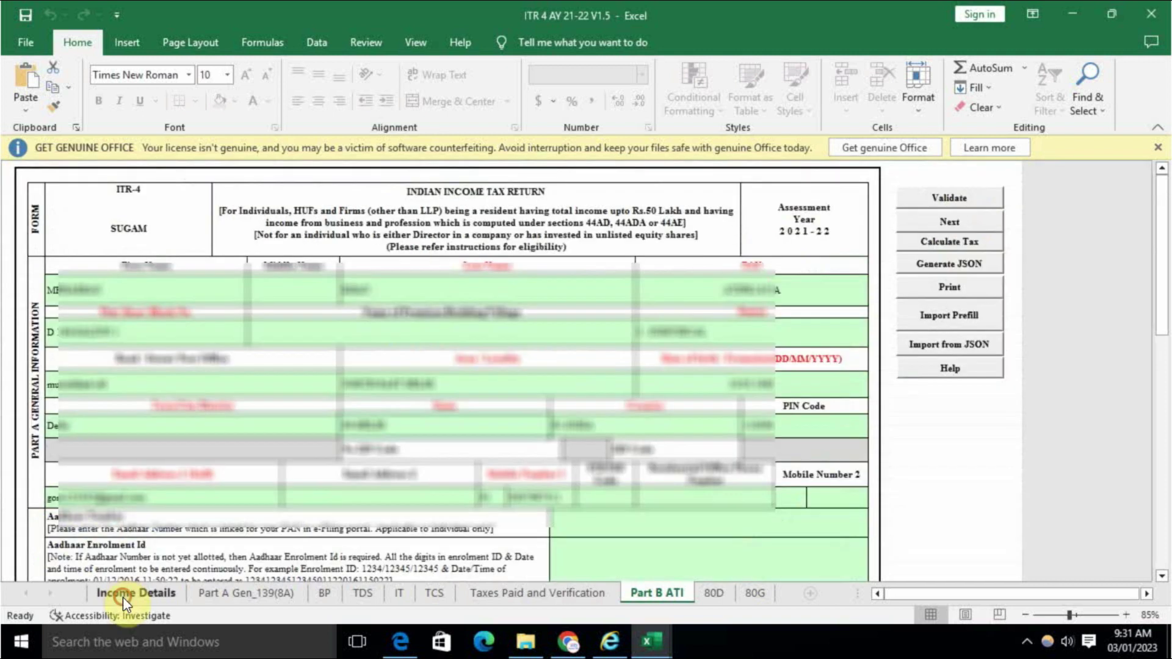
{"action": "left_click", "coordinate": [964, 243]}
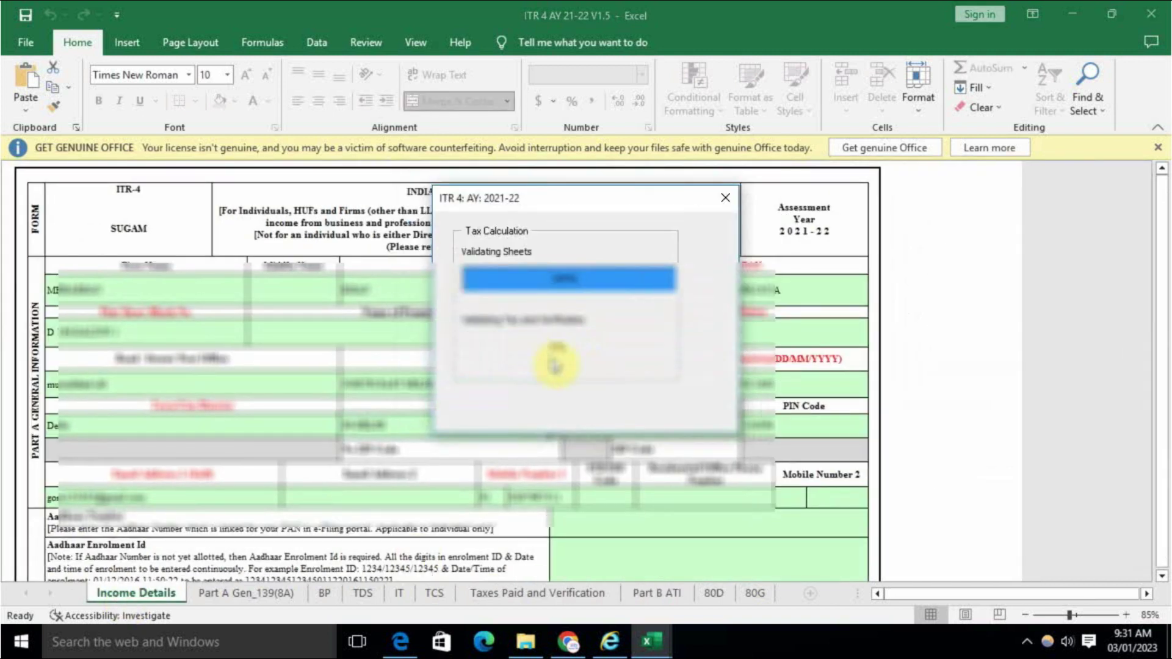
Check the tax due and net amount payable rows on the Part B ATI sheet.
{"action": "left_click", "coordinate": [655, 591]}
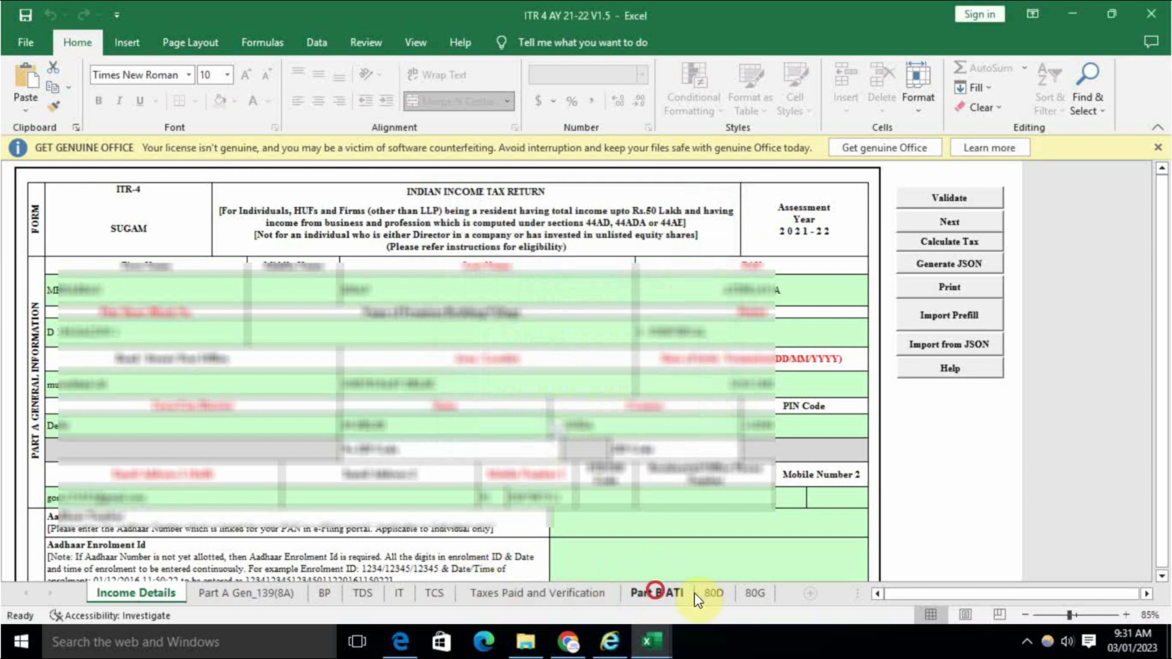
{"action": "scroll", "coordinate": [916, 427], "scroll_direction": "down", "scroll_amount": 2}
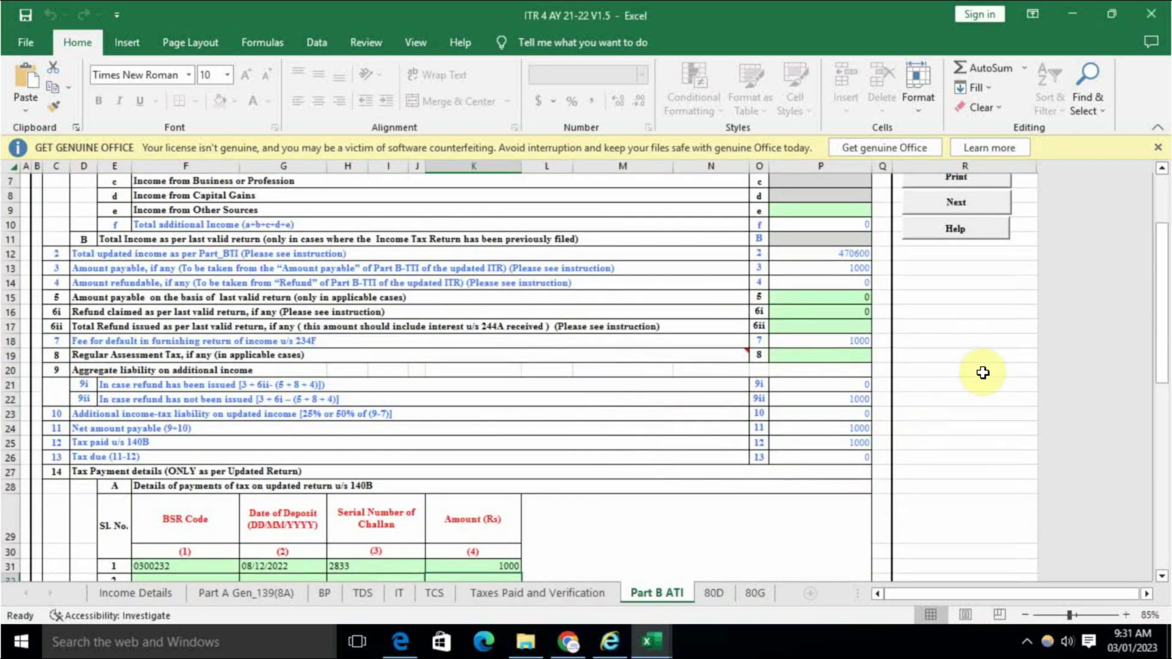
{"action": "left_click", "coordinate": [166, 457]}
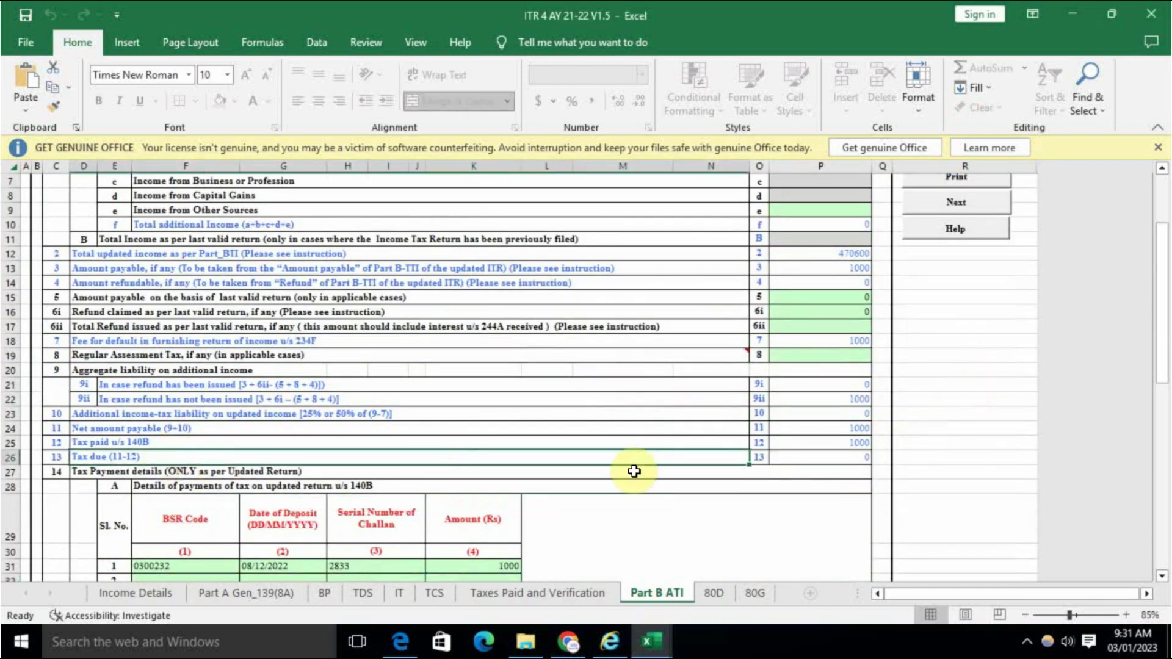
{"action": "left_click", "coordinate": [847, 459]}
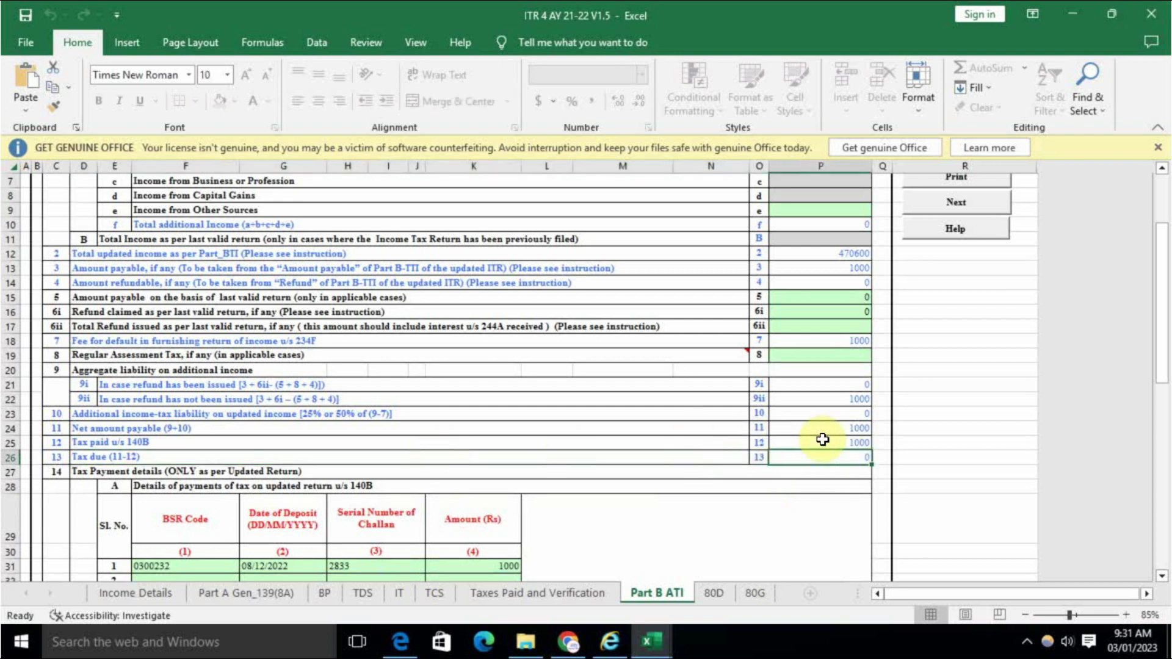
{"action": "left_click", "coordinate": [850, 428]}
{"action": "scroll", "coordinate": [679, 467], "scroll_direction": "up", "scroll_amount": 2}
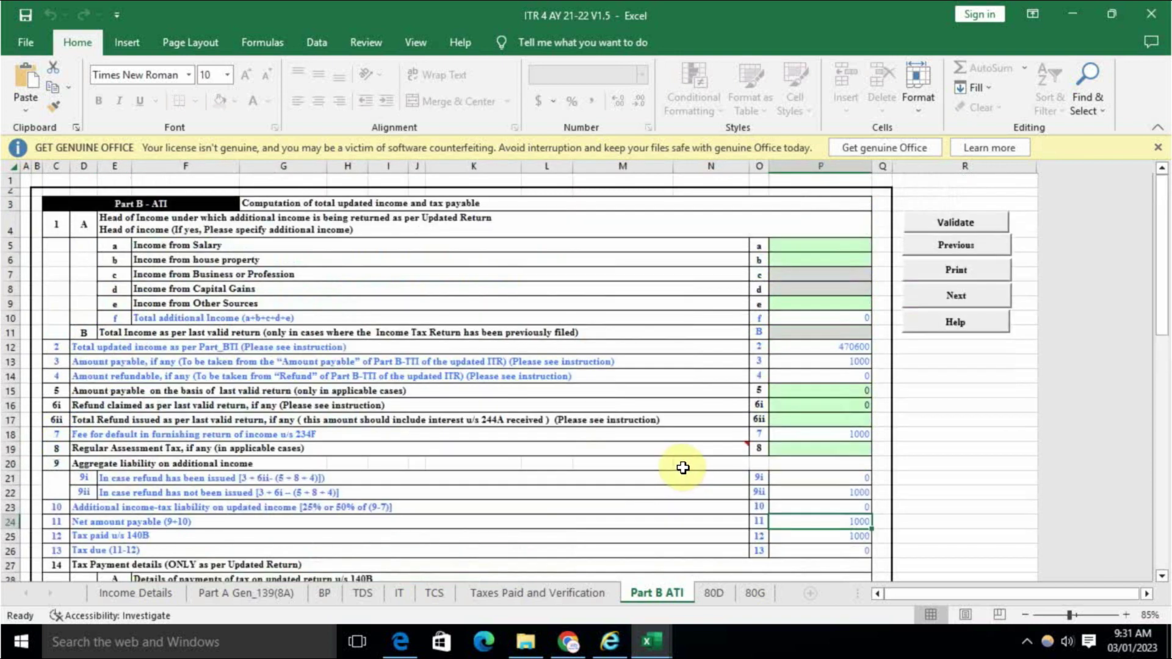
Generate the return's JSON file from the Income Details sheet and dismiss the alert.
{"action": "left_click", "coordinate": [106, 591]}
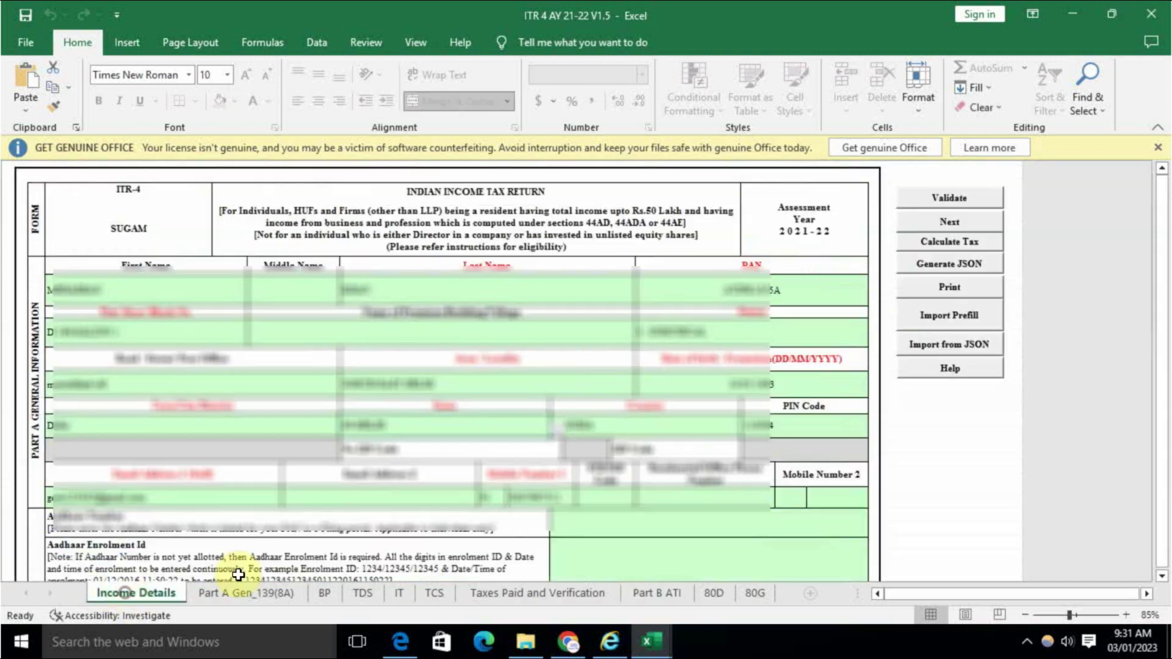
{"action": "left_click", "coordinate": [981, 276]}
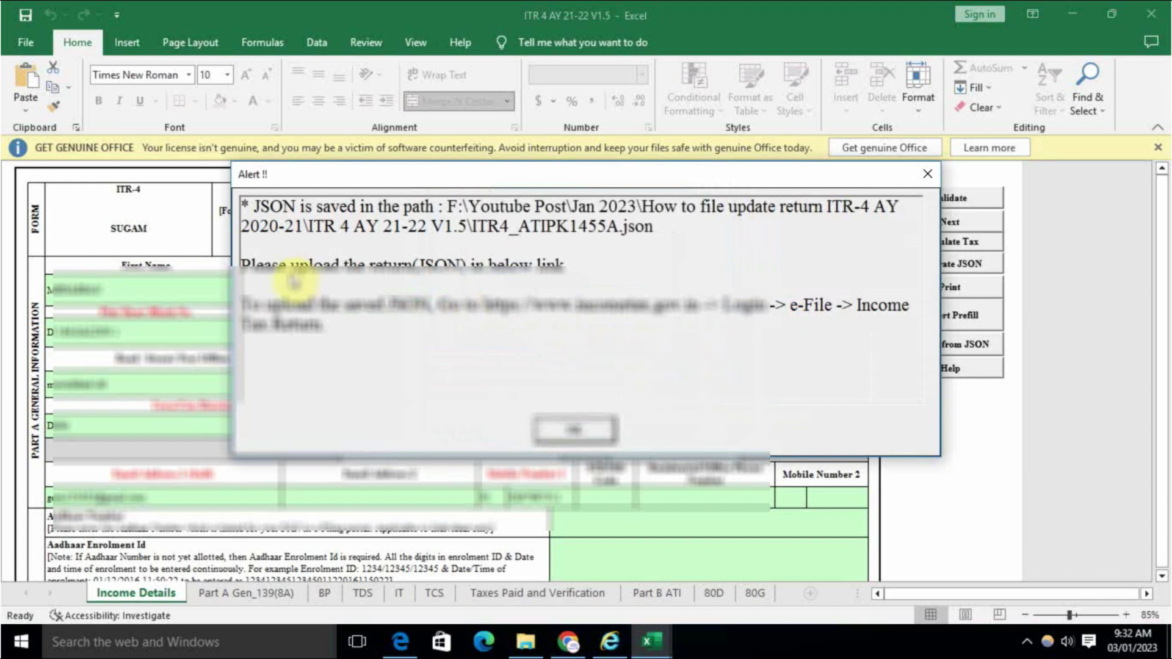
{"action": "left_click", "coordinate": [579, 432]}
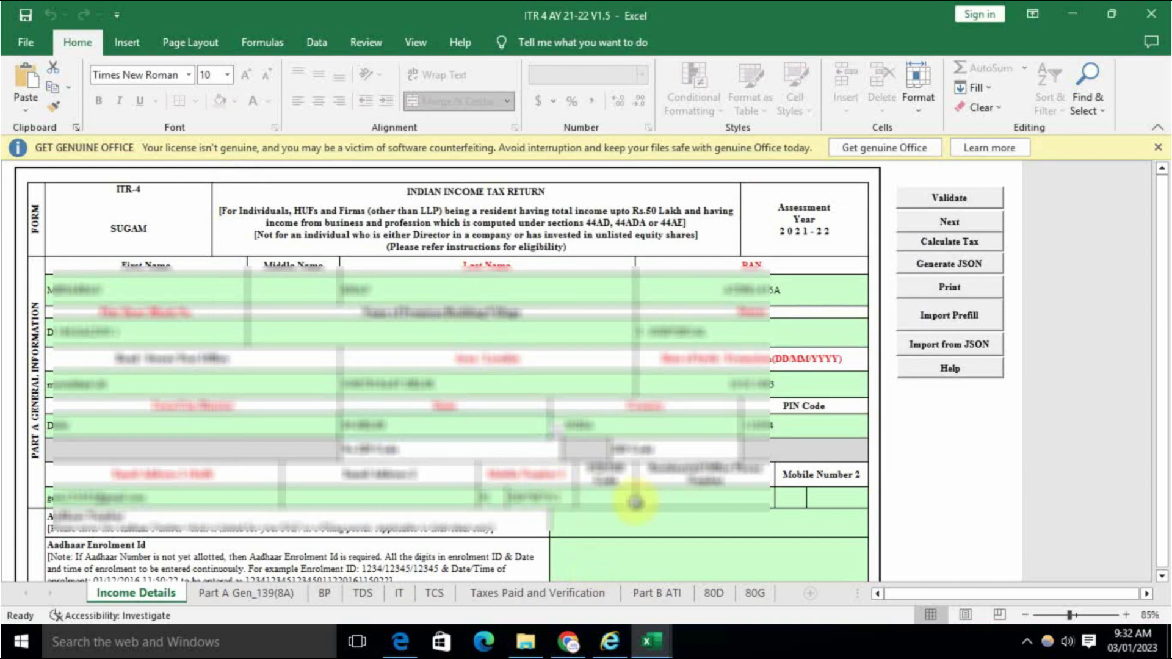
Switch to Chrome, go to the e-Filing portal's home page and open the login.
{"action": "left_click", "coordinate": [568, 641]}
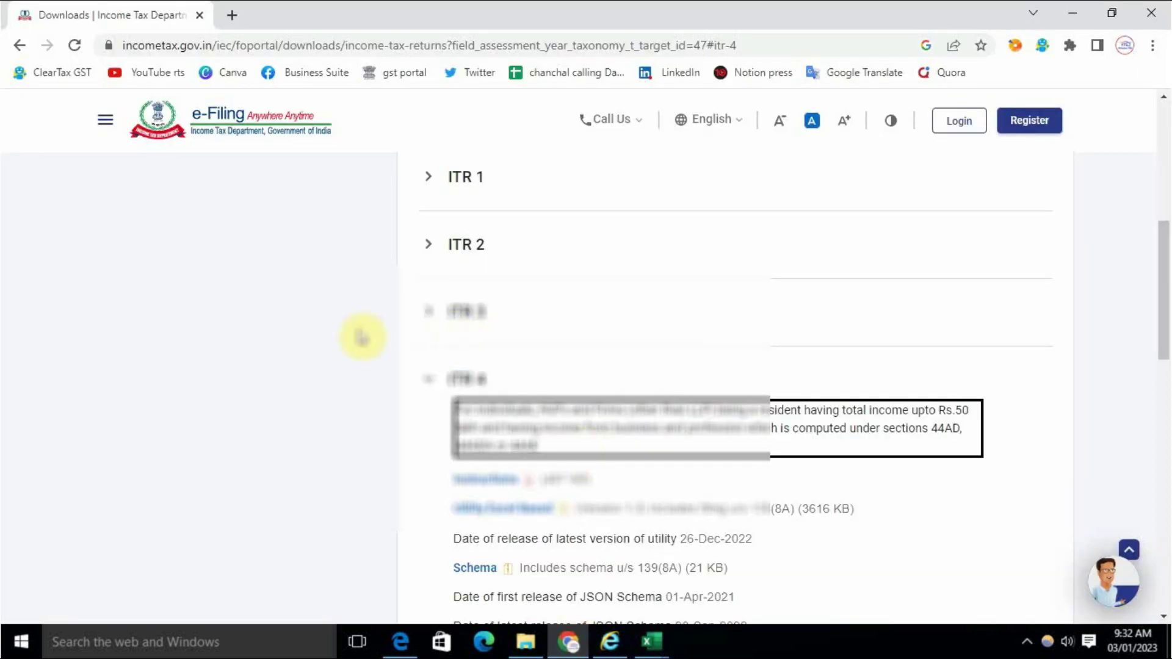
{"action": "scroll", "coordinate": [336, 402], "scroll_direction": "up", "scroll_amount": 1}
{"action": "scroll", "coordinate": [336, 402], "scroll_direction": "up", "scroll_amount": 5}
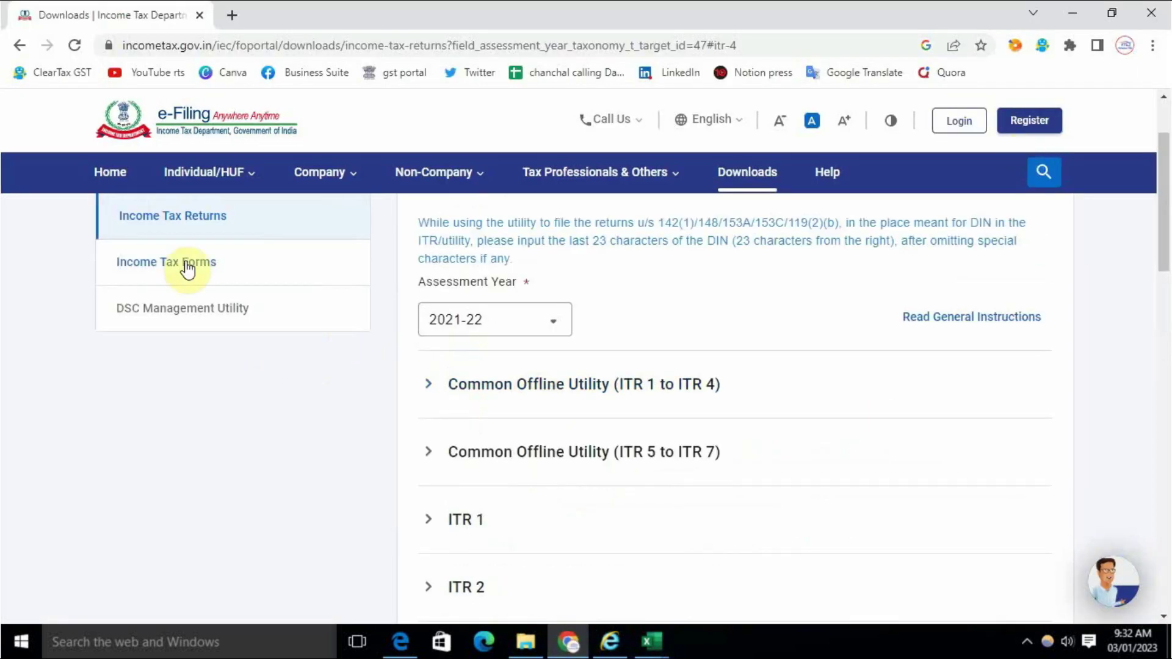
{"action": "left_click", "coordinate": [116, 173]}
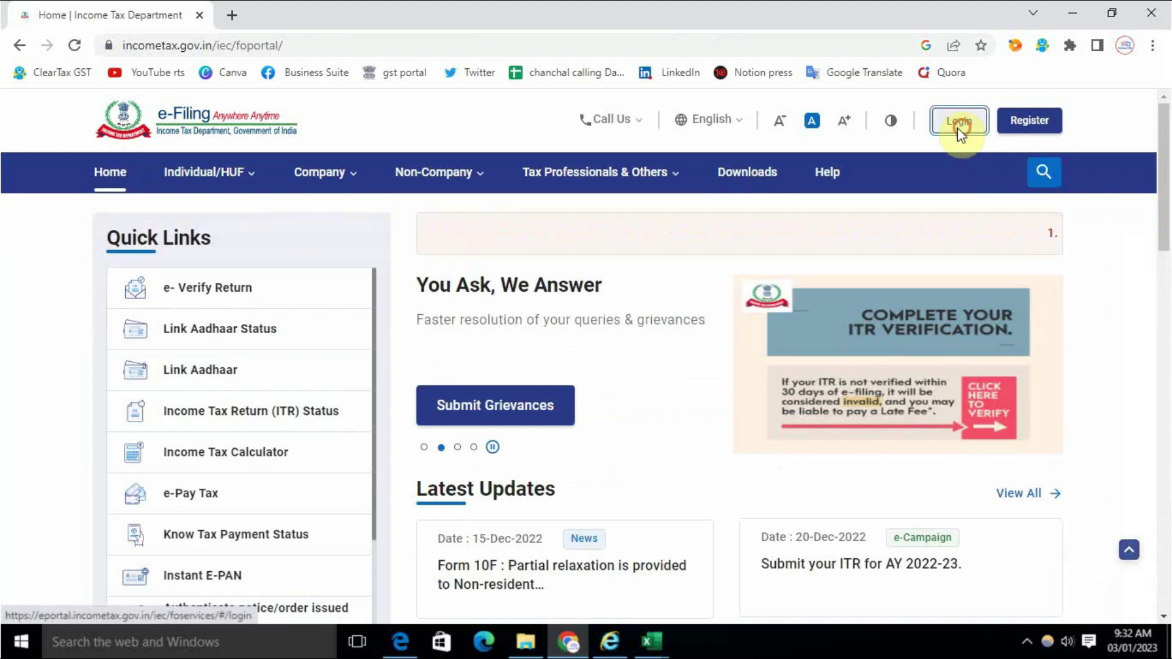
{"action": "left_click", "coordinate": [959, 121]}
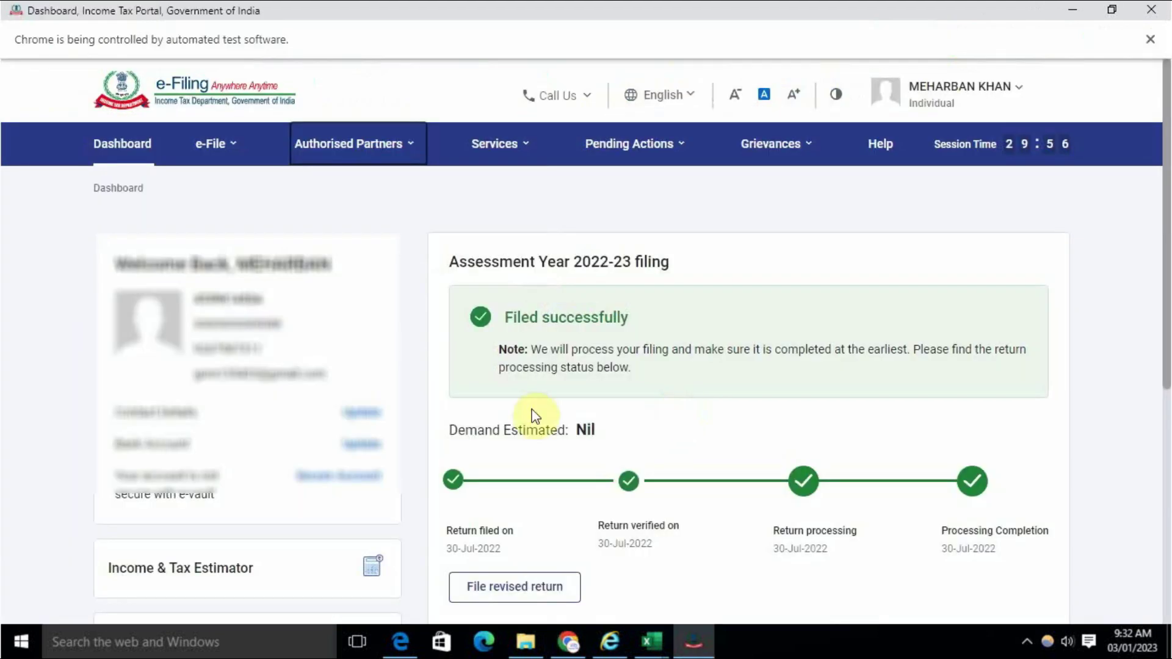
Start filing an income tax return for assessment year 2021-22 with filing type 139(8A) - Updated Return.
{"action": "left_click", "coordinate": [242, 160]}
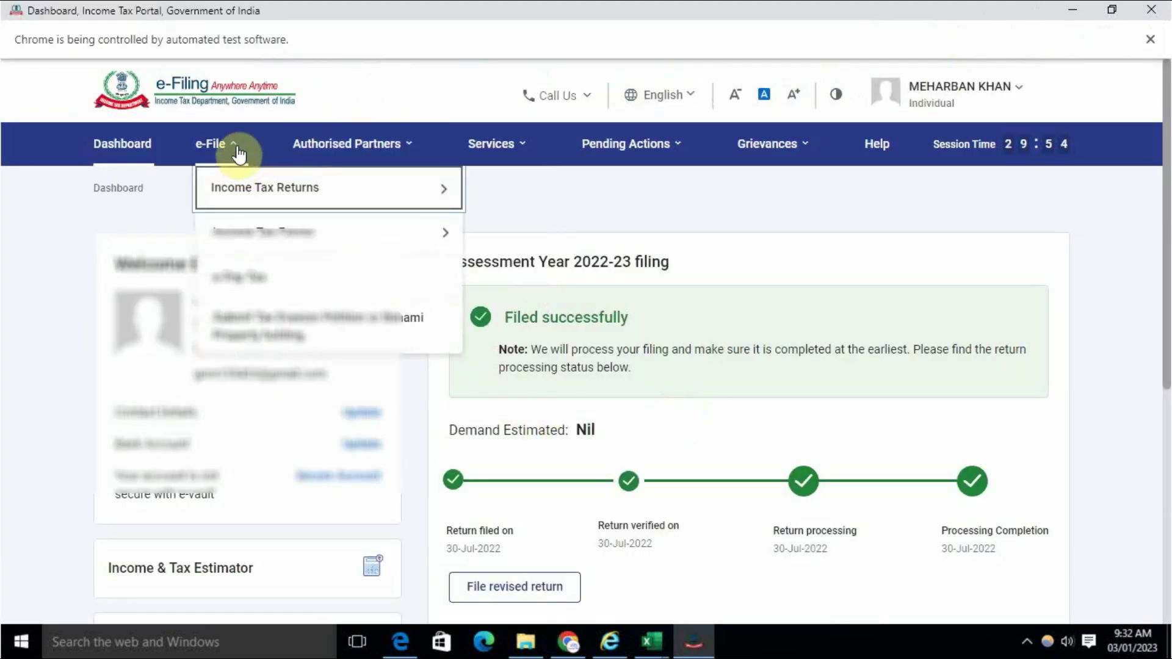
{"action": "mouse_move", "coordinate": [245, 202]}
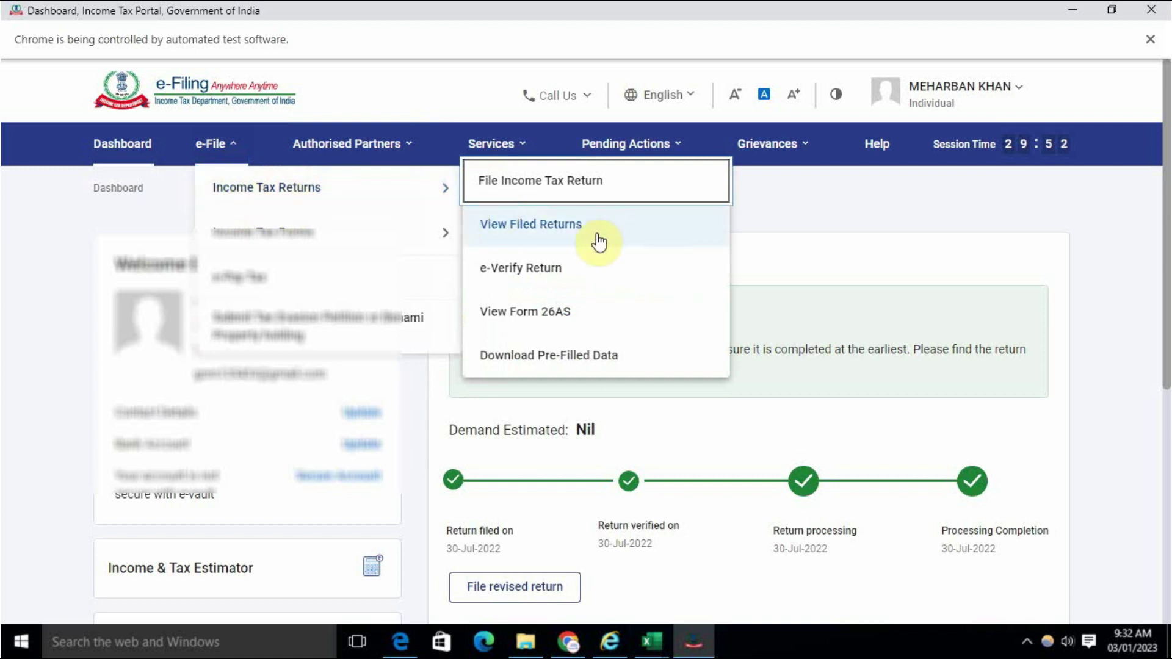
{"action": "left_click", "coordinate": [554, 199]}
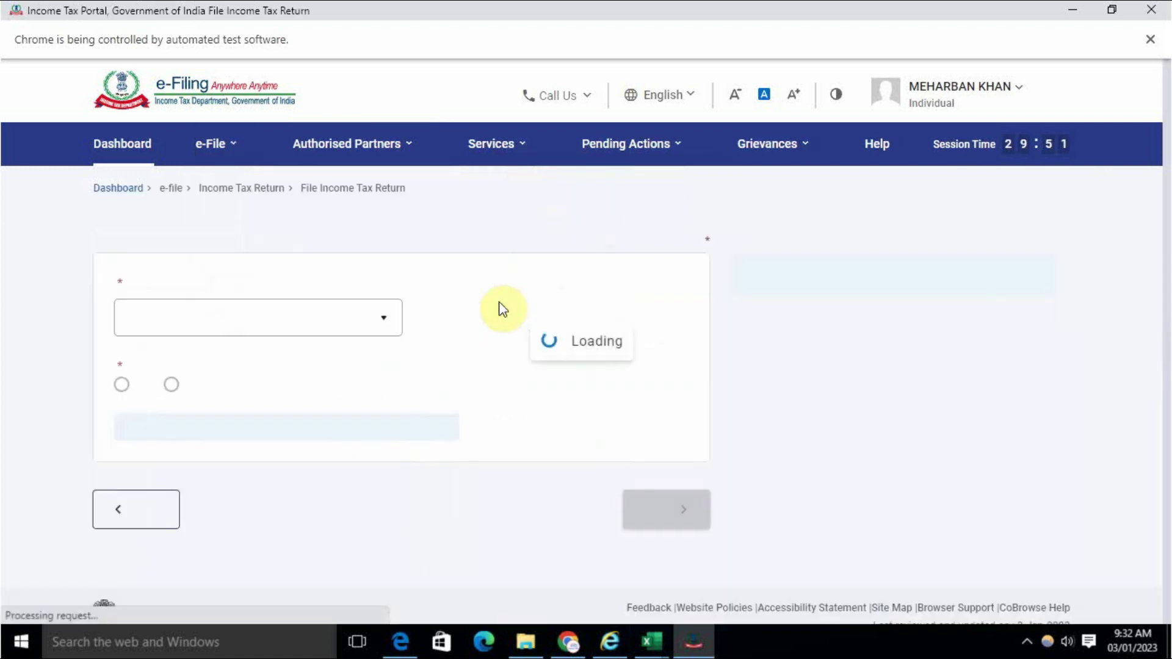
{"action": "left_click", "coordinate": [252, 370]}
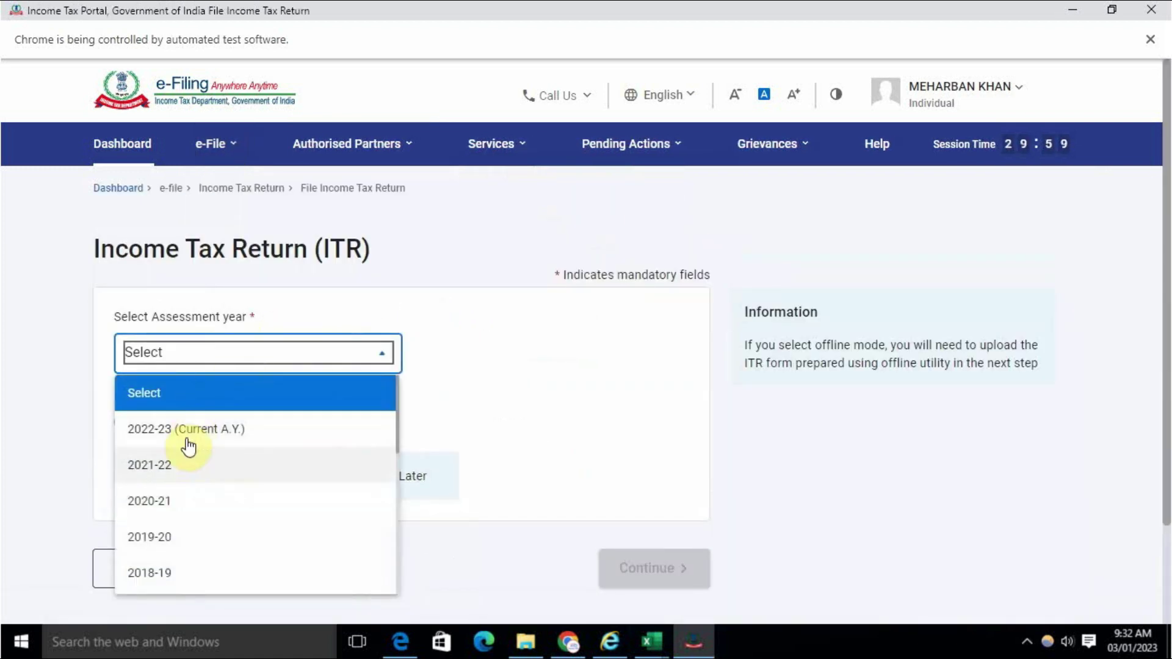
{"action": "left_click", "coordinate": [168, 473]}
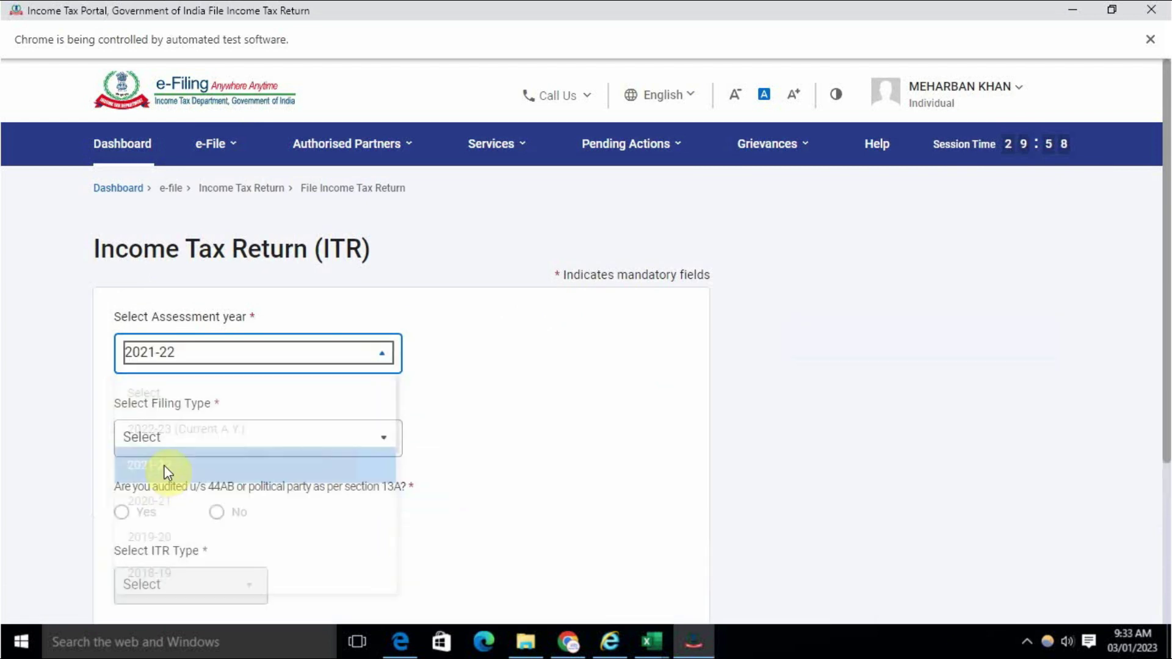
{"action": "left_click", "coordinate": [254, 438]}
{"action": "left_click", "coordinate": [205, 589]}
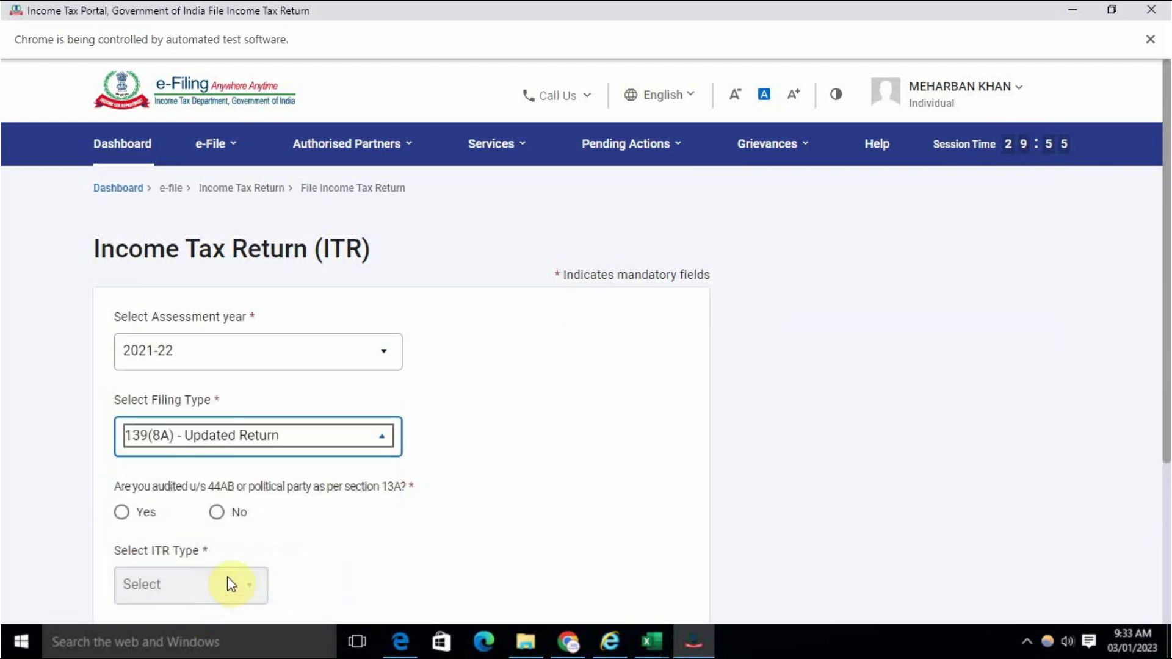
Answer No to the section 44AB audit question, choose ITR-4 and continue to the upload page.
{"action": "scroll", "coordinate": [428, 476], "scroll_direction": "down", "scroll_amount": 4}
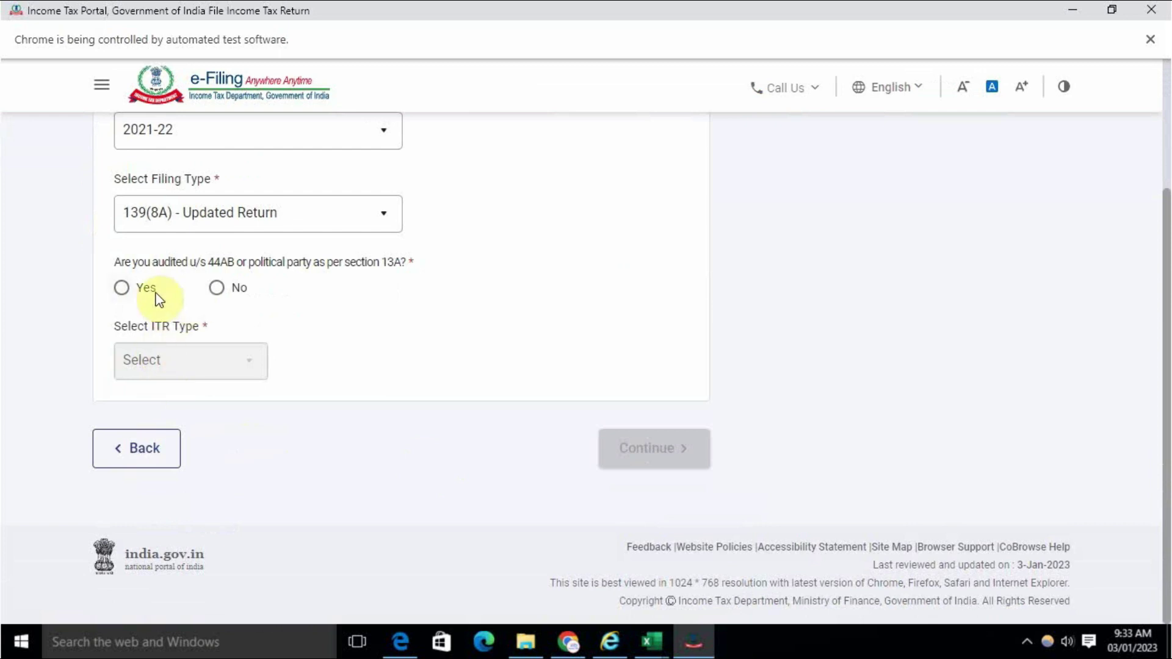
{"action": "left_click", "coordinate": [223, 292]}
{"action": "left_click", "coordinate": [179, 366]}
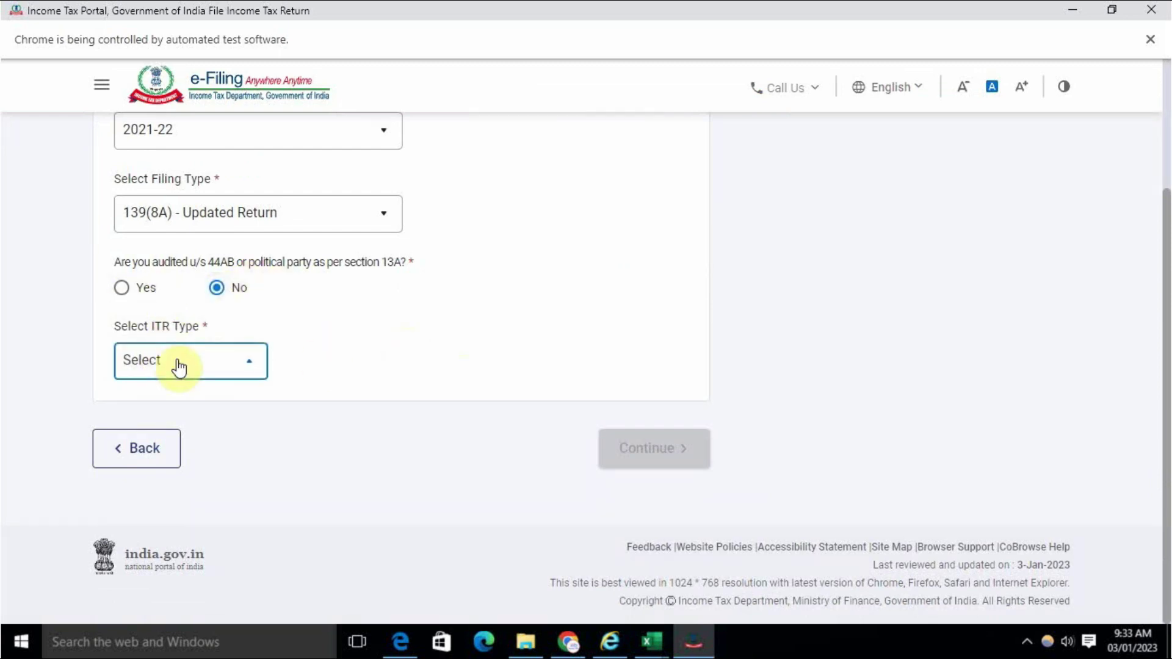
{"action": "left_click", "coordinate": [176, 545]}
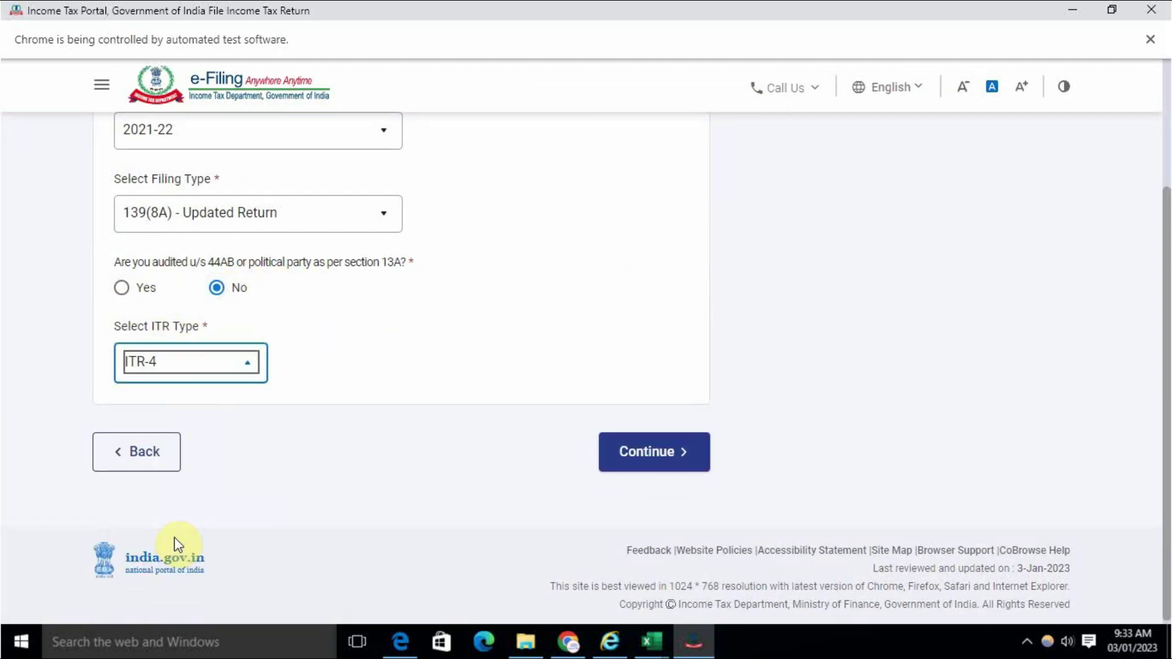
{"action": "left_click", "coordinate": [381, 363]}
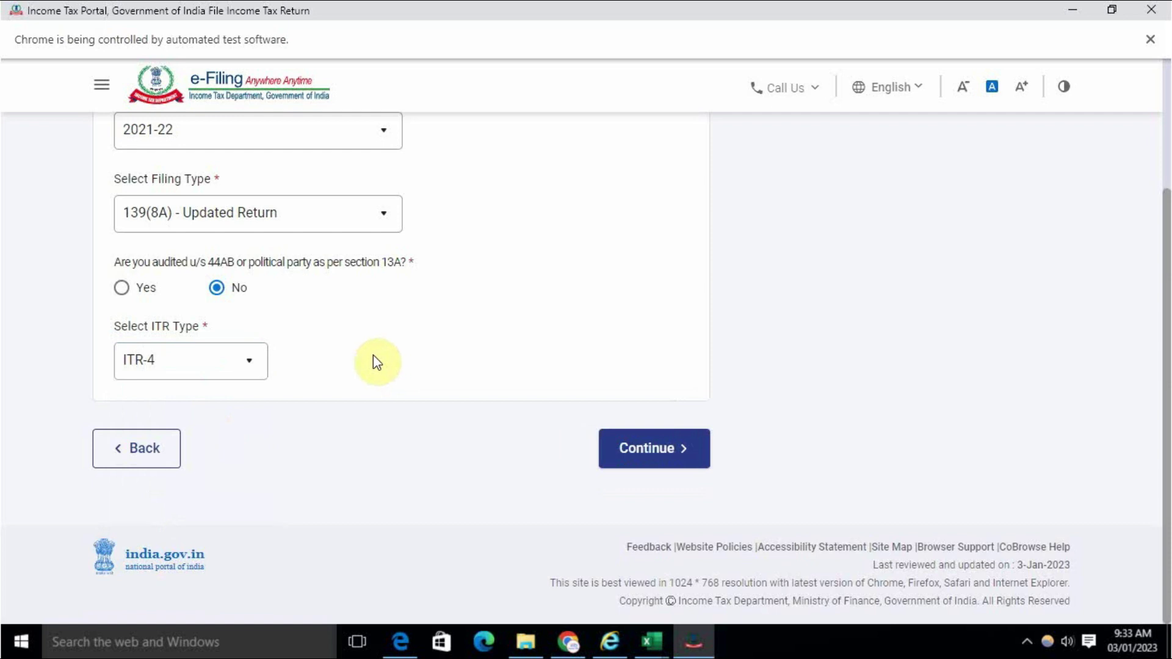
{"action": "left_click", "coordinate": [656, 448]}
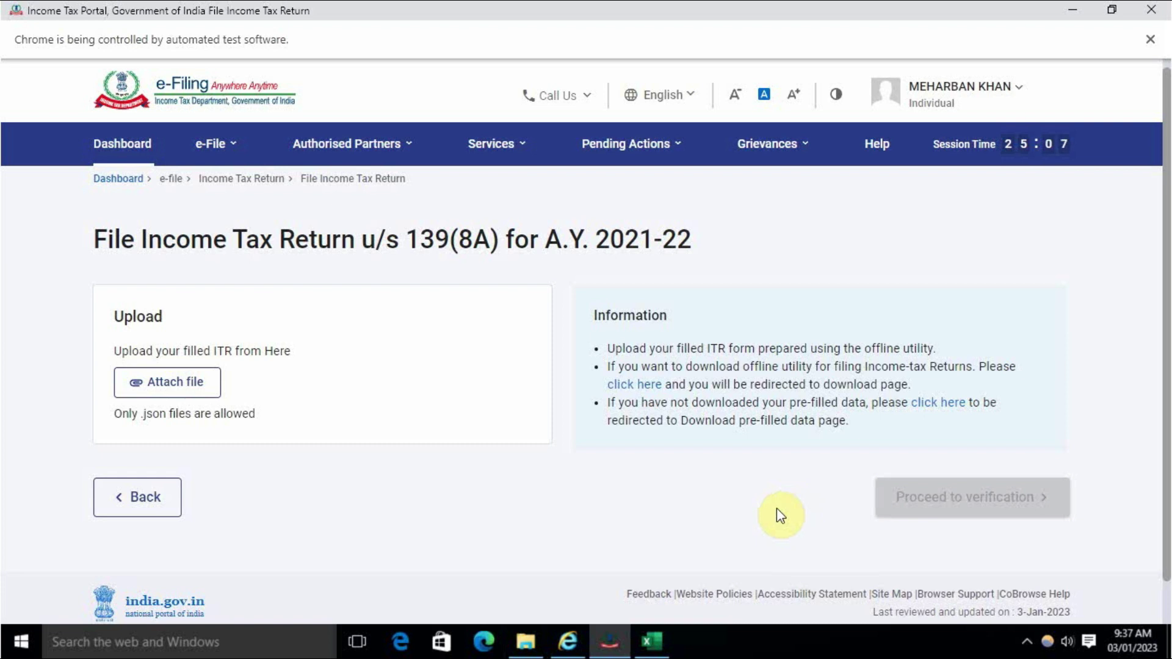
Log out of the e-Filing account and expand the ITR 4 downloads for assessment year 2022-23.
{"action": "left_click", "coordinate": [1001, 92]}
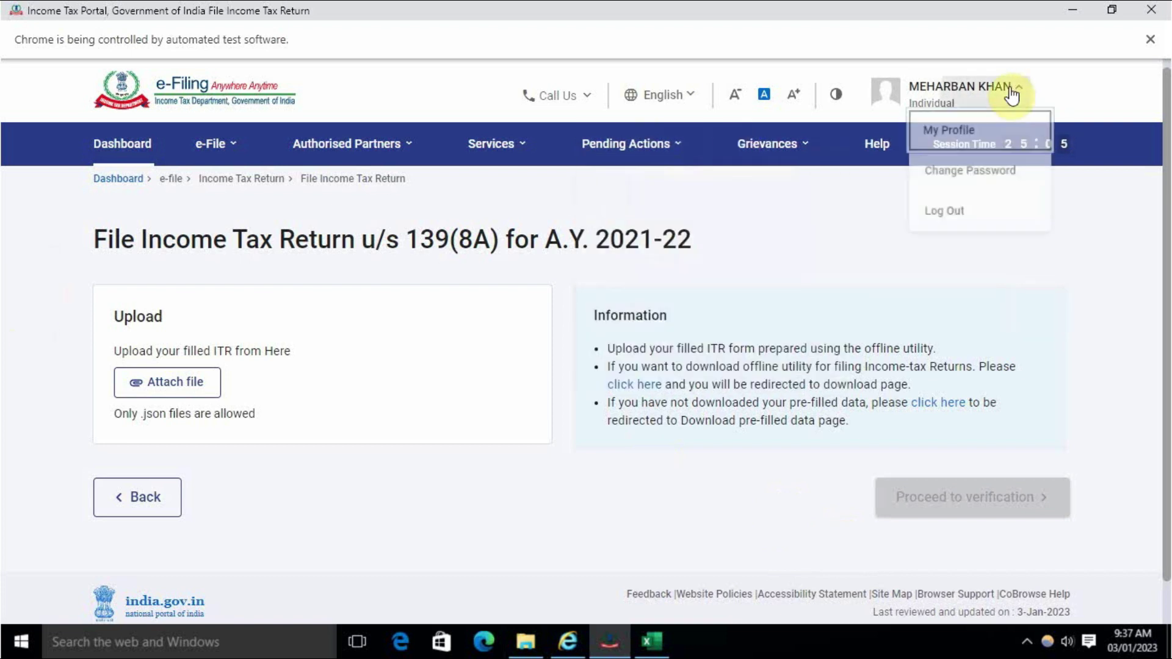
{"action": "left_click", "coordinate": [943, 221]}
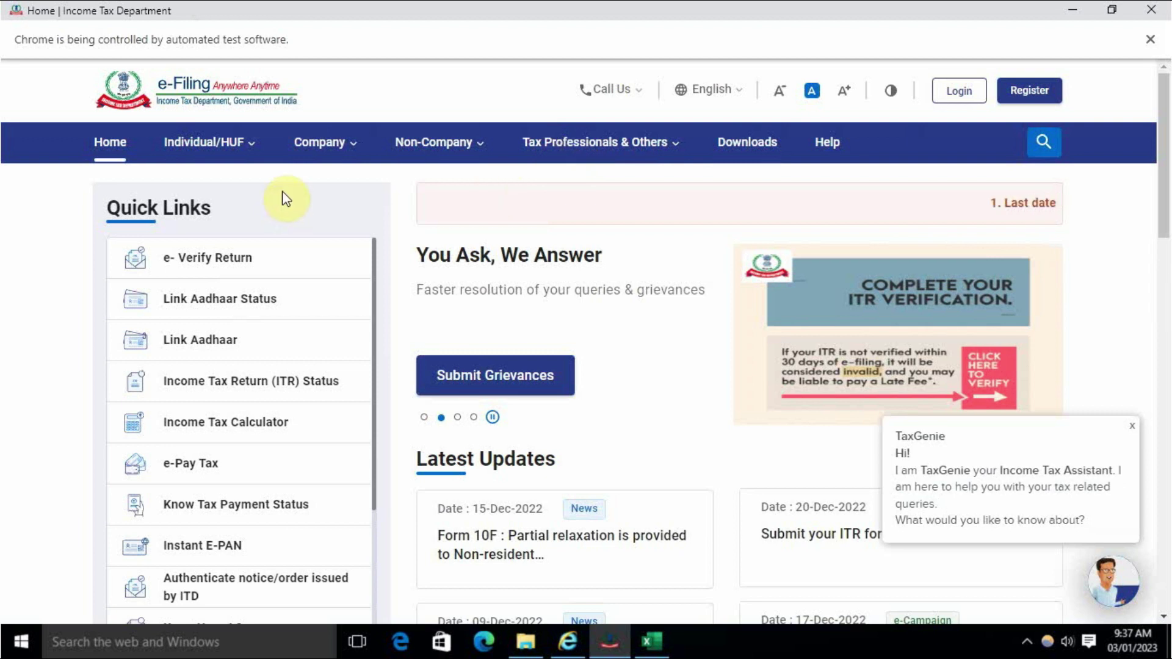
{"action": "left_click", "coordinate": [767, 143]}
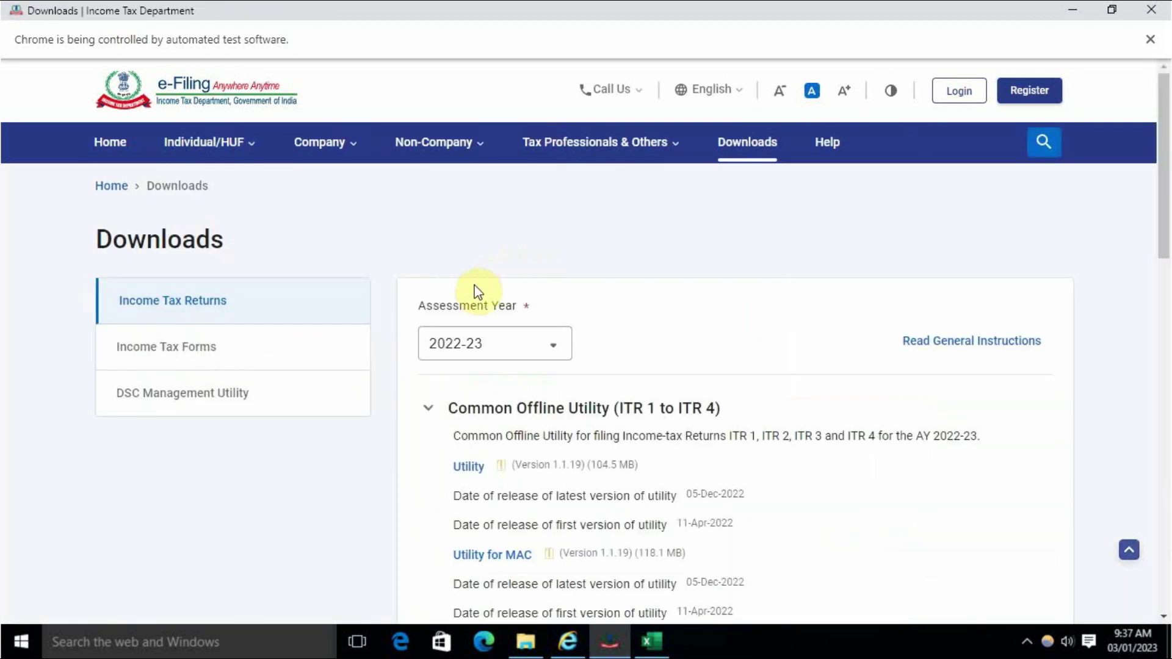
{"action": "scroll", "coordinate": [511, 411], "scroll_direction": "down", "scroll_amount": 7}
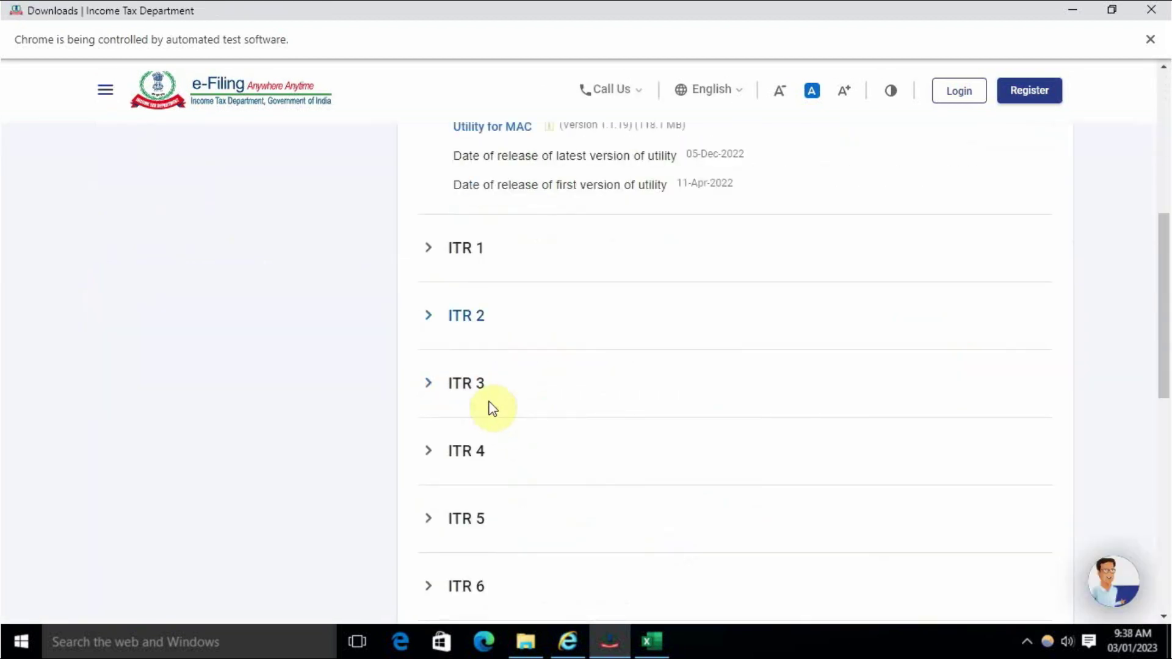
{"action": "left_click", "coordinate": [465, 449]}
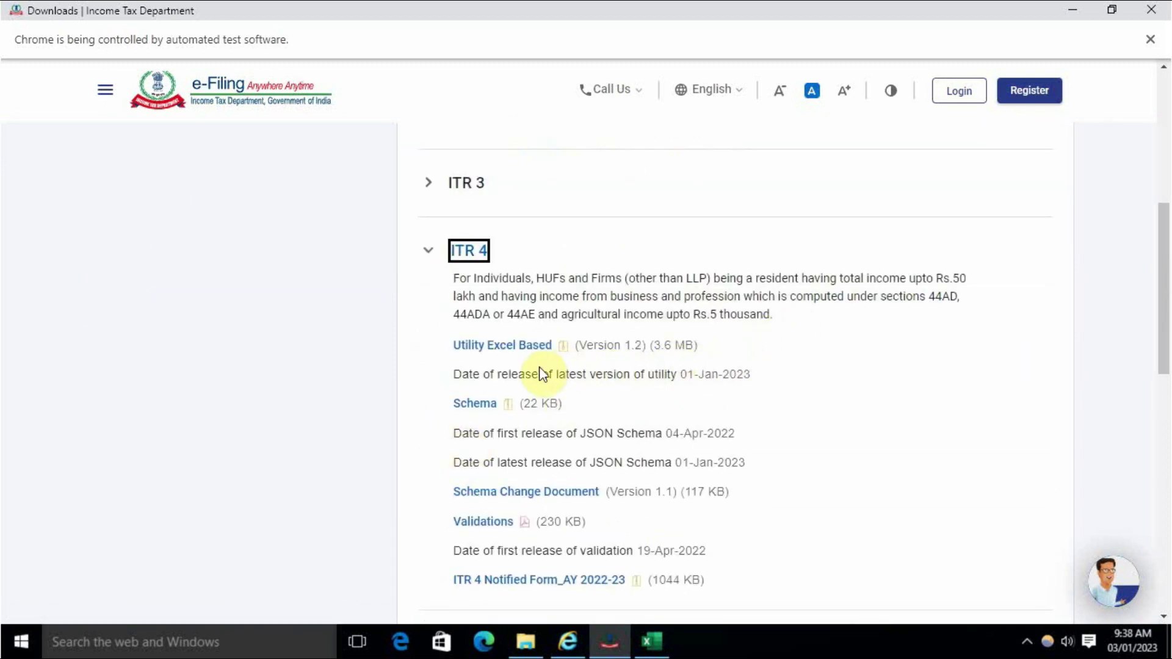
Examine the version and latest release date of the Excel-based ITR 4 utility, then close the browser window.
{"action": "left_click_drag", "start_coordinate": [460, 367], "coordinate": [627, 371]}
{"action": "left_click", "coordinate": [665, 351]}
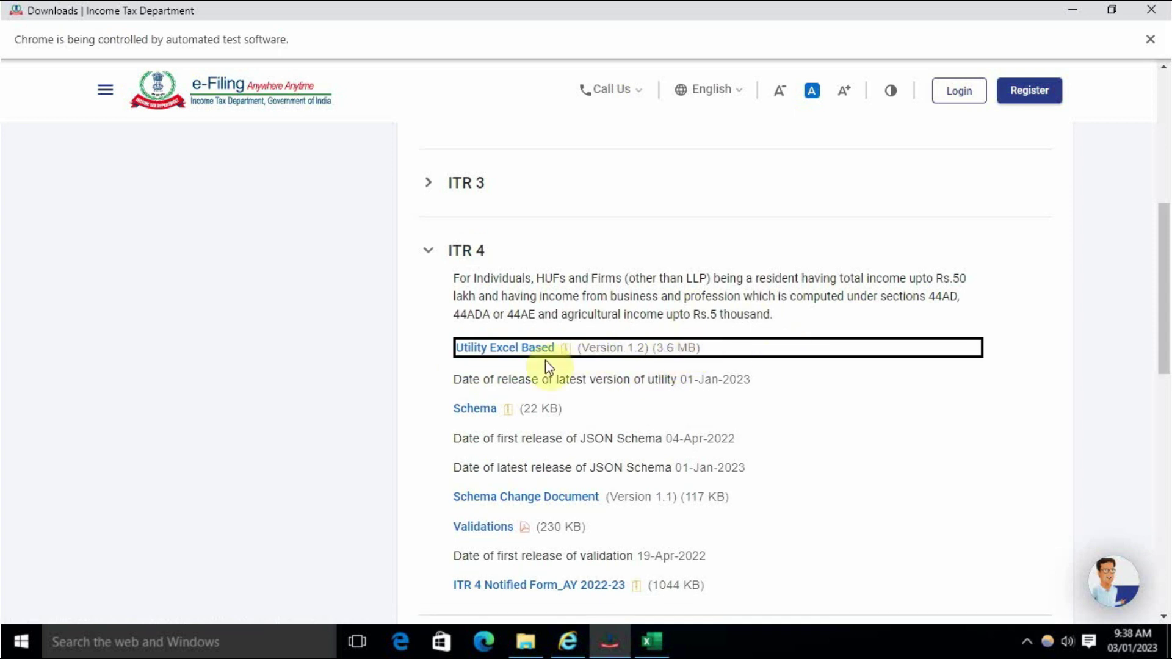
{"action": "left_click", "coordinate": [787, 378]}
{"action": "scroll", "coordinate": [715, 380], "scroll_direction": "up", "scroll_amount": 2}
{"action": "scroll", "coordinate": [711, 376], "scroll_direction": "up", "scroll_amount": 5}
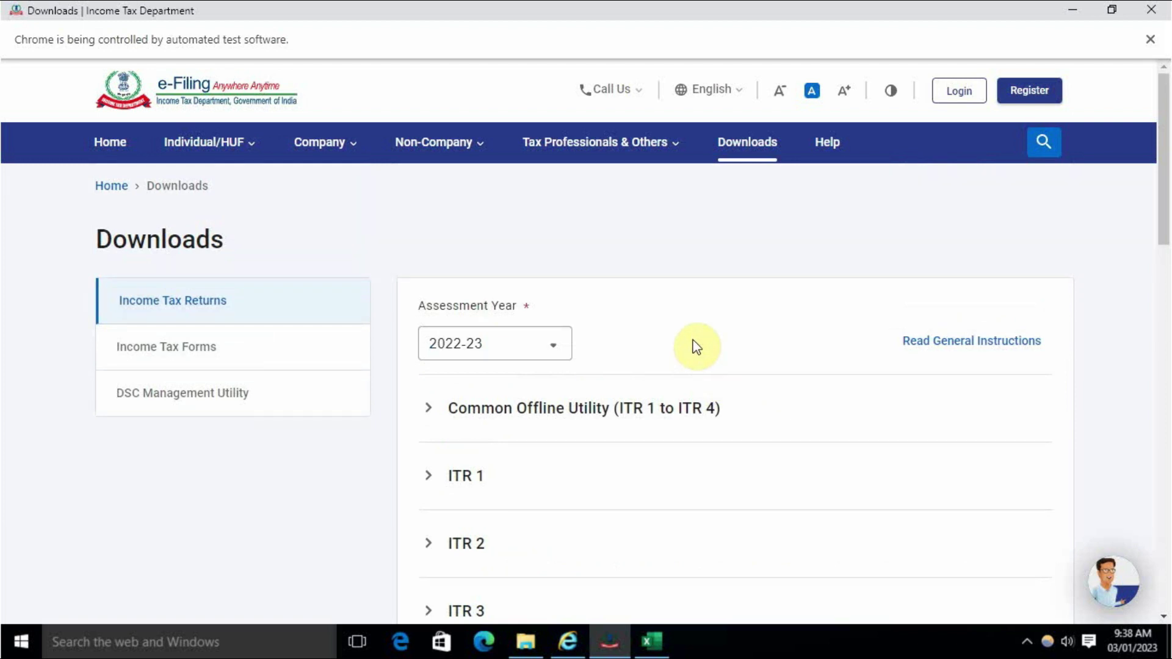
{"action": "scroll", "coordinate": [696, 347], "scroll_direction": "down", "scroll_amount": 5}
{"action": "scroll", "coordinate": [636, 417], "scroll_direction": "up", "scroll_amount": 1}
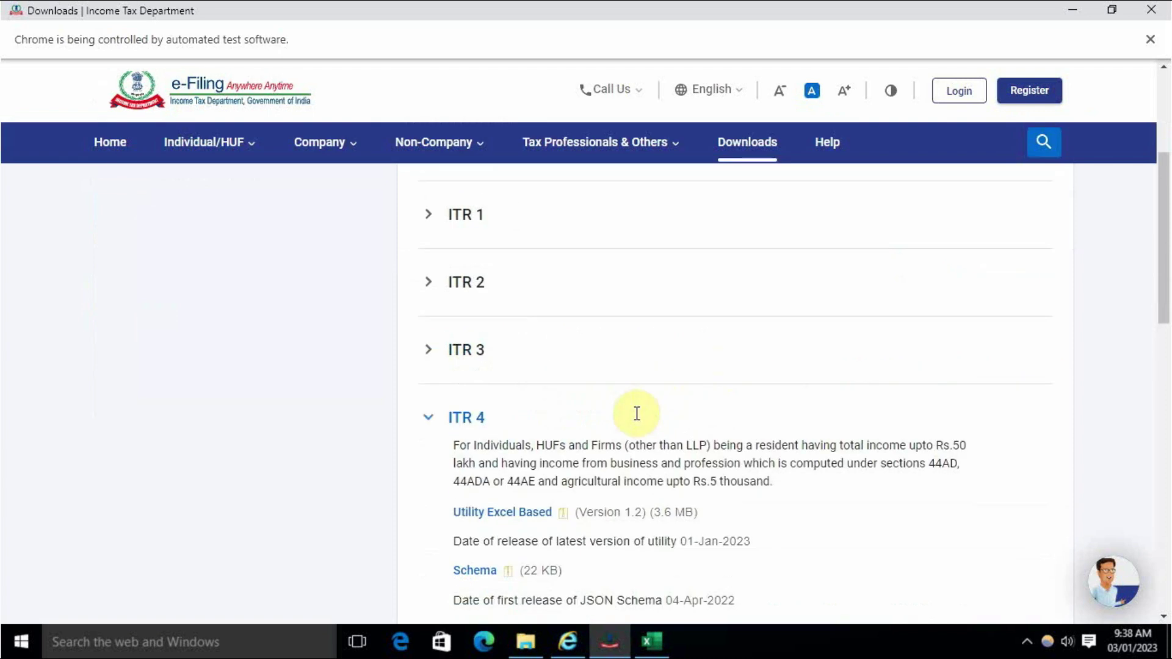
{"action": "scroll", "coordinate": [667, 489], "scroll_direction": "up", "scroll_amount": 3}
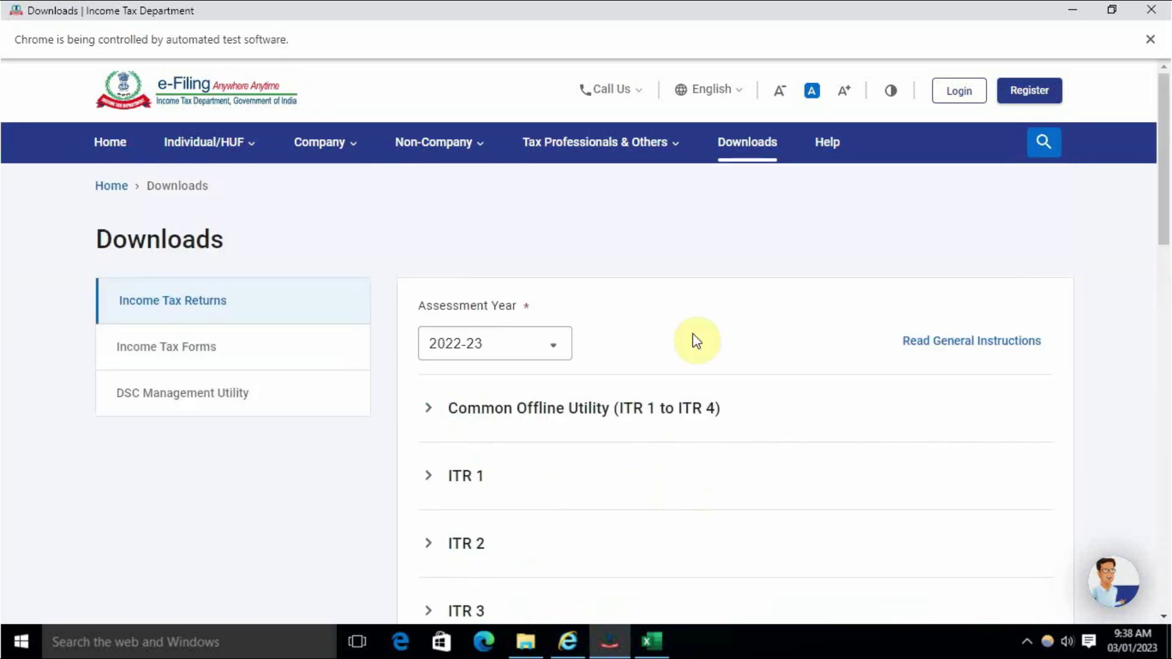
{"action": "left_click", "coordinate": [1167, 17]}
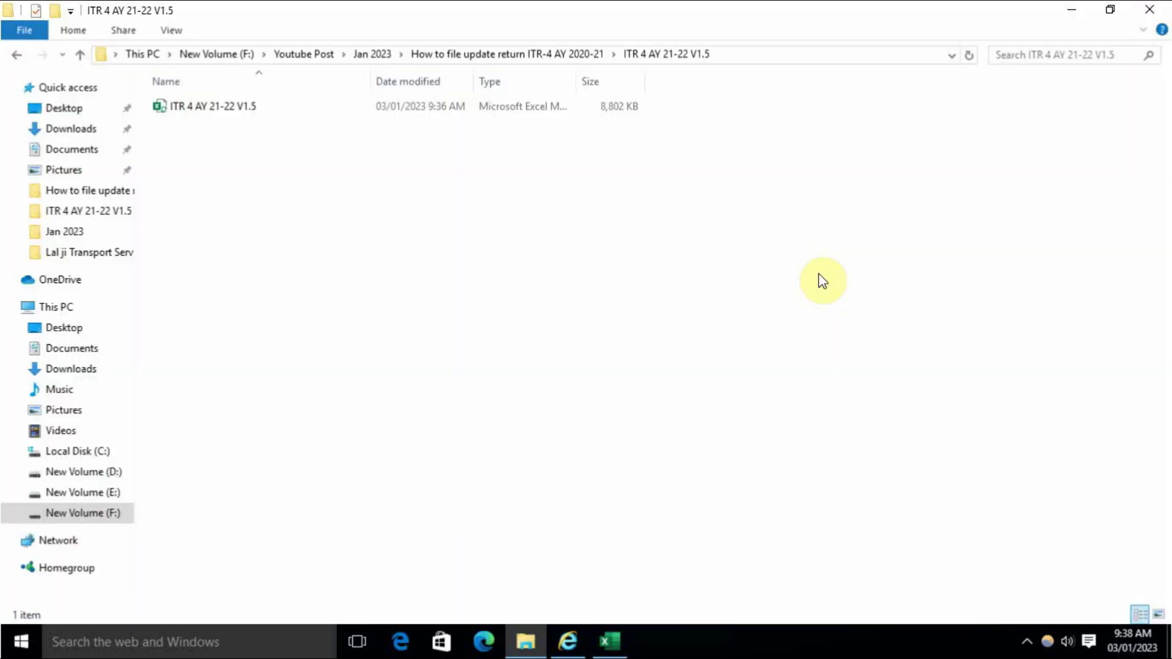